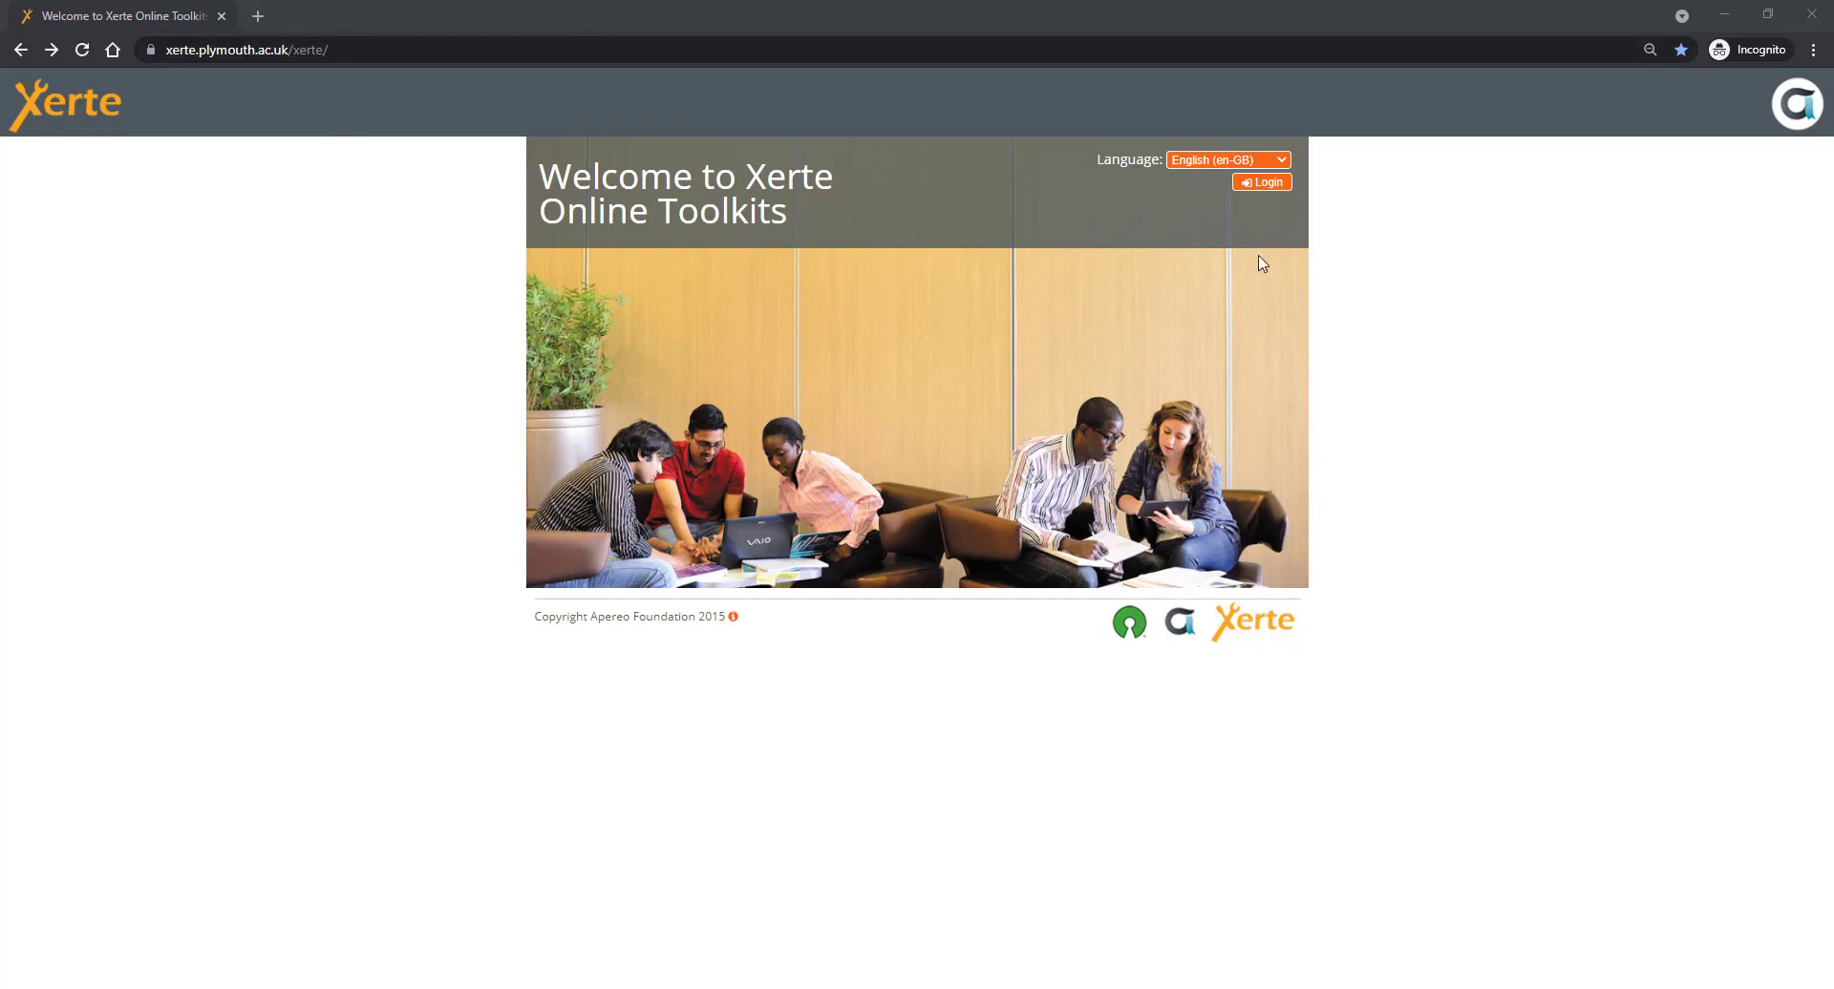
- Log in to Xerte with the university e-mail address and account password
left_click(1268, 184)
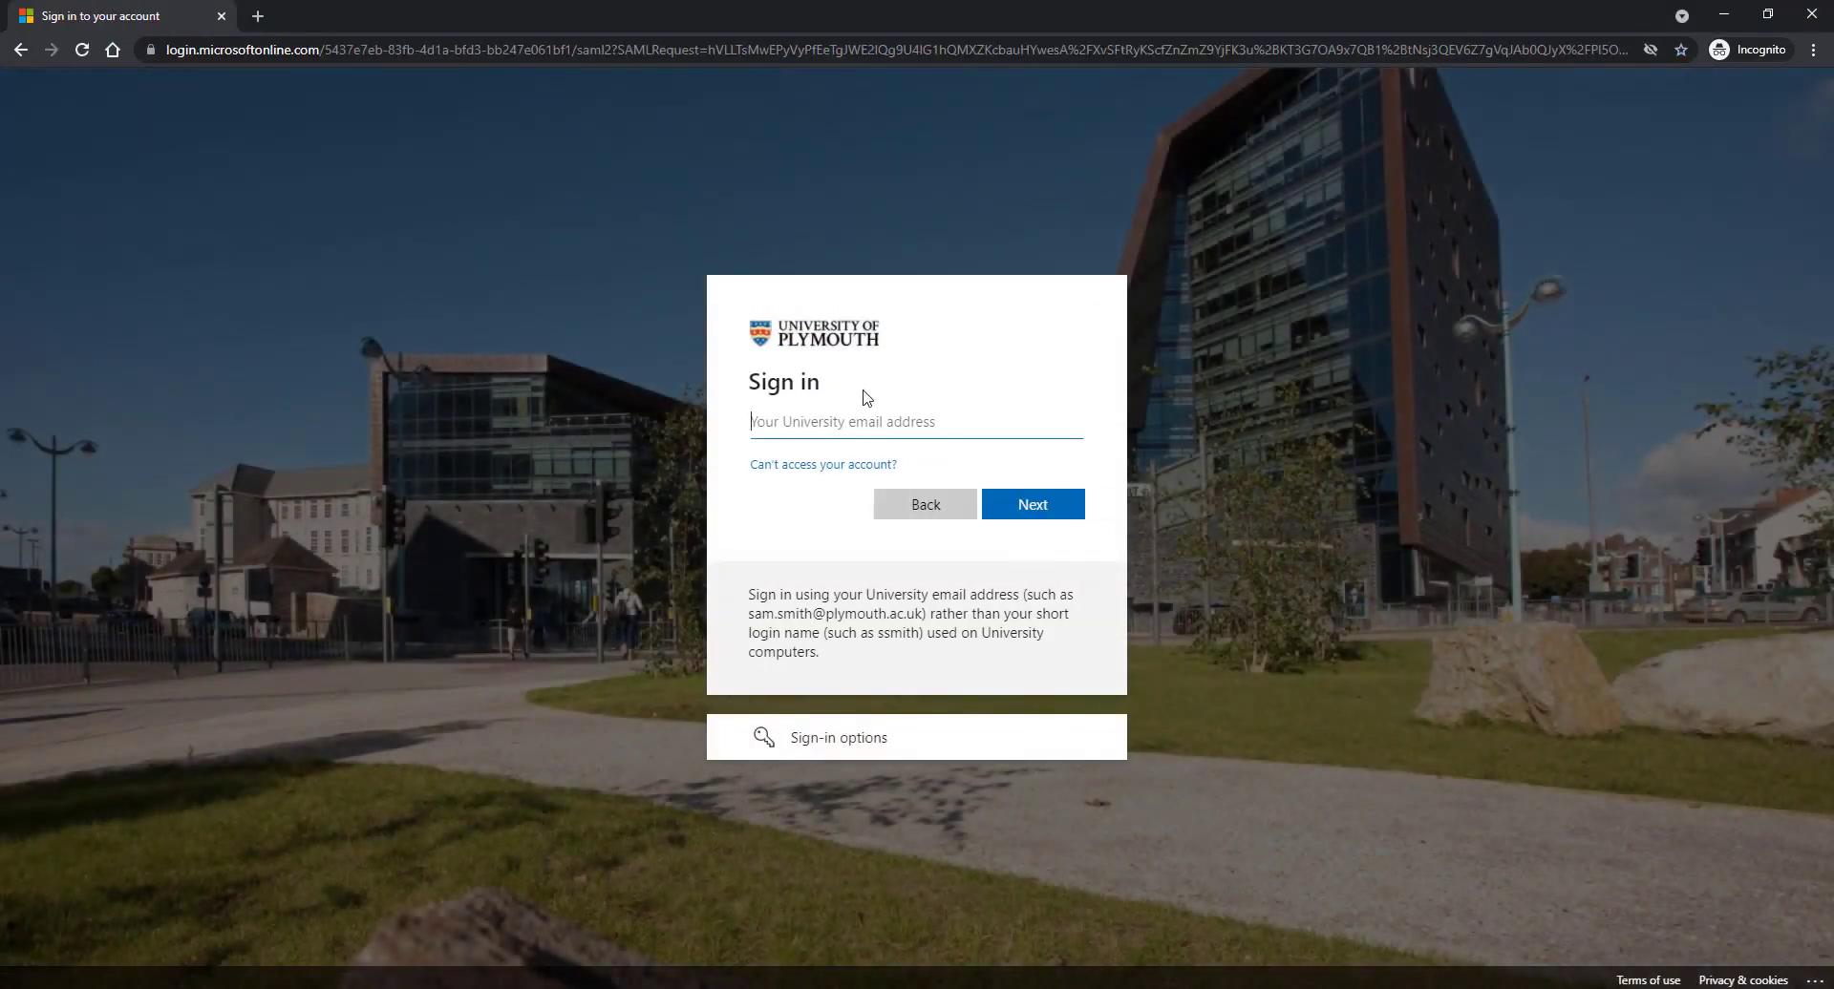
left_click(1041, 502)
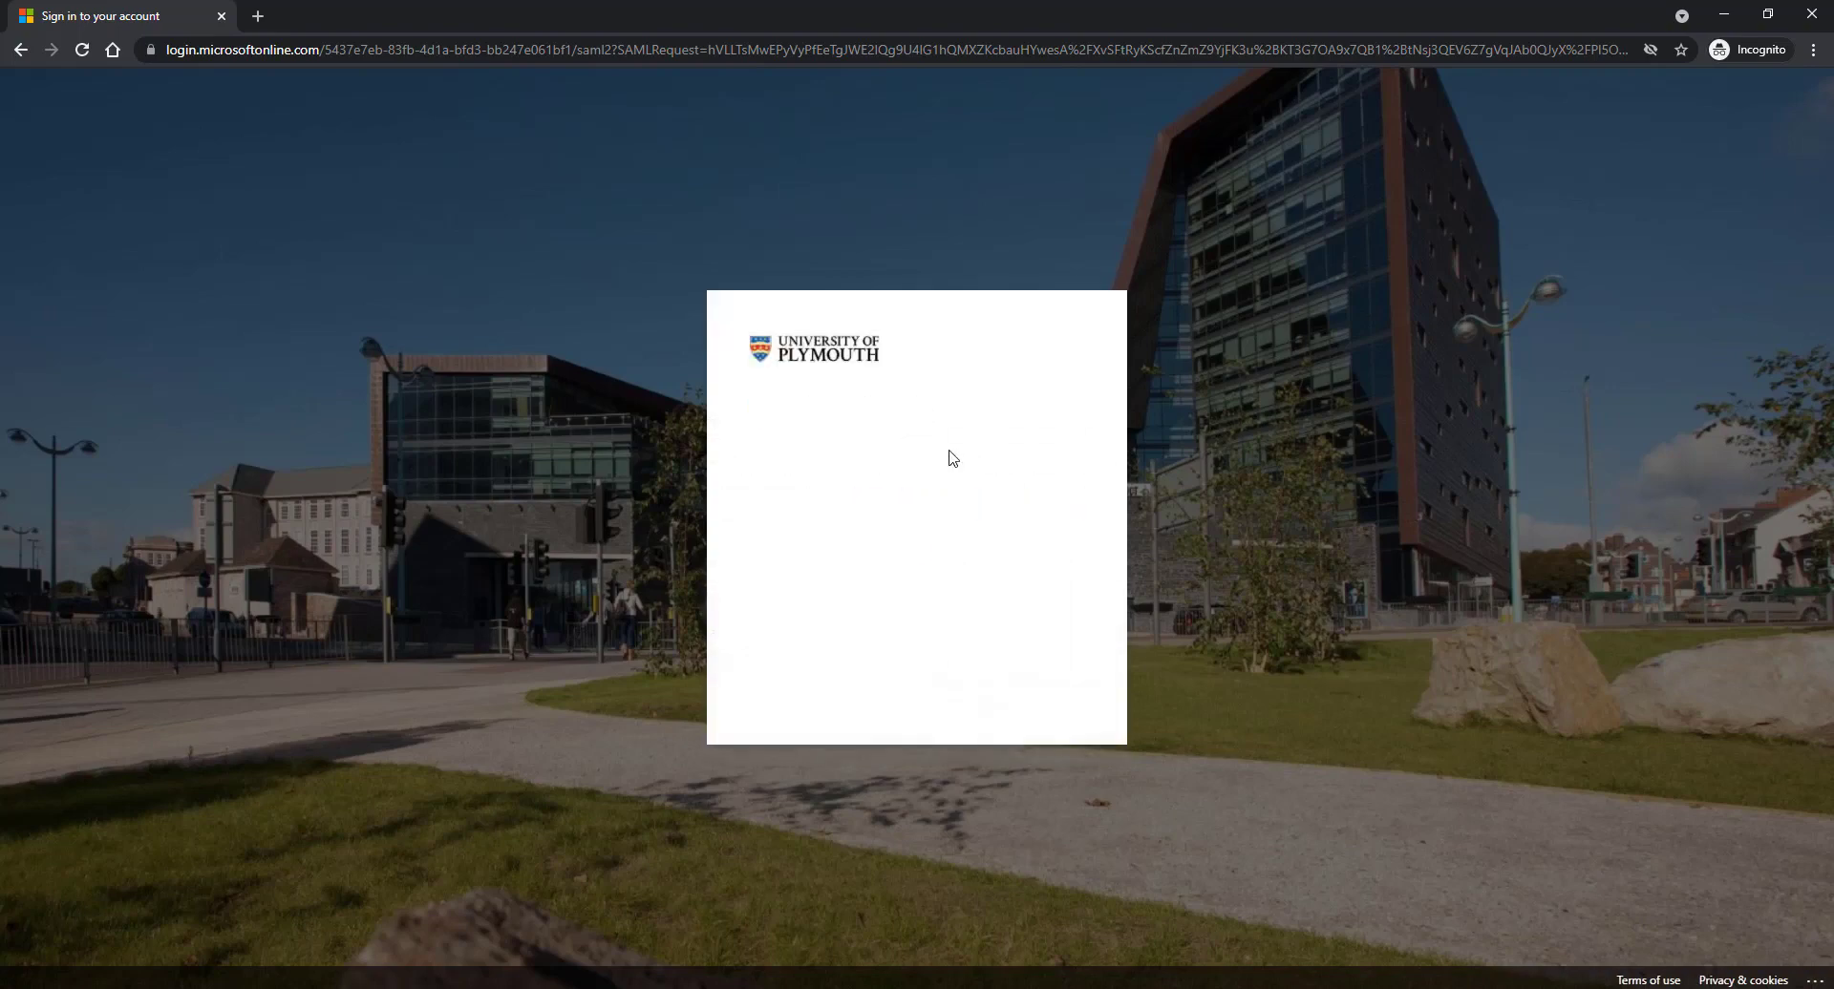
type("•••••••")
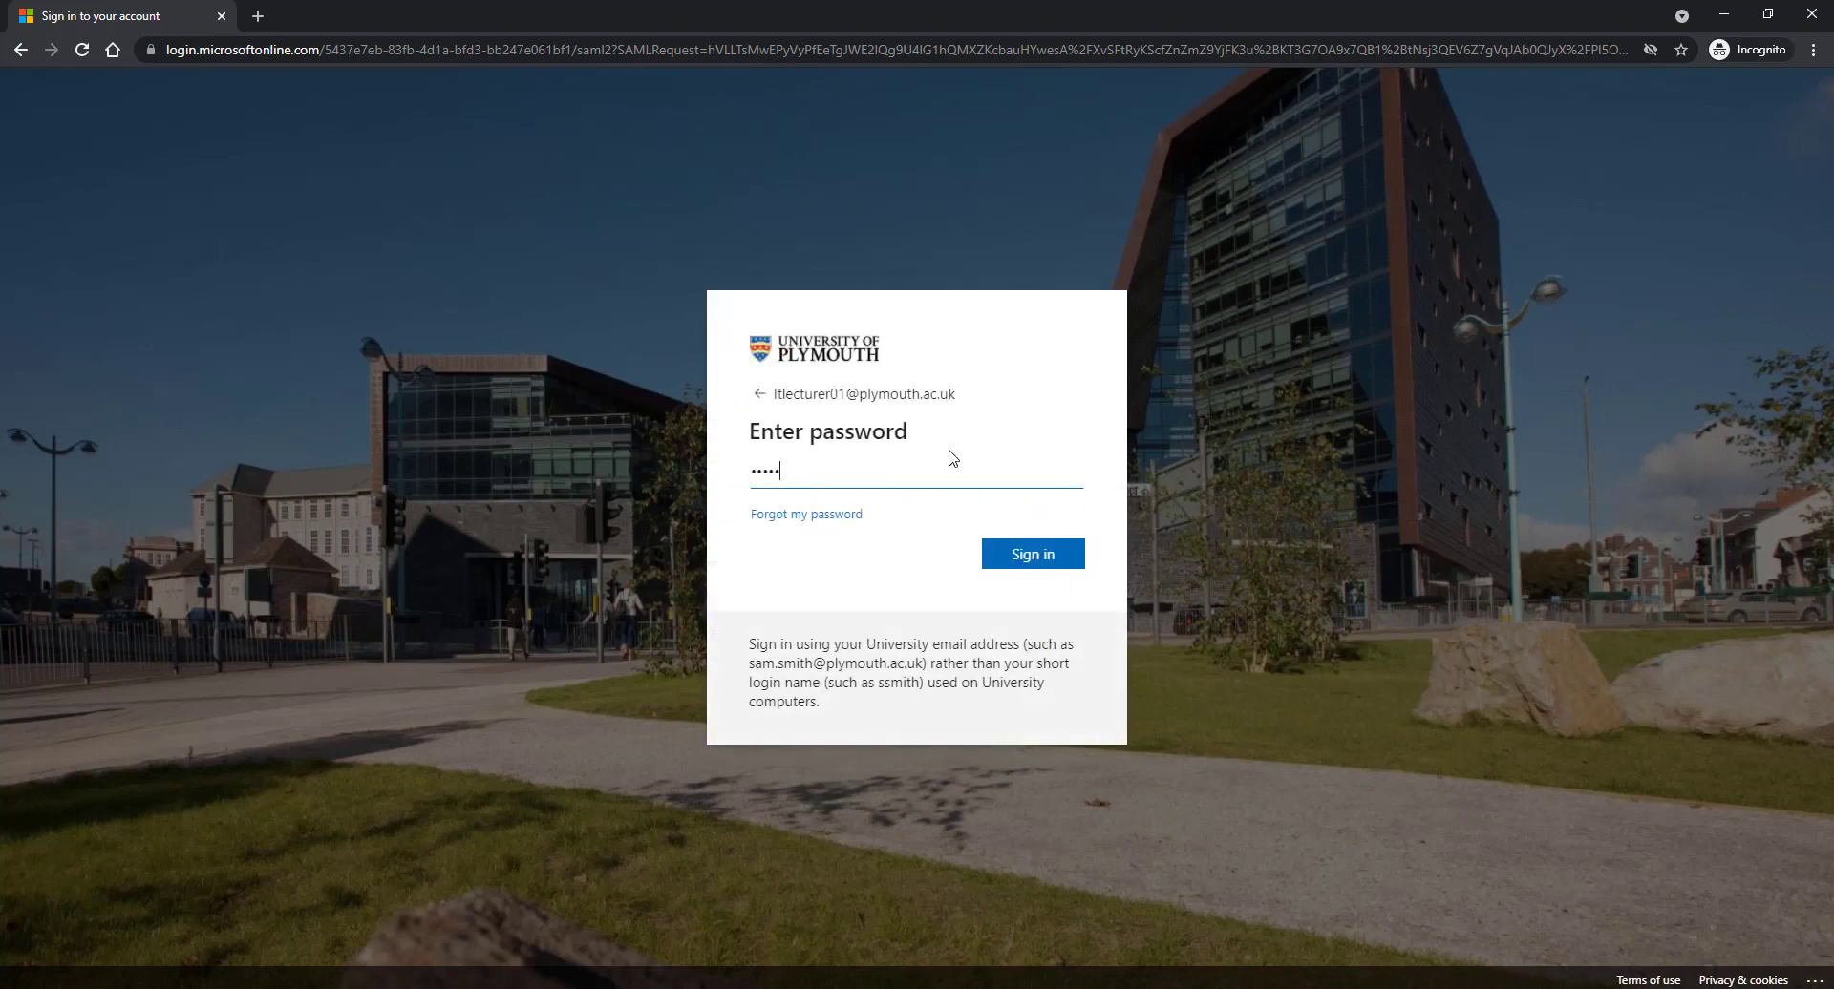
type("•••••••")
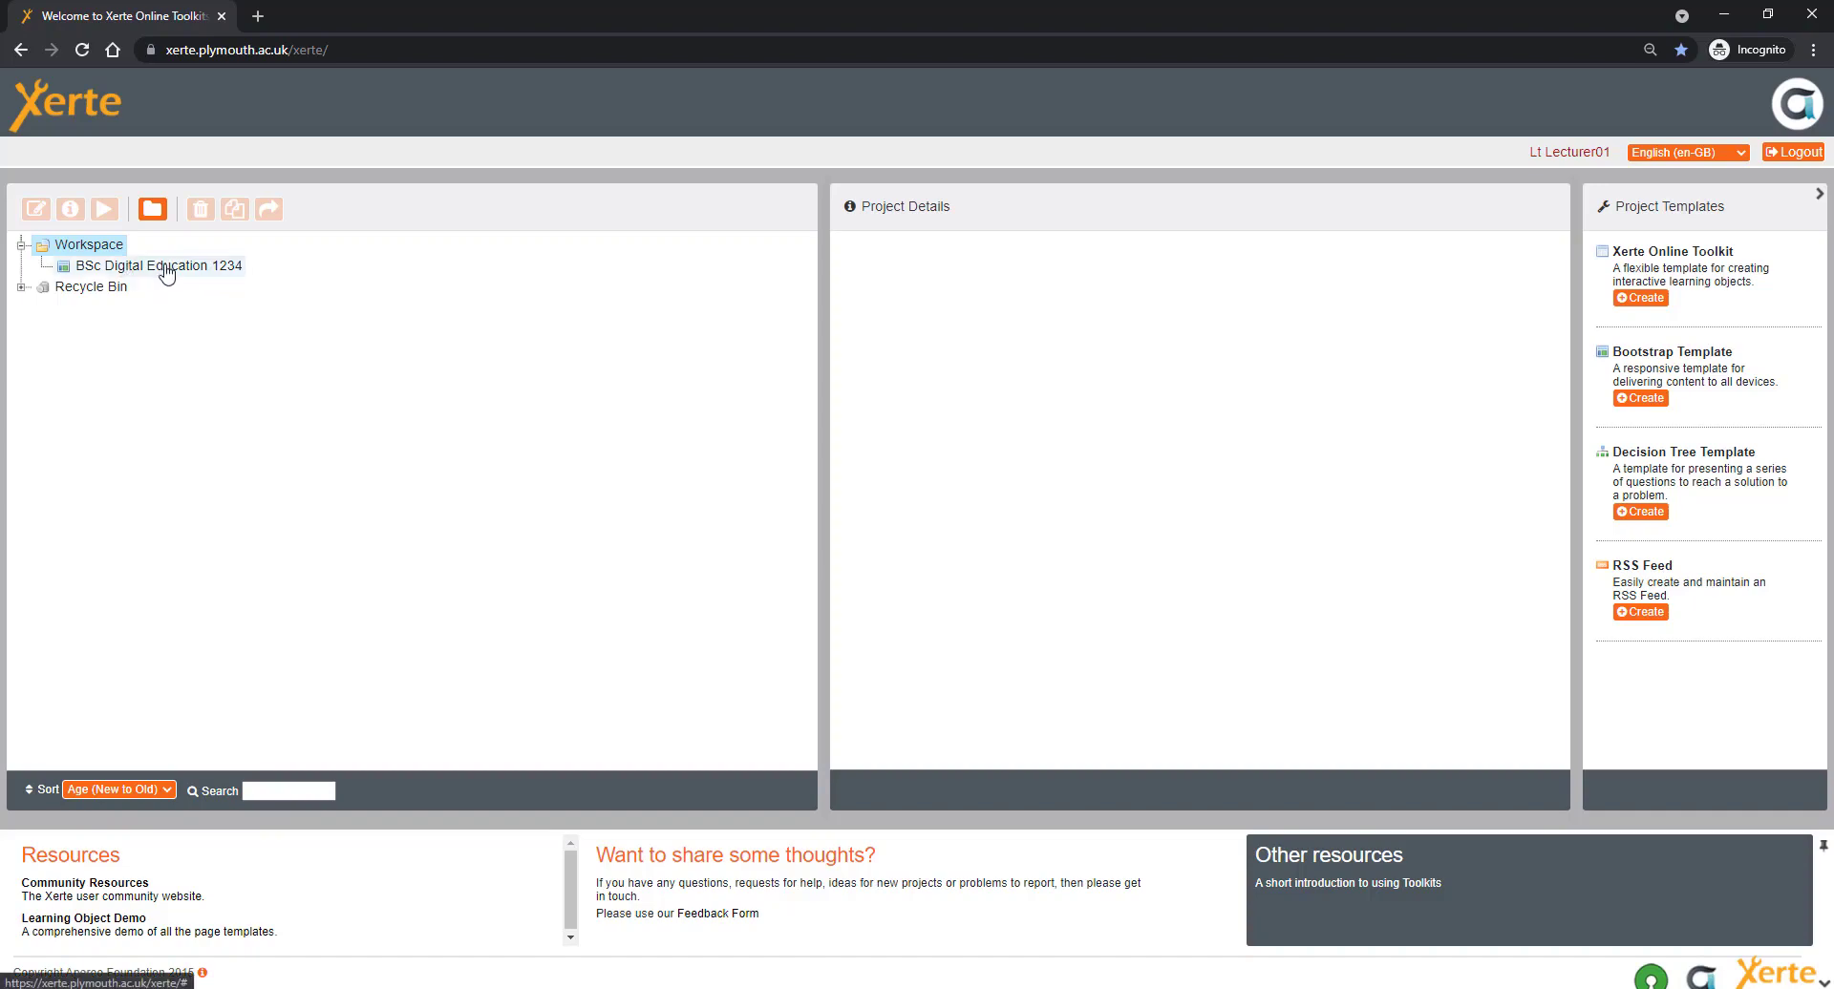
- Select the BSc Digital Education 1234 project to show its details, then start a preview
left_click(166, 273)
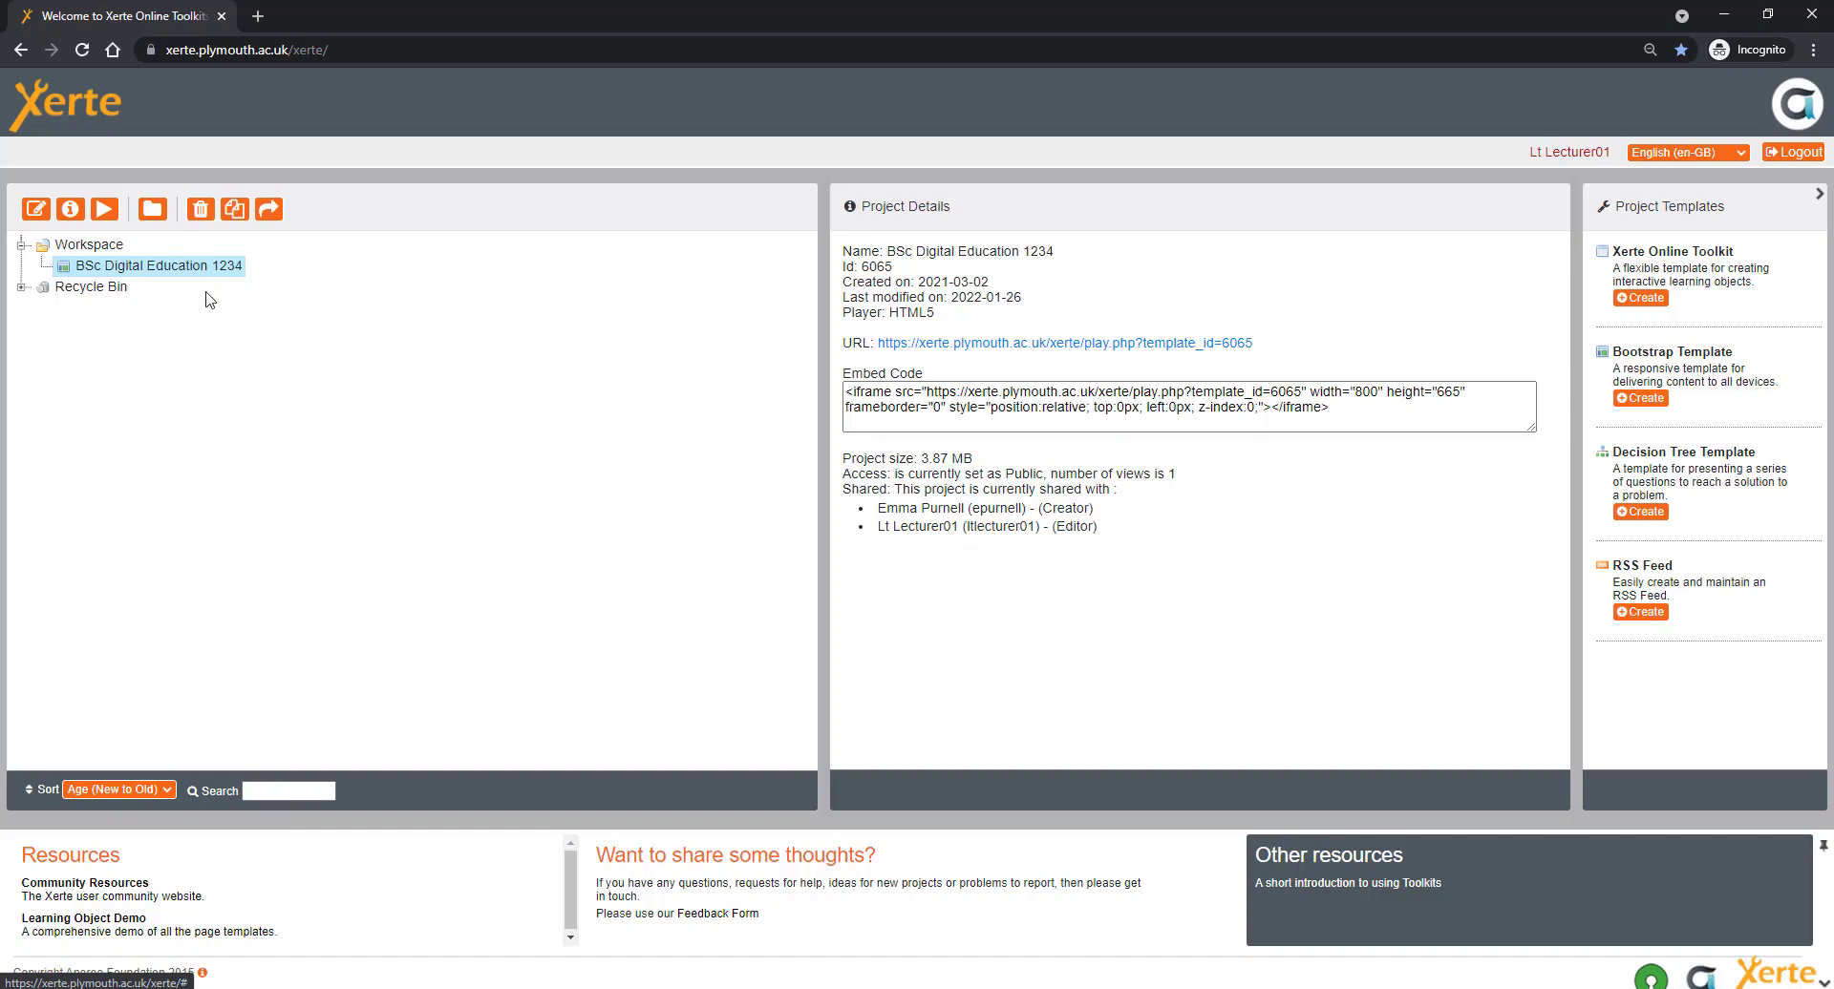
left_click(105, 210)
left_click(105, 210)
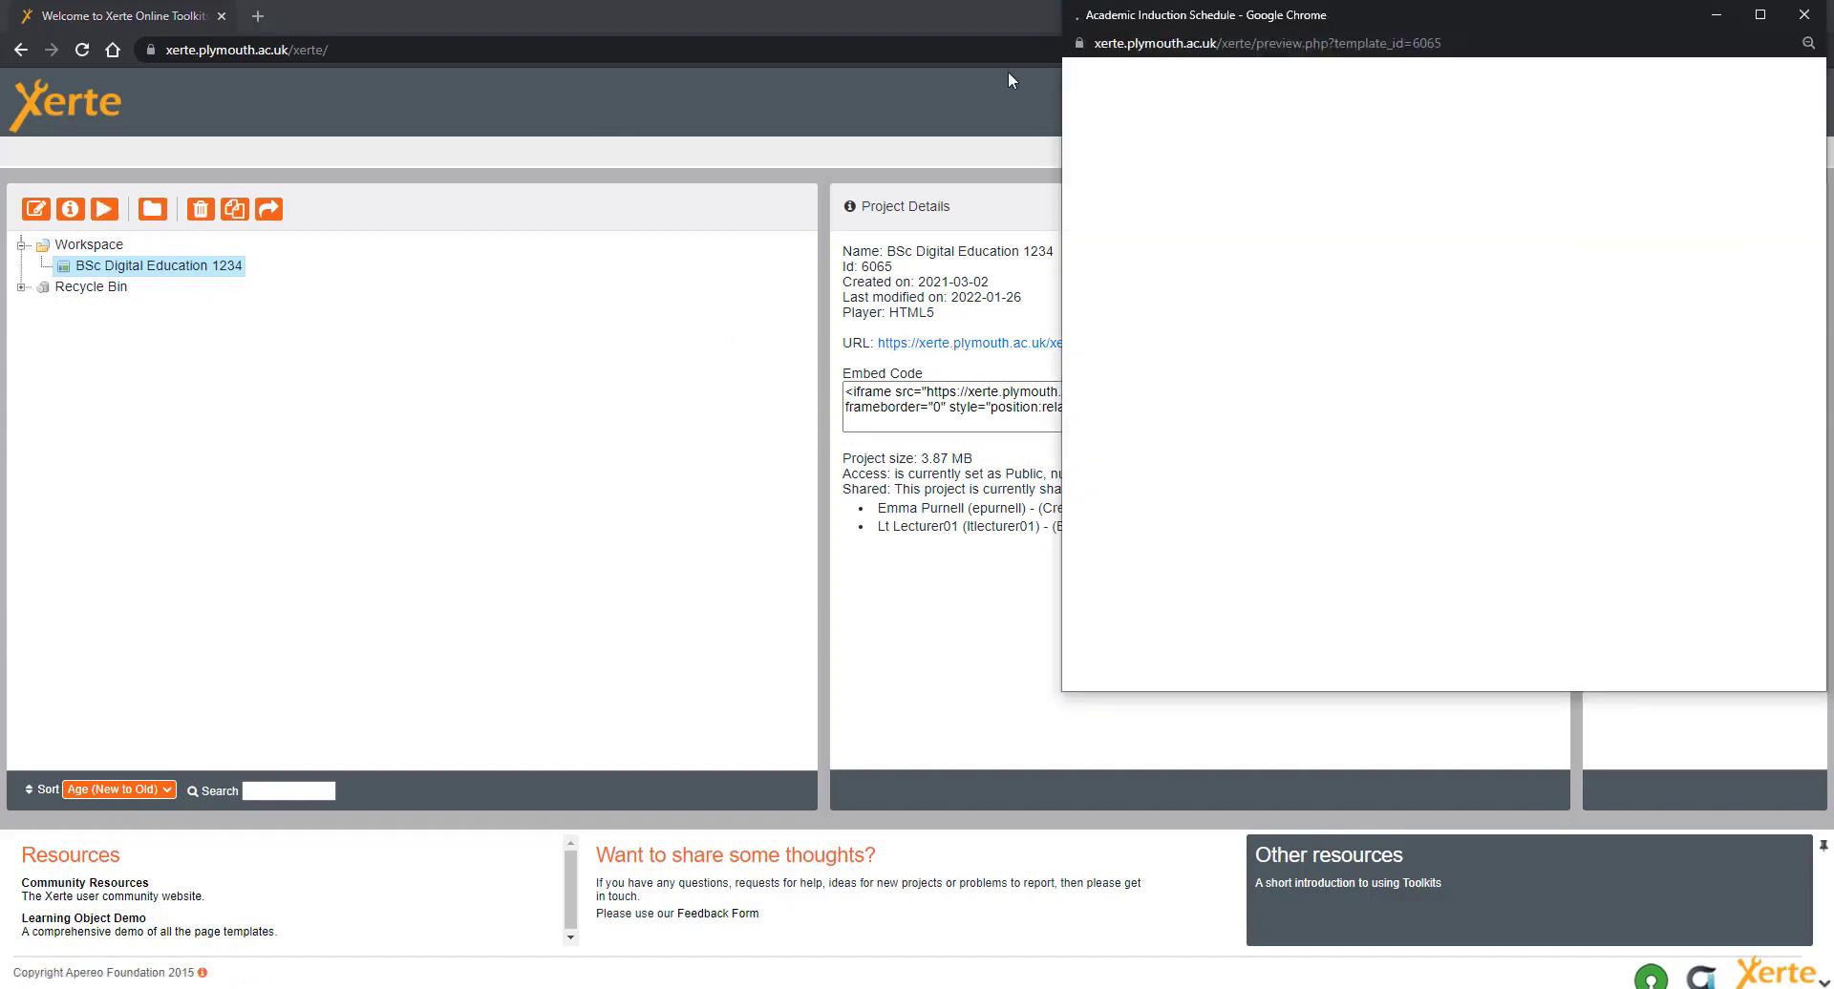
left_click_drag(1467, 14, 882, 26)
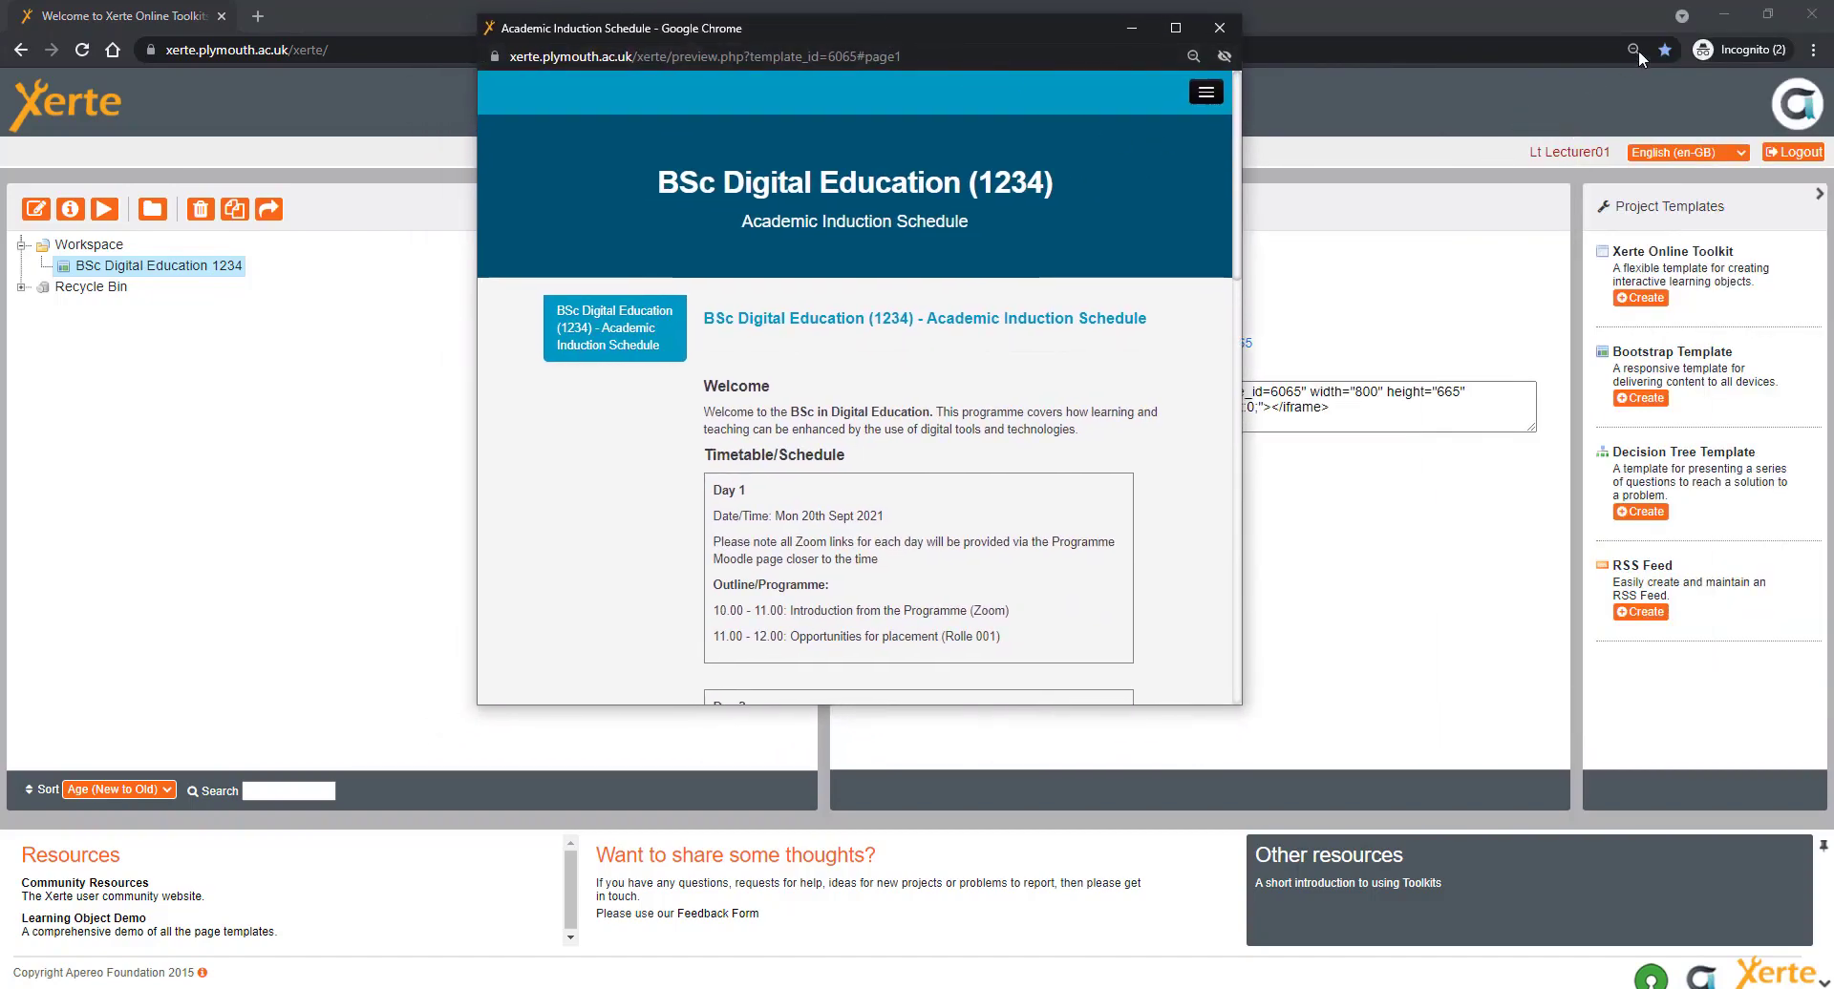
left_click(1727, 15)
left_click(1727, 15)
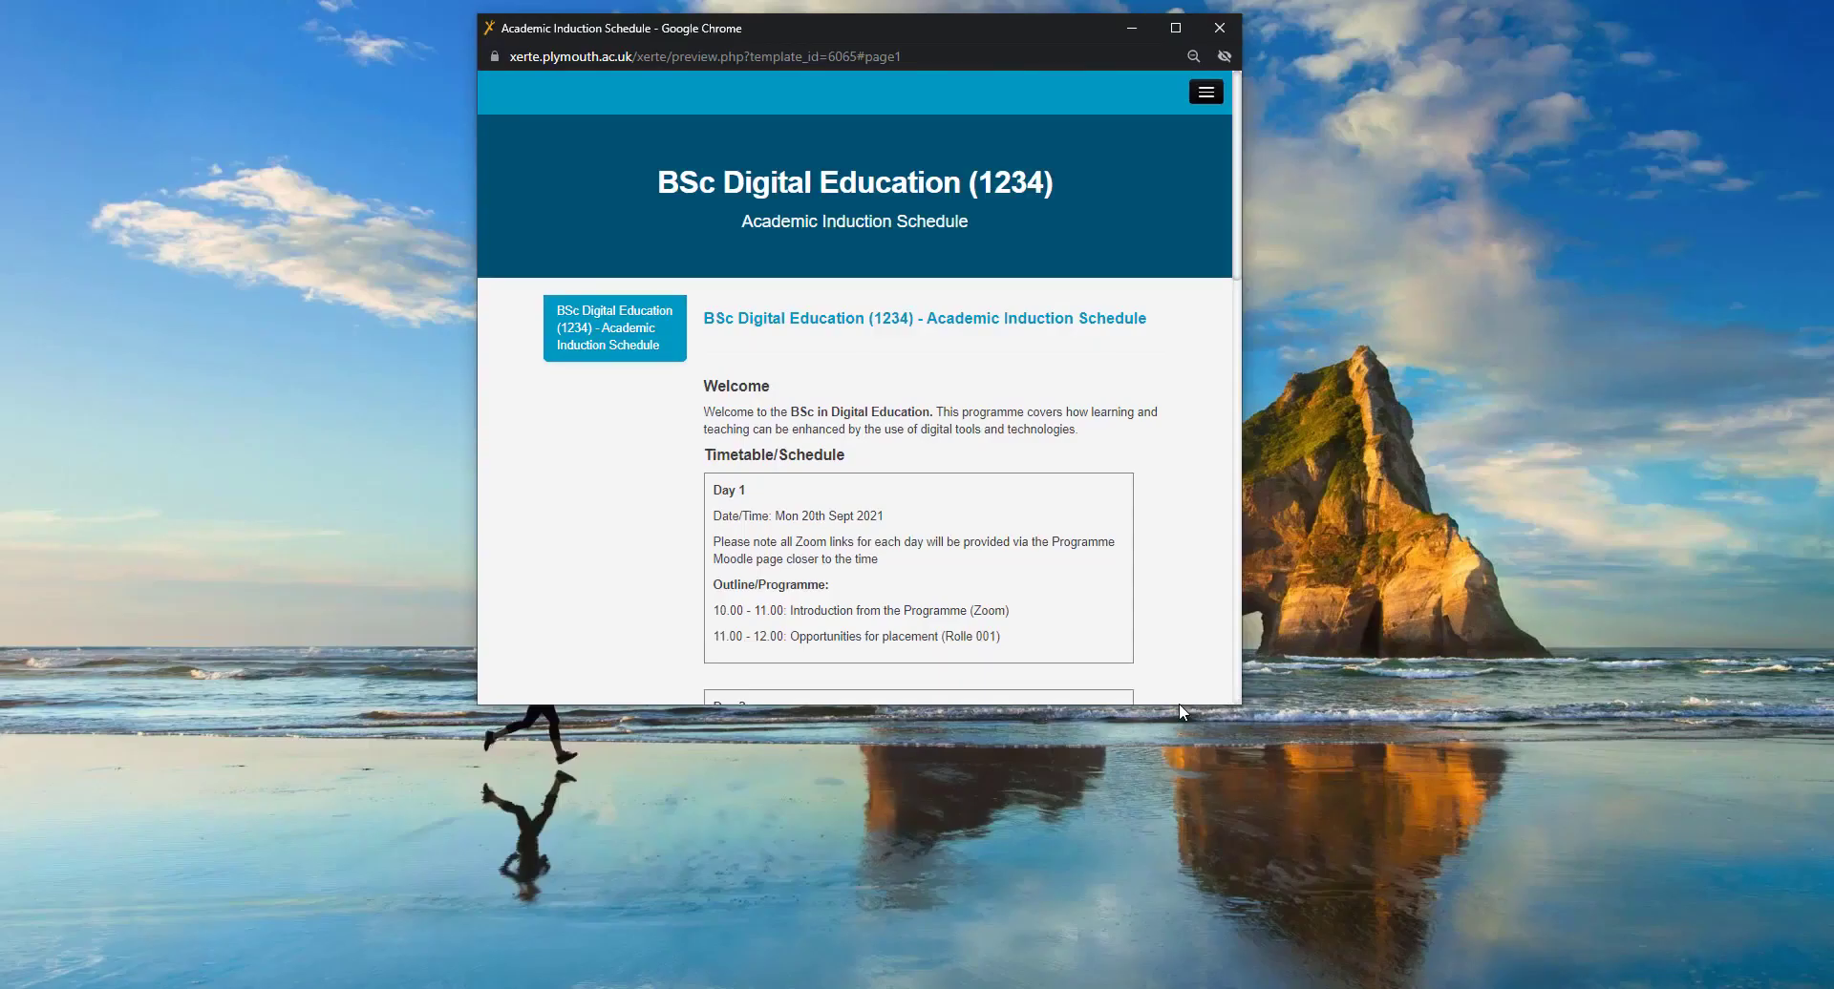
left_click_drag(1177, 709, 1178, 984)
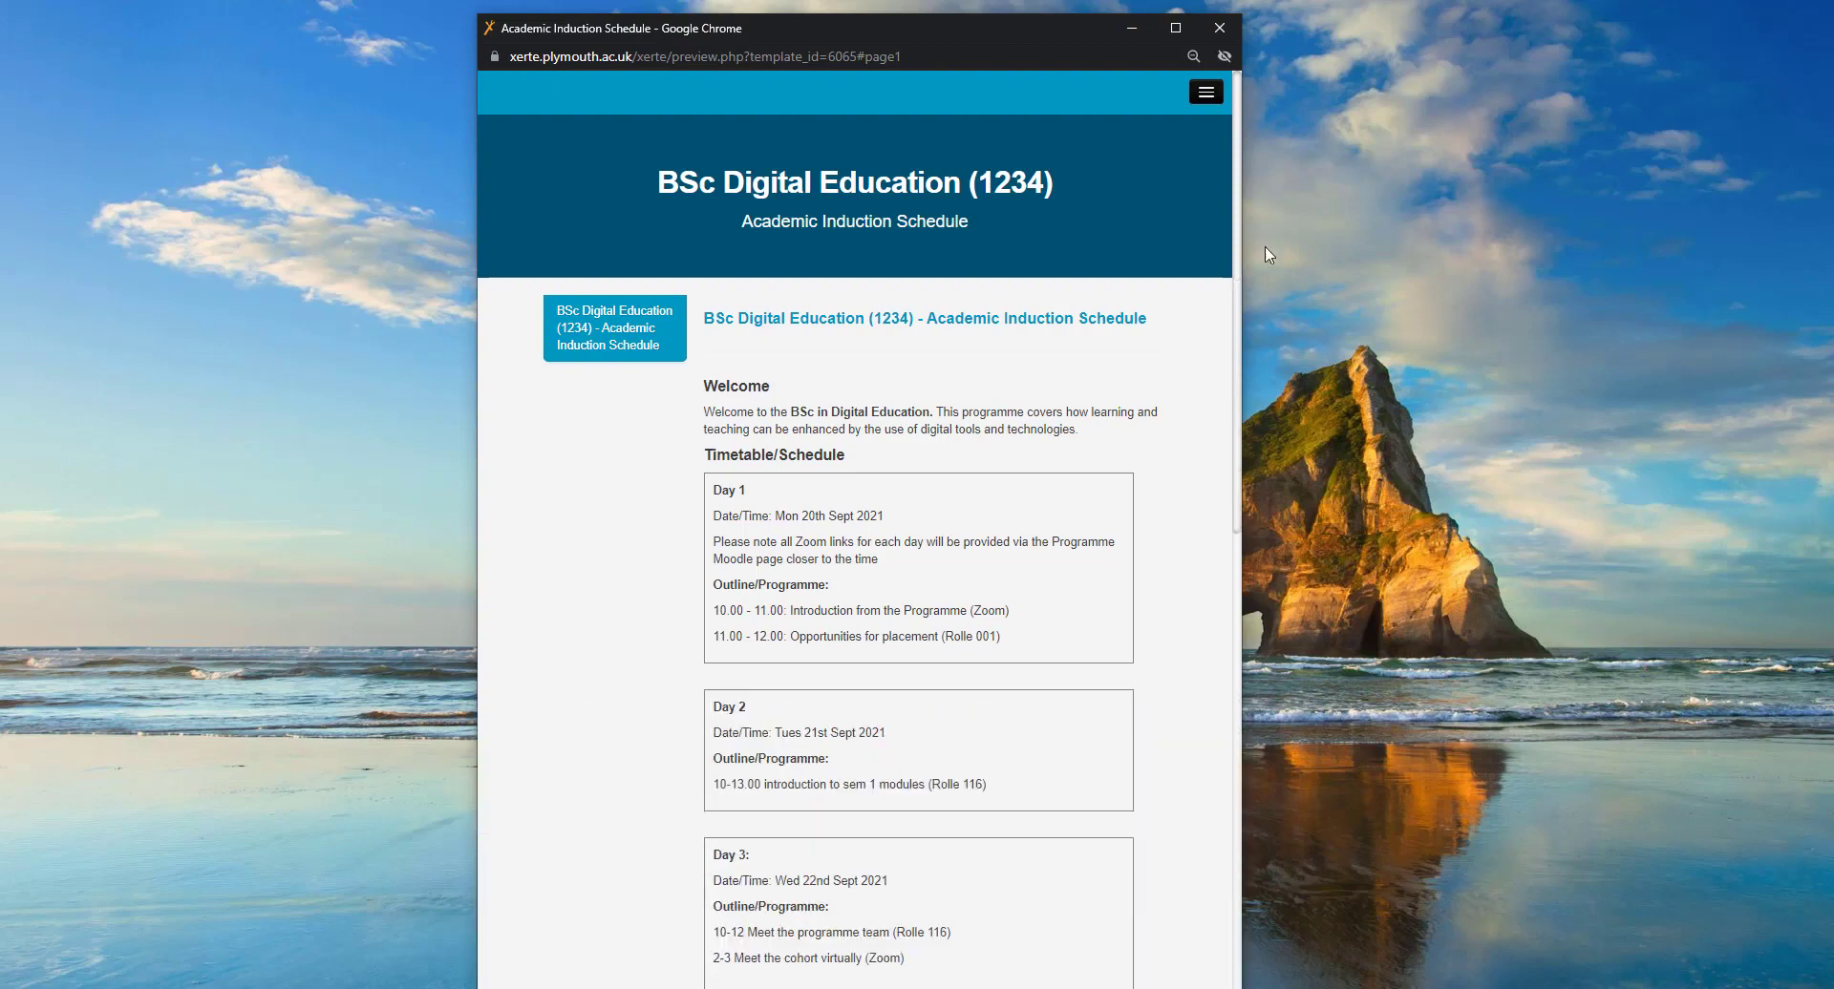
left_click_drag(1246, 199, 1280, 201)
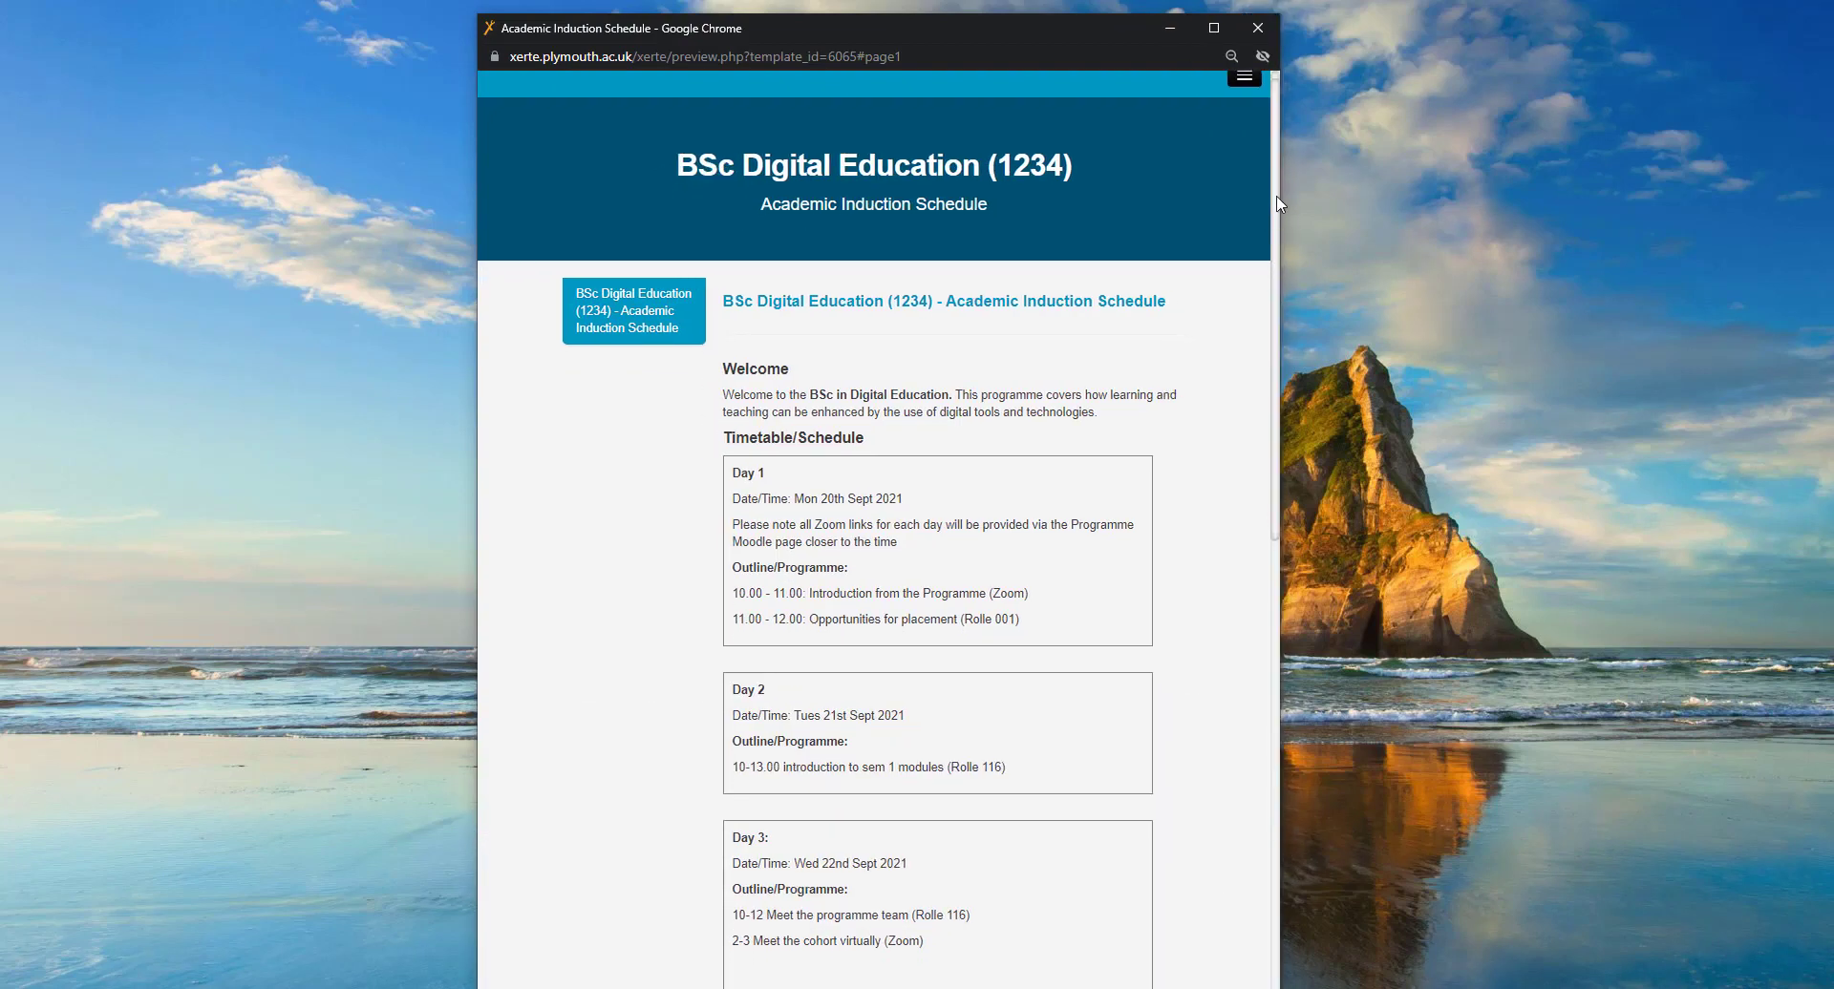
scroll(1264, 262, "down", 2)
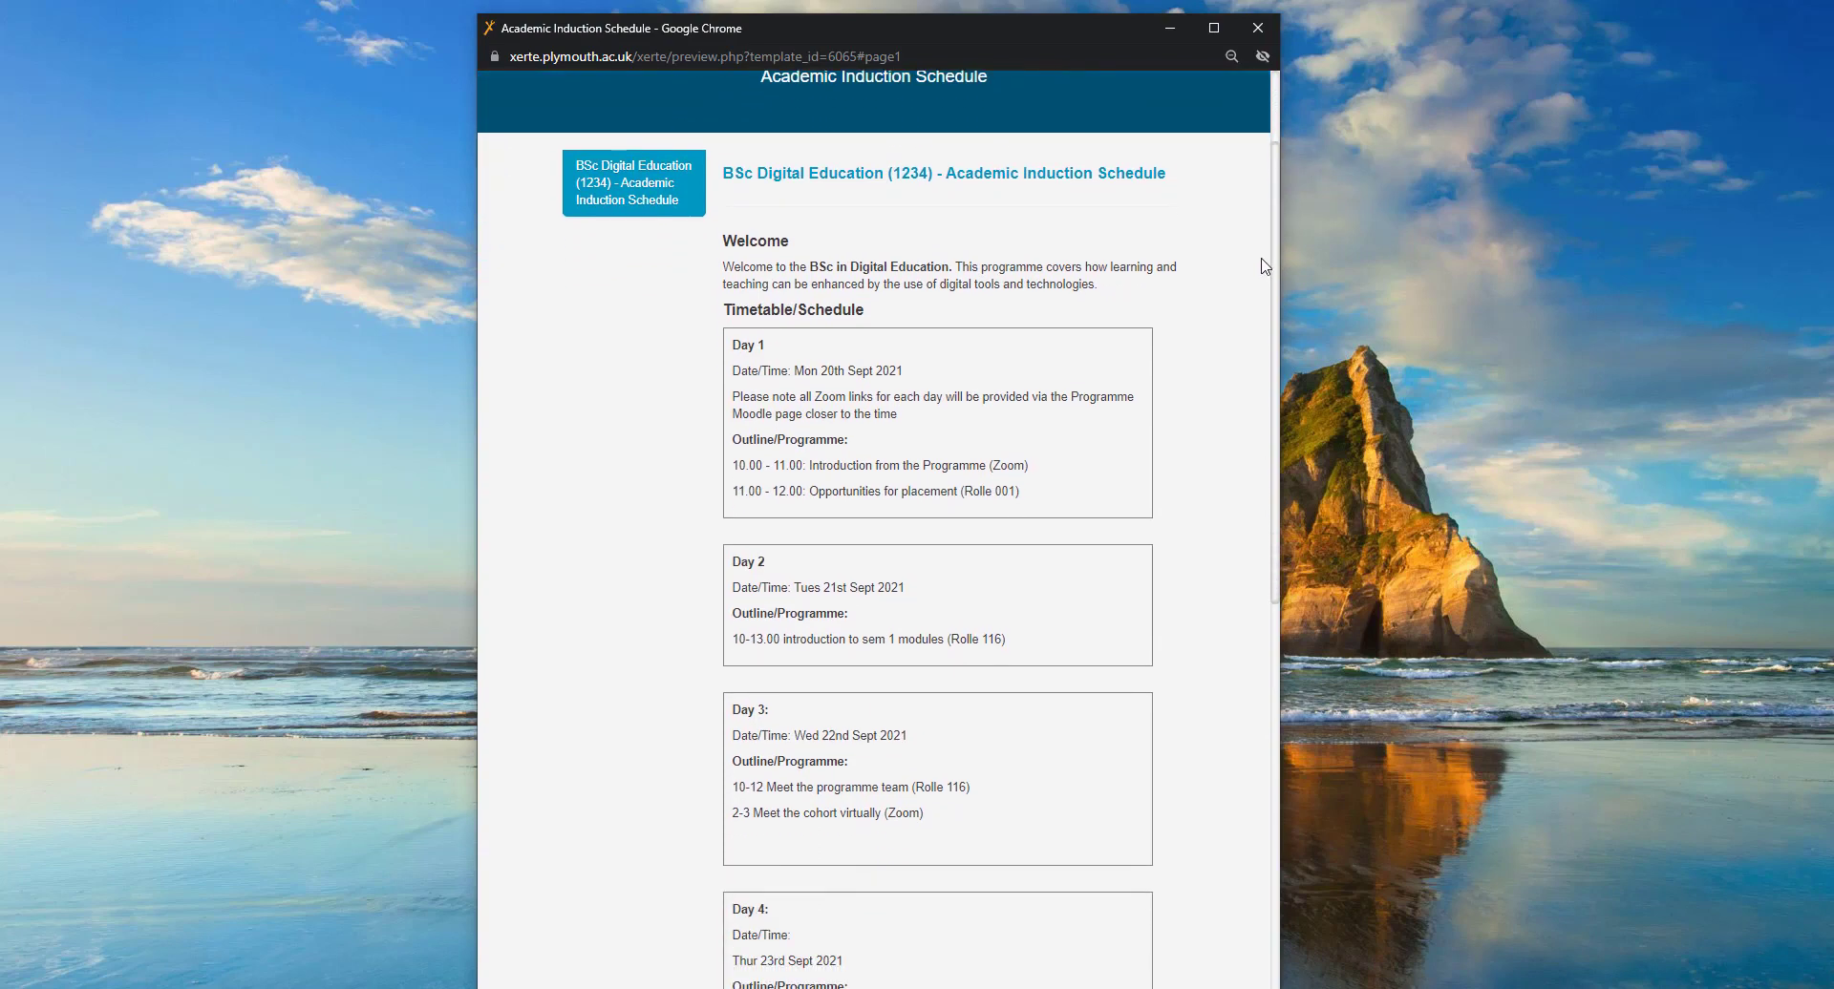
scroll(1267, 279, "down", 4)
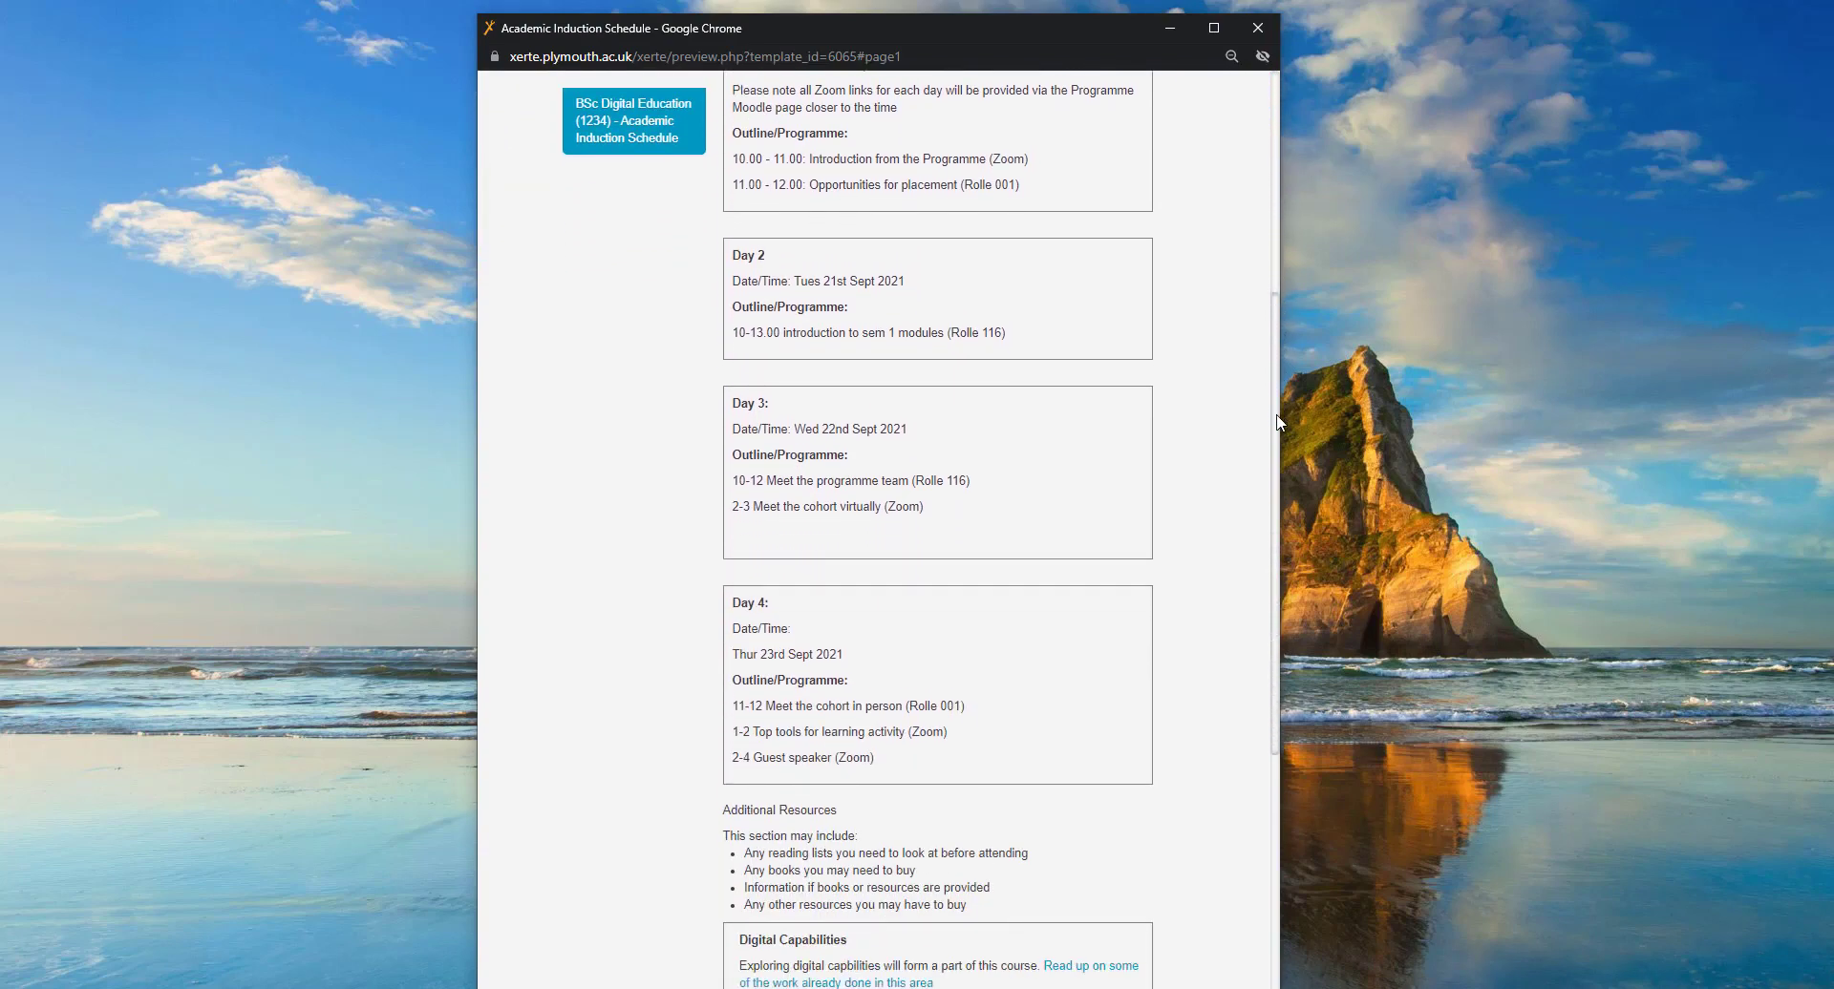
scroll(1276, 471, "down", 5)
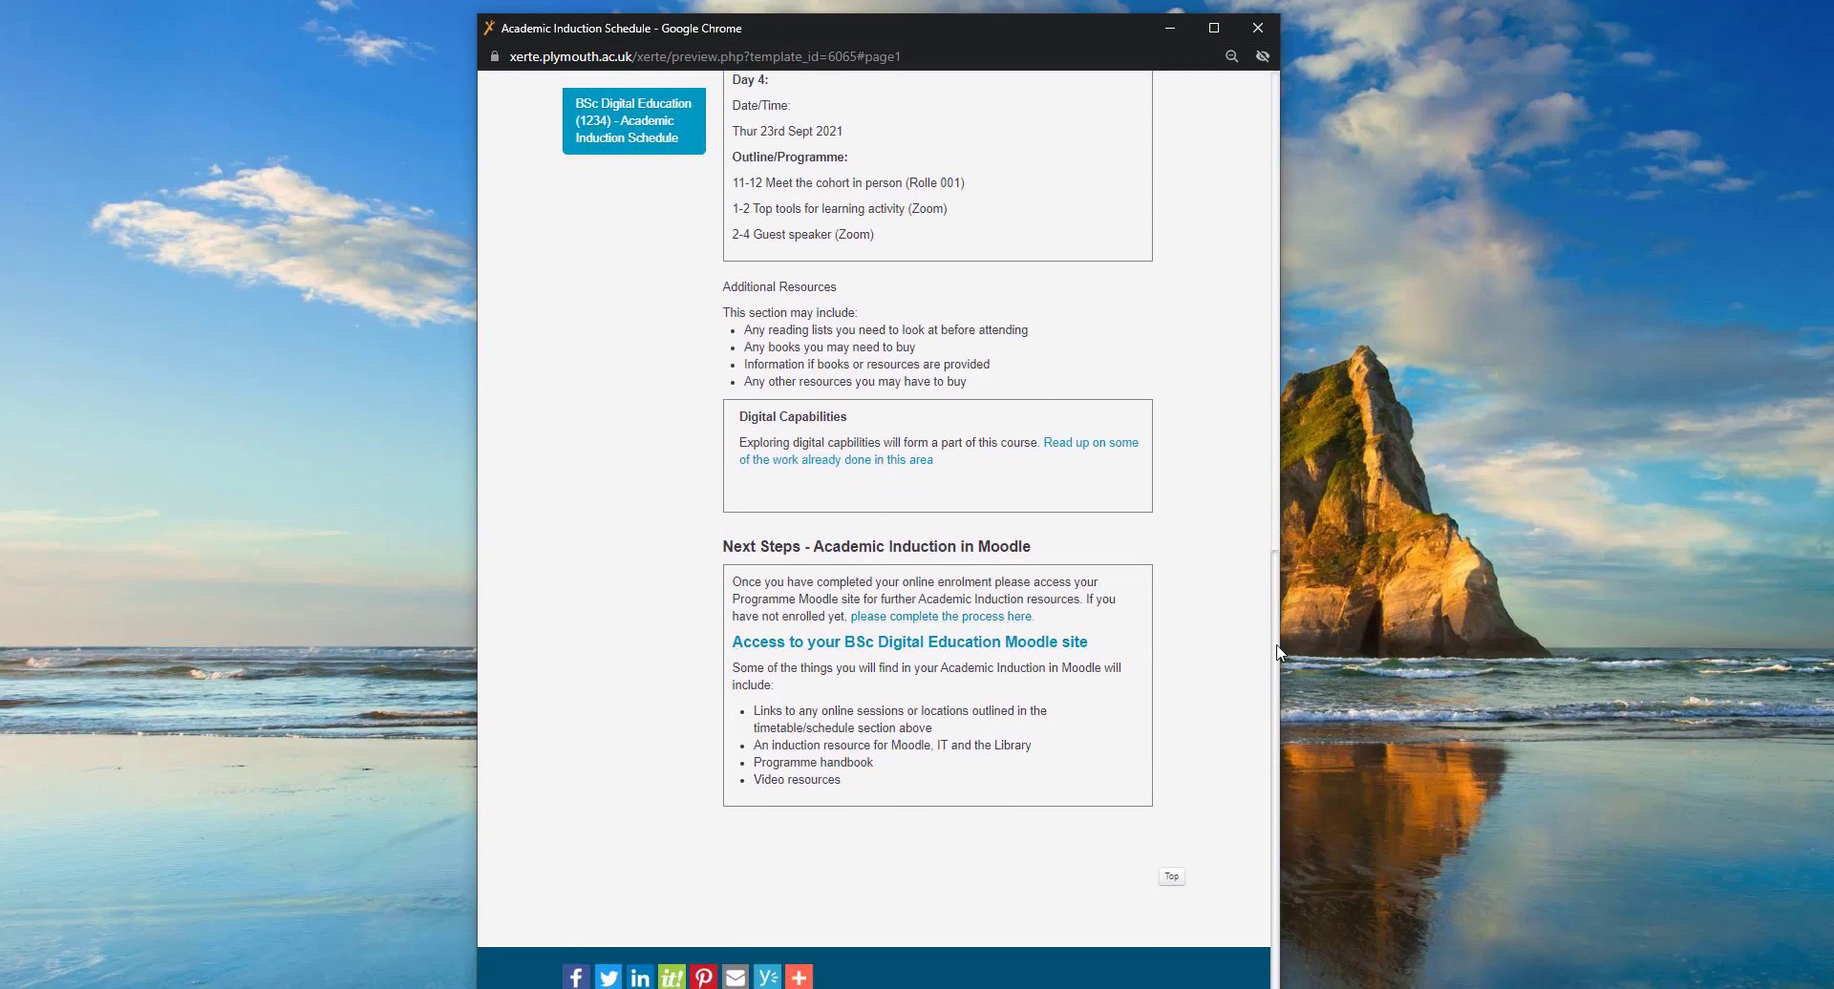
scroll(1273, 489, "up", 3)
scroll(1272, 488, "up", 10)
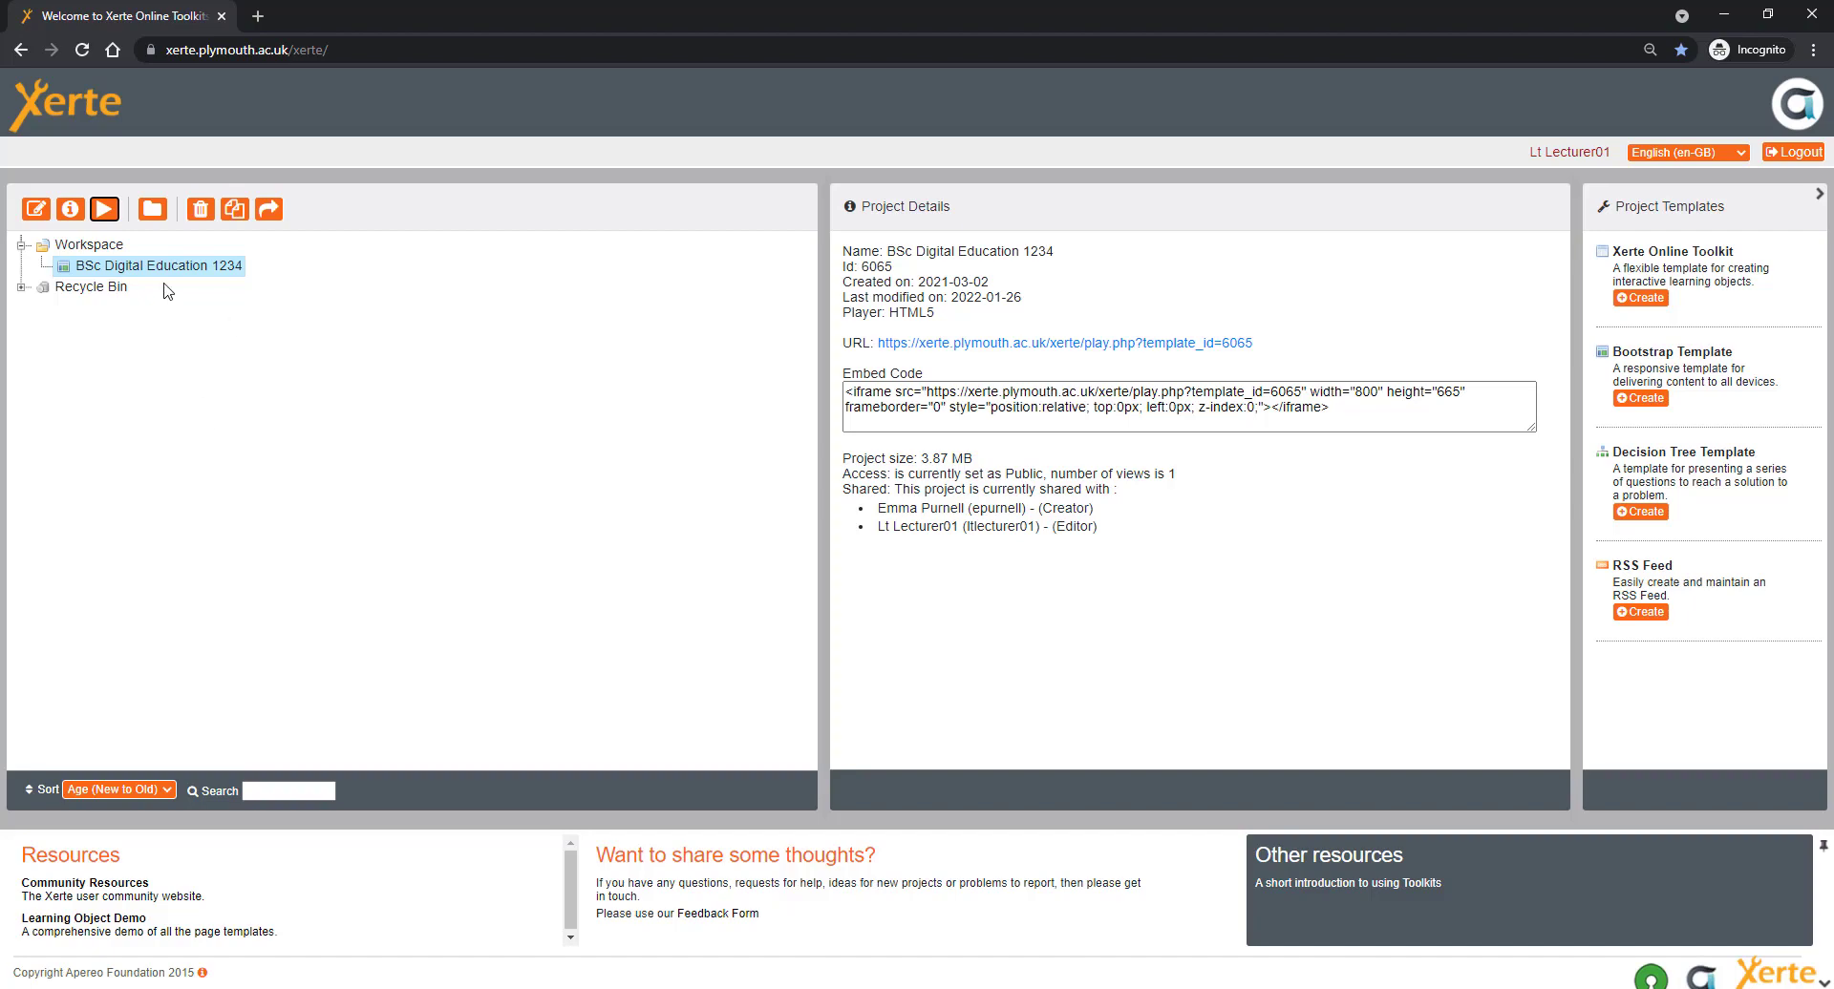
- Open the project in the editor and position the editor window near the screen centre
left_click(36, 212)
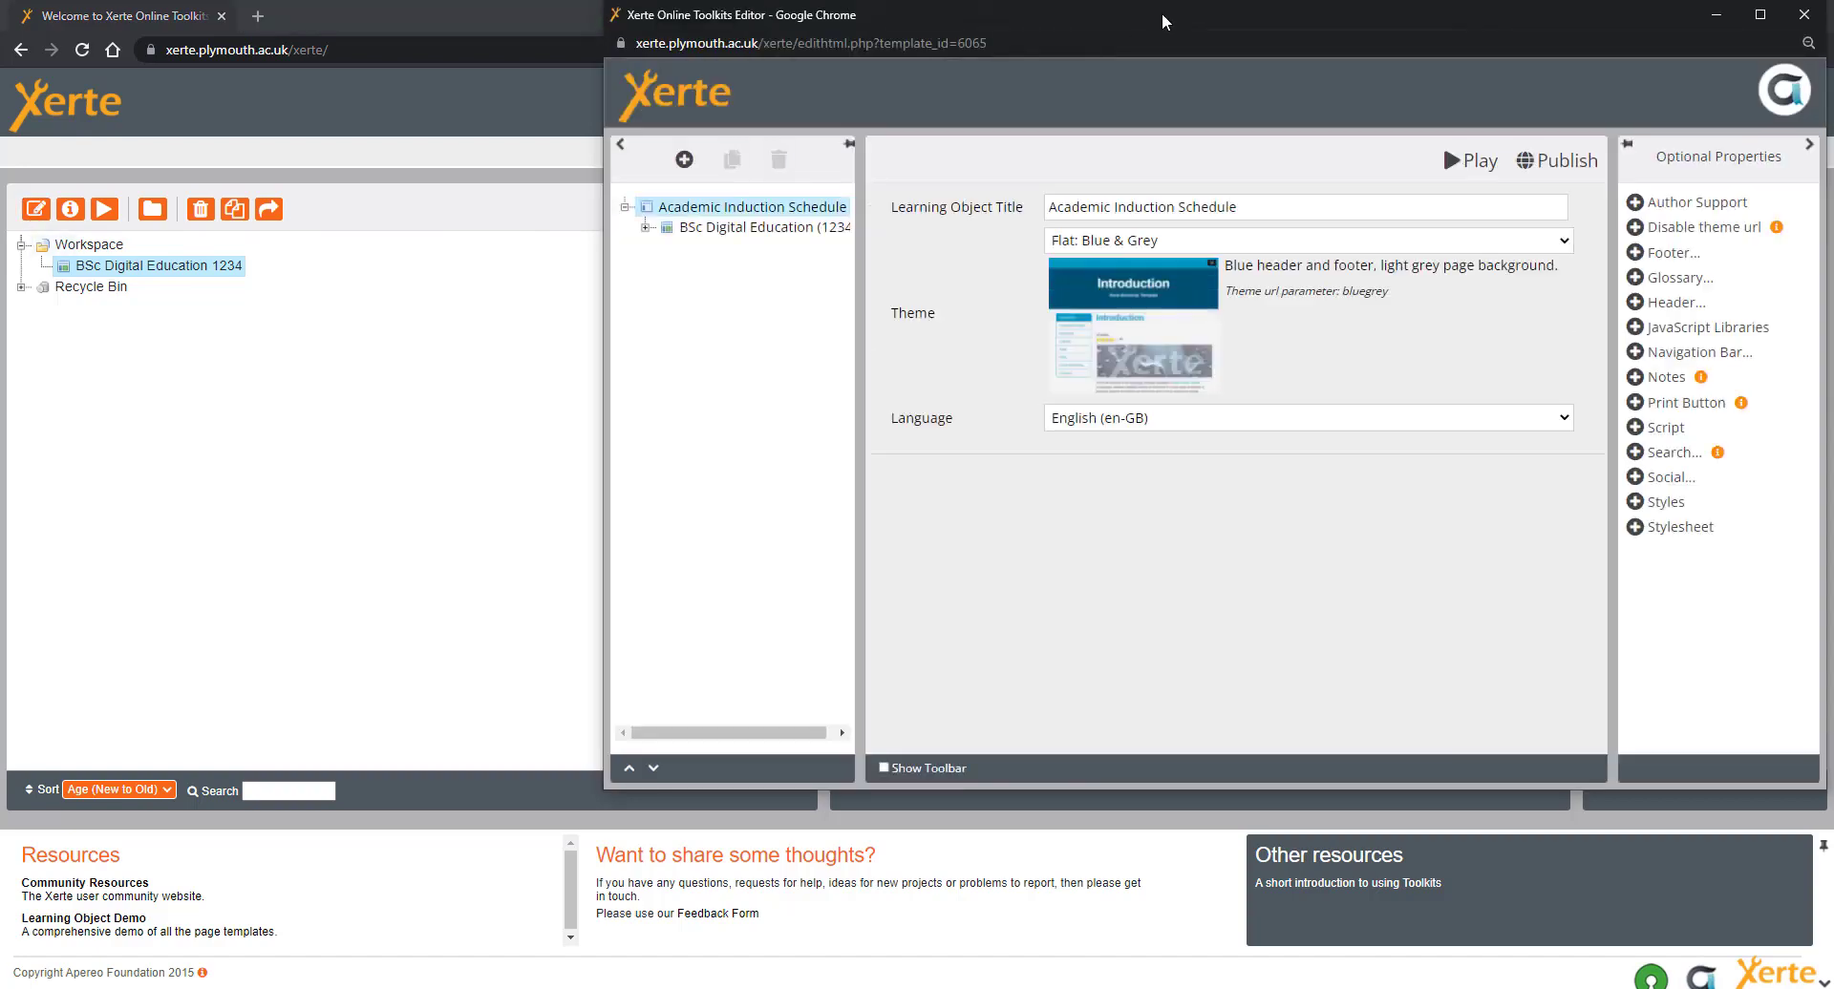
left_click_drag(1139, 21, 942, 54)
left_click(1728, 16)
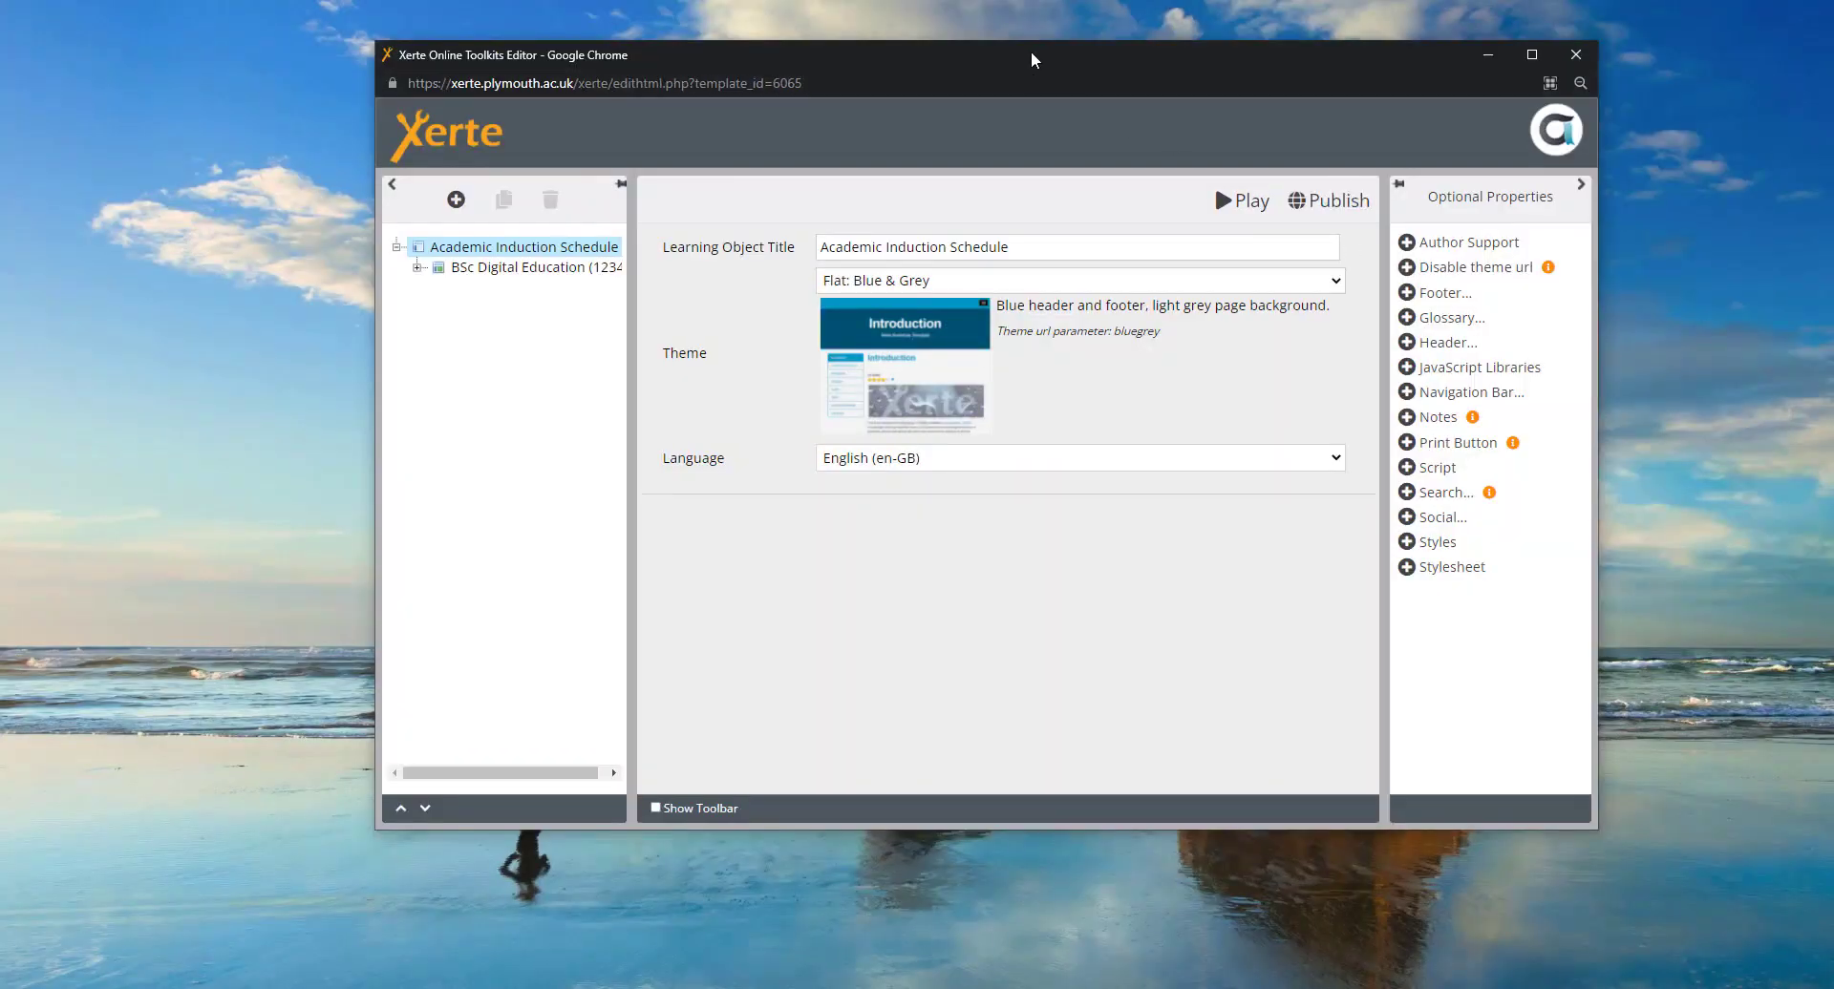
left_click_drag(1029, 50, 968, 59)
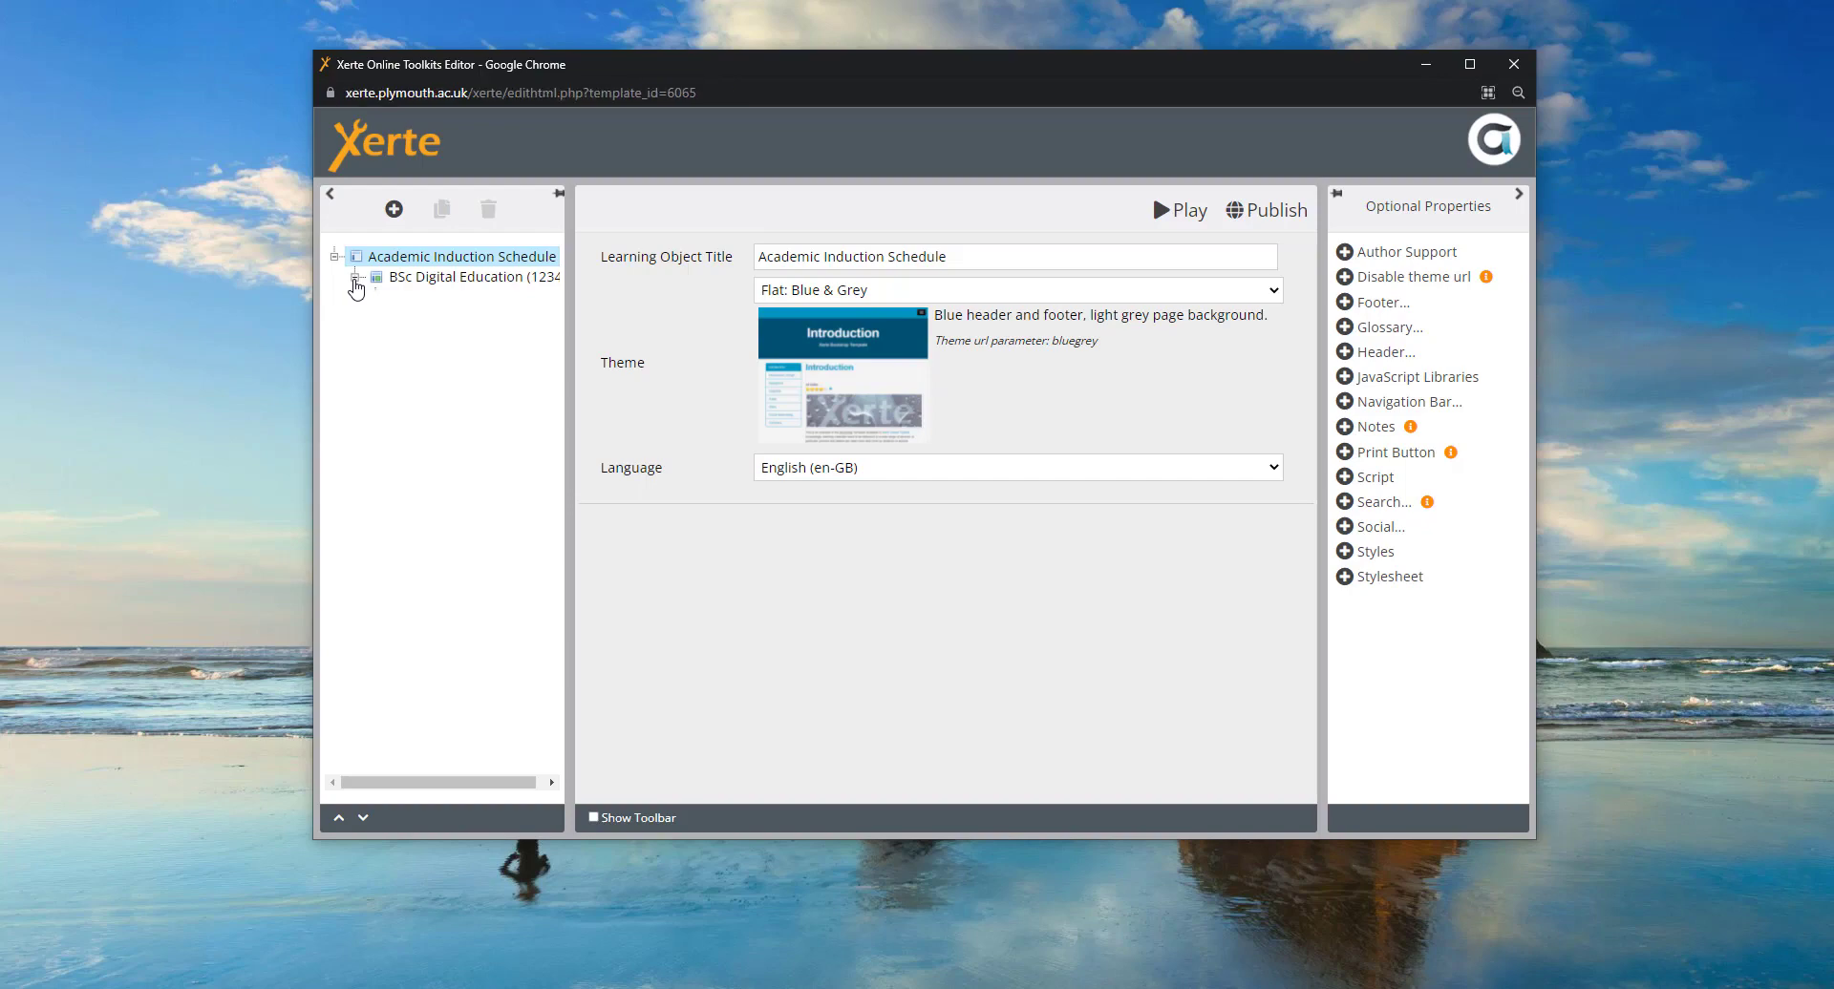
- Expand the page tree and show the BSc Digital Education (1234) page properties
left_click(355, 278)
left_click(377, 299)
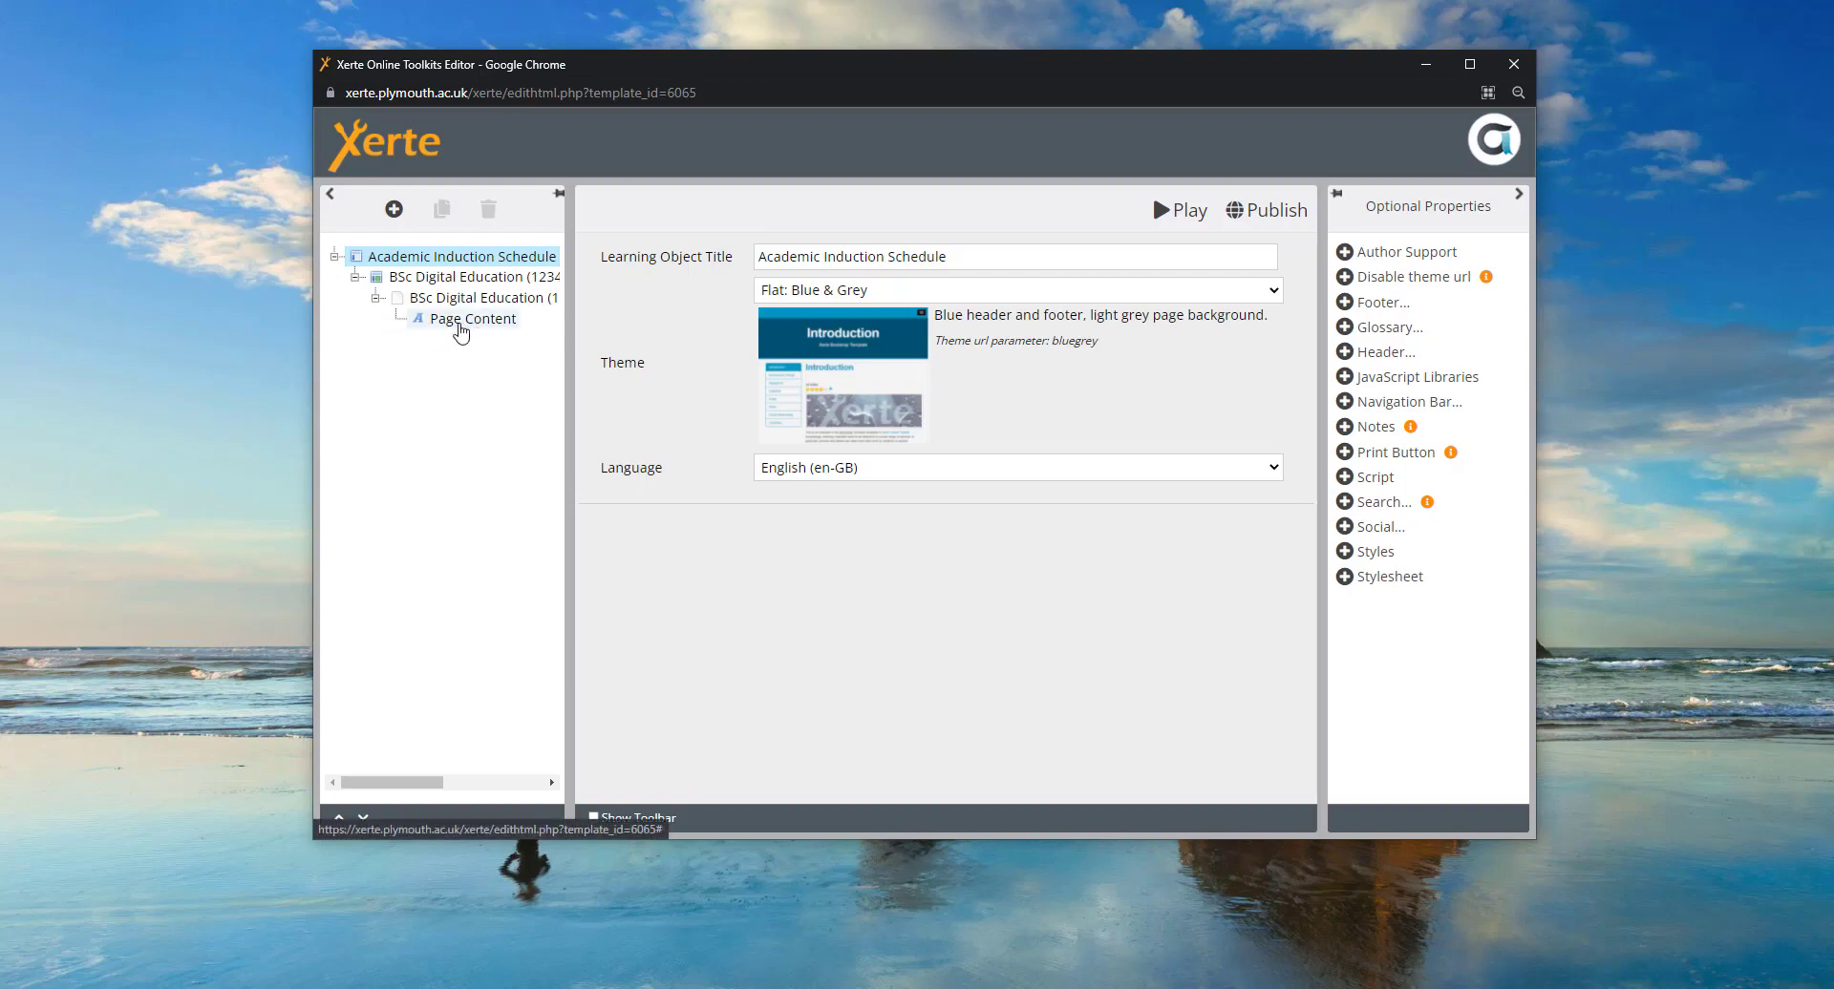
left_click(421, 279)
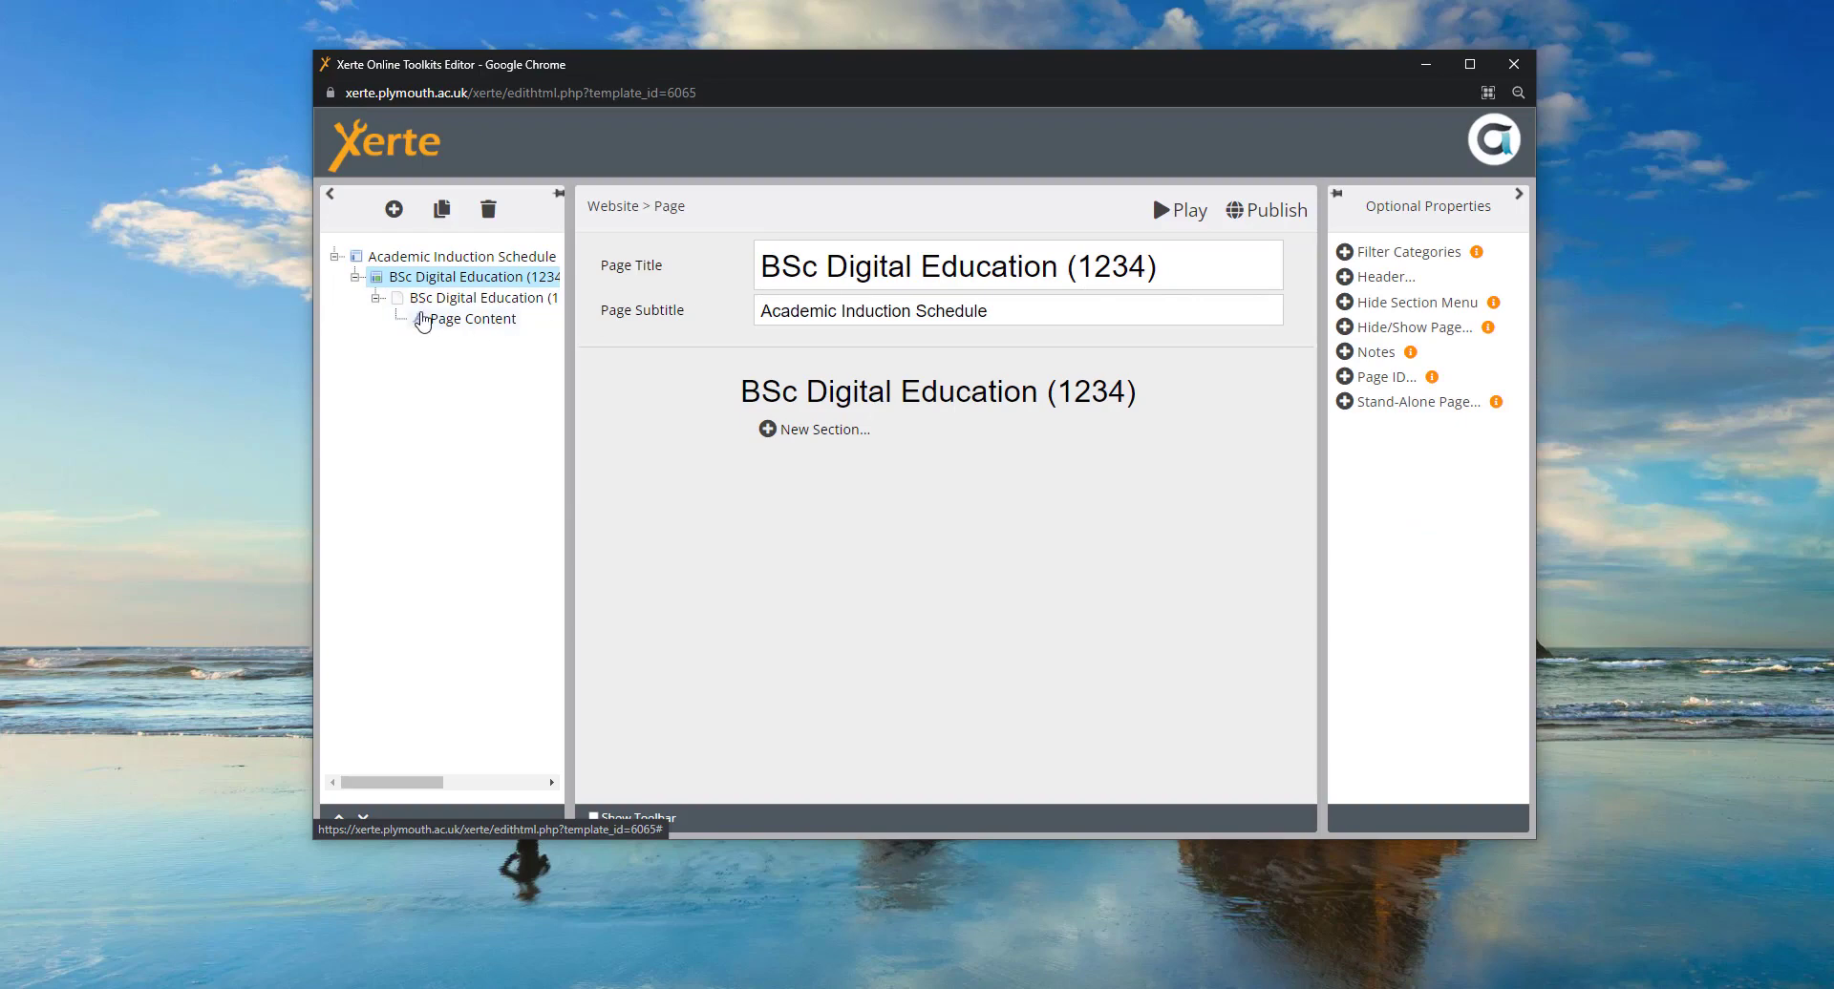
- Open the Page Content text item with its Welcome paragraph and Day 1 timetable
left_click(457, 302)
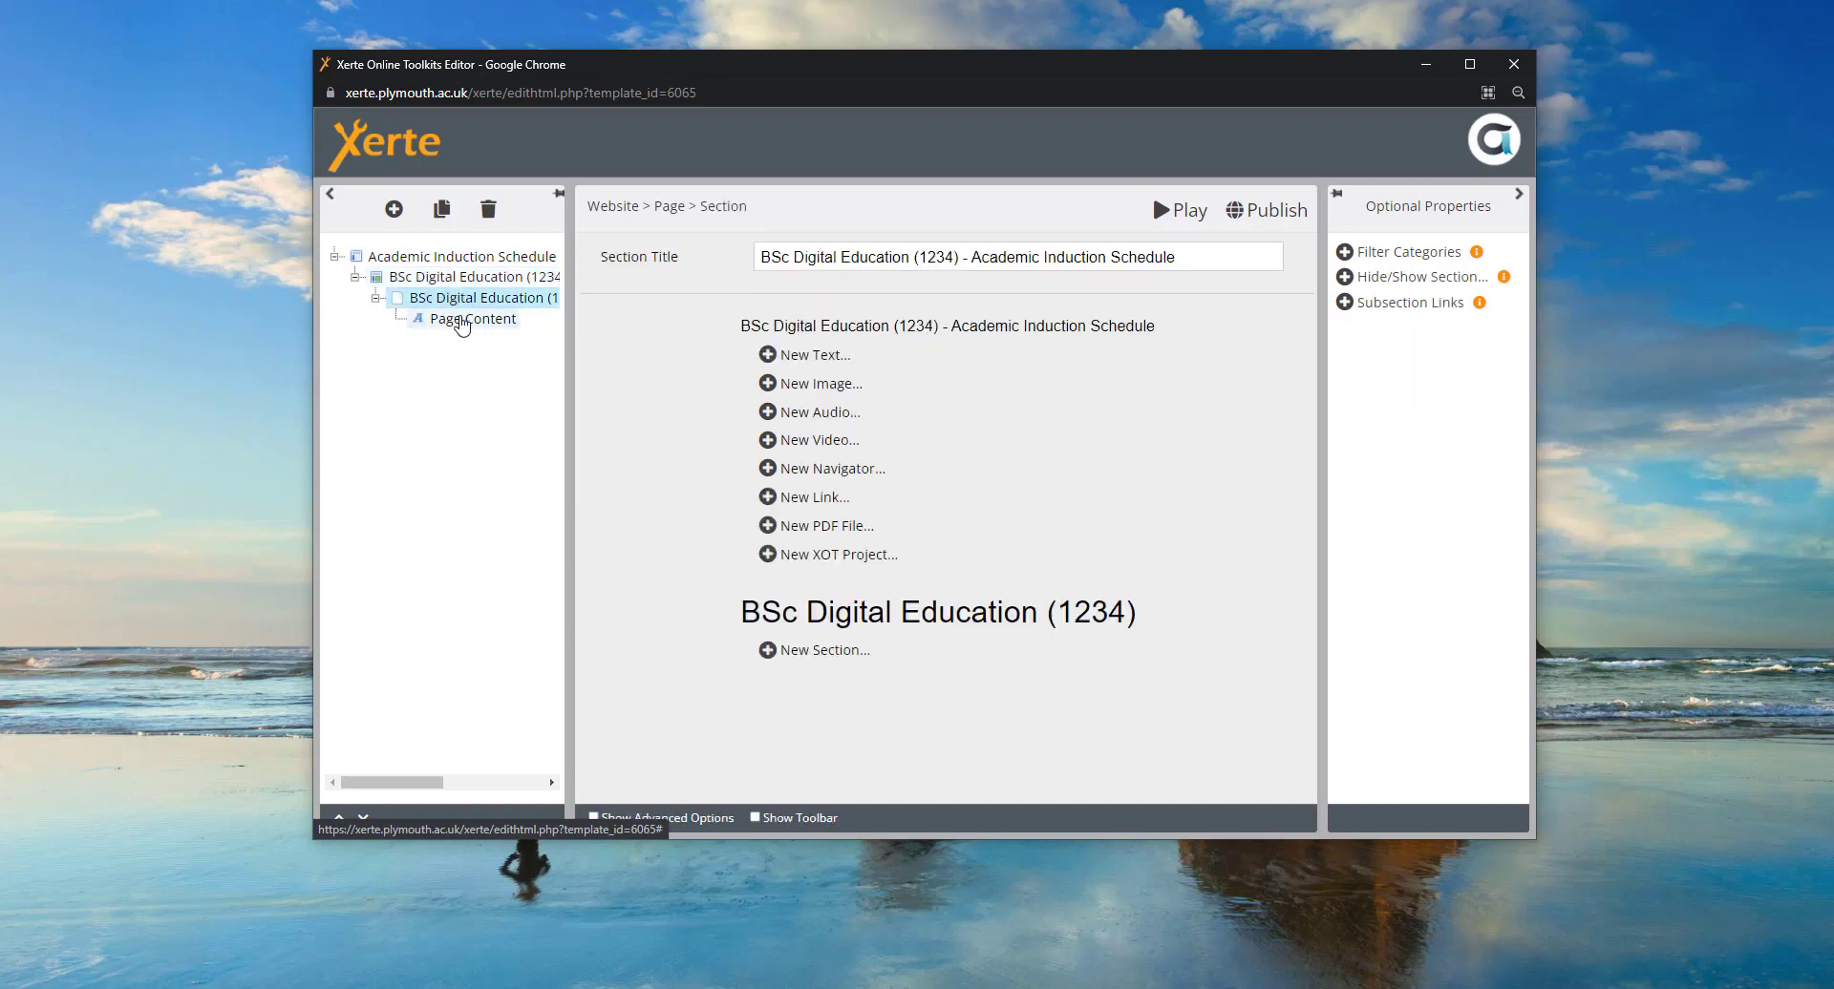
left_click(462, 321)
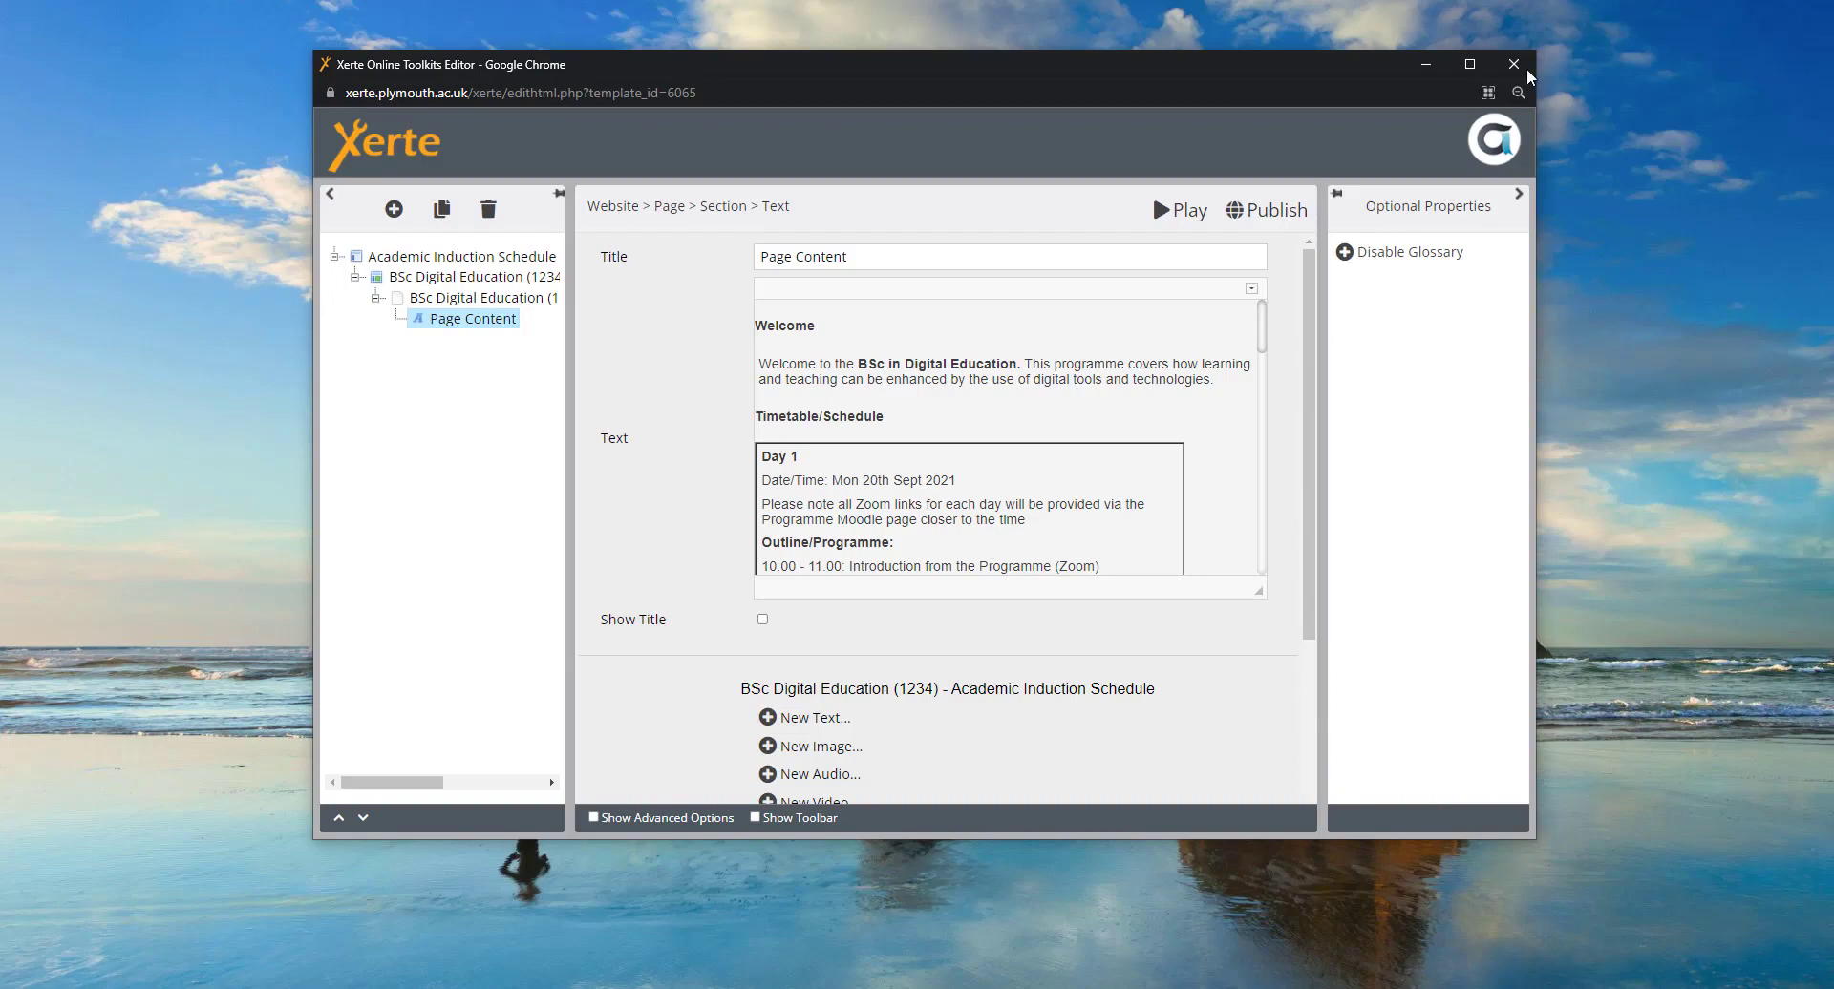
left_click(1467, 65)
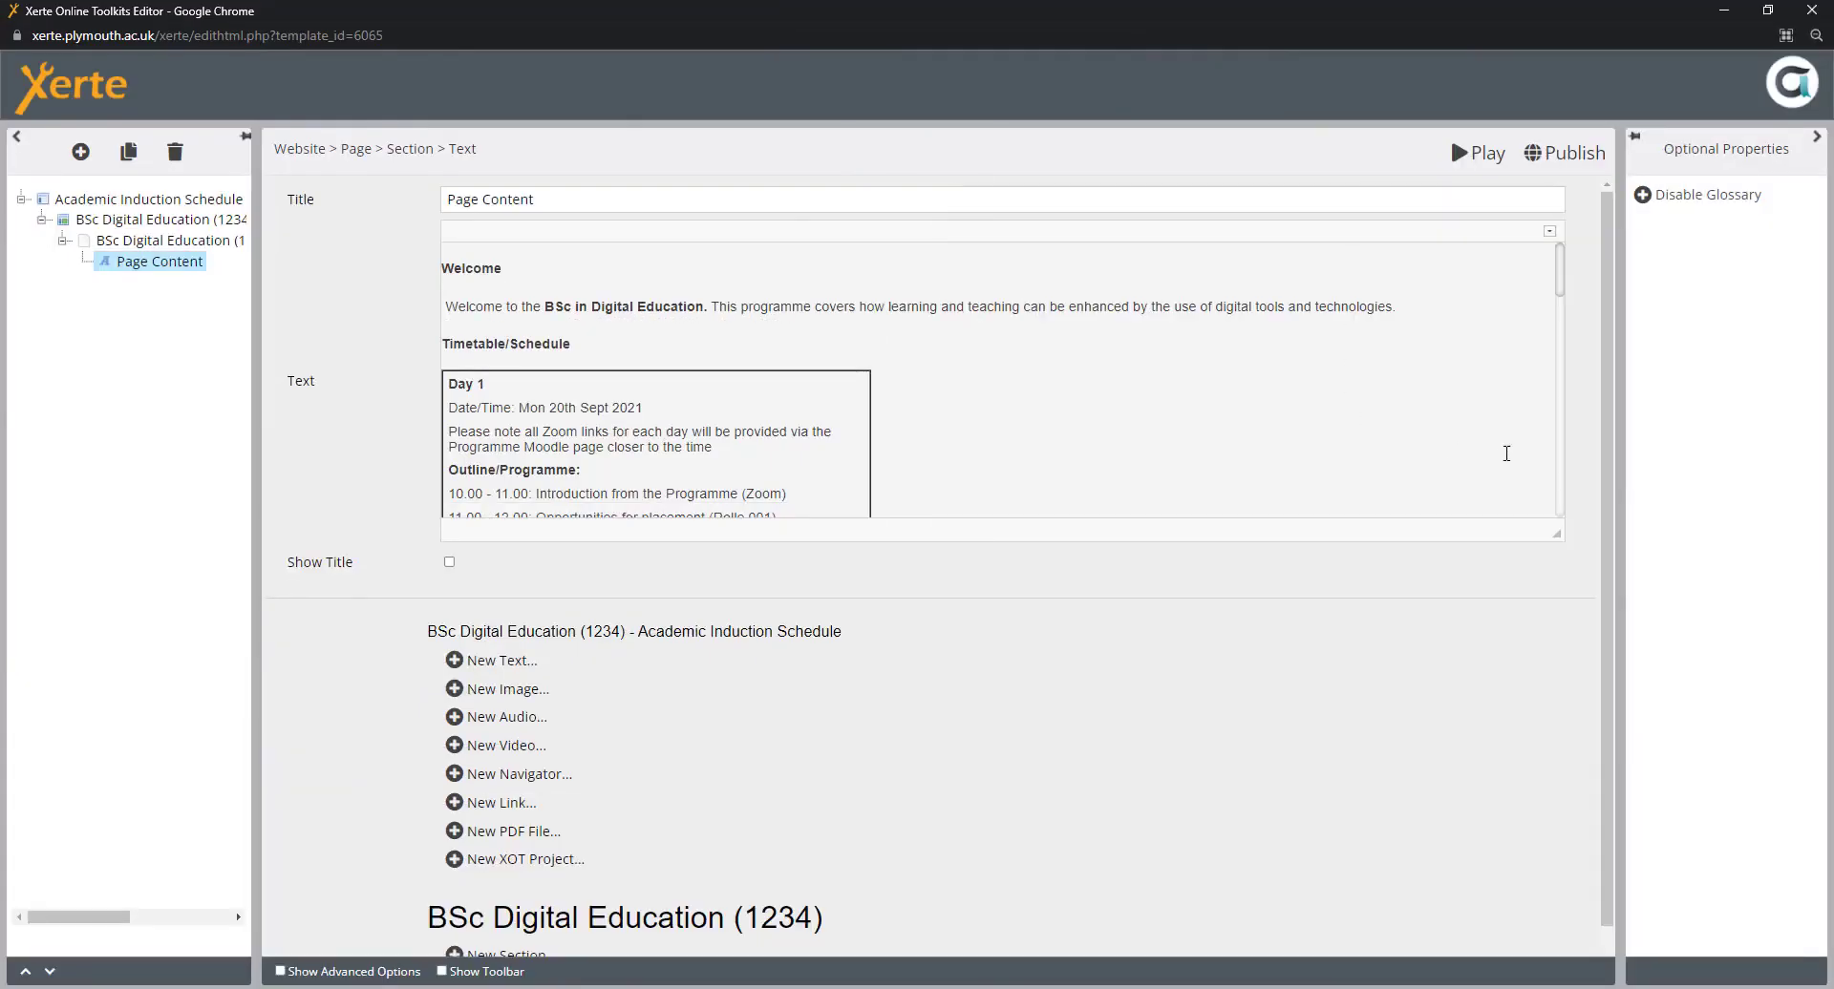
left_click(1767, 12)
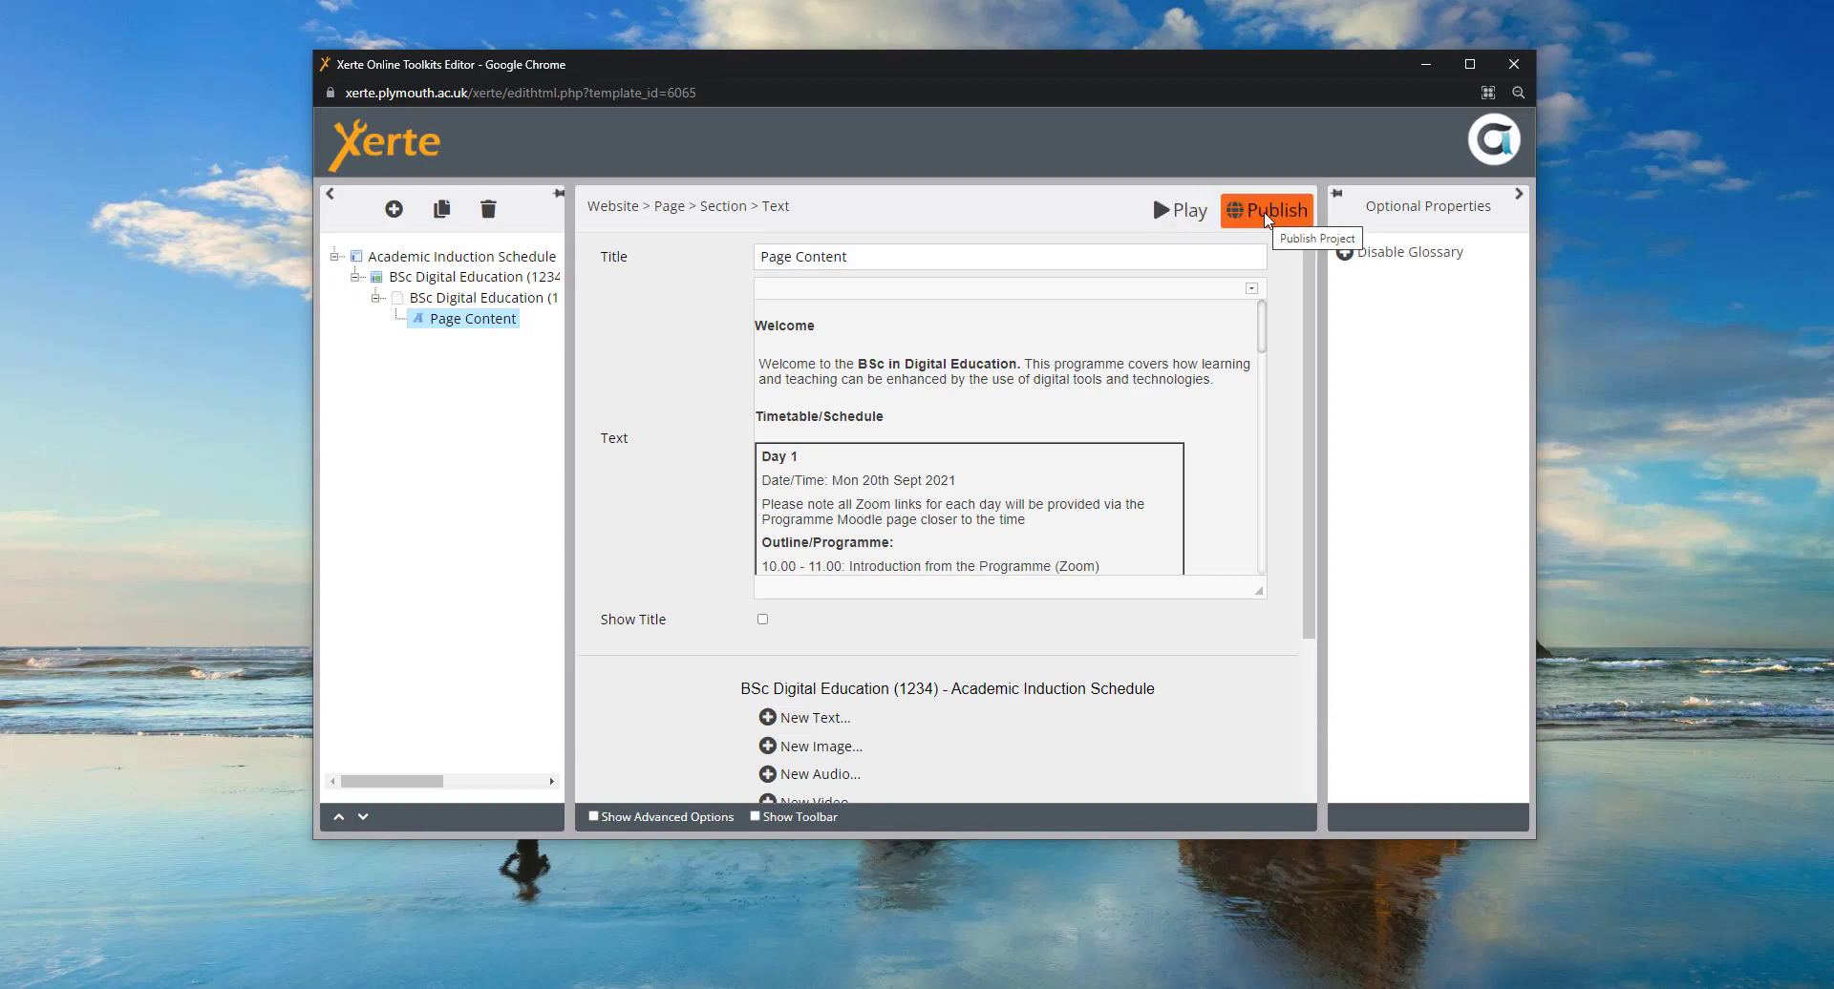
- Preview the edited project full screen, then close the preview to return to the editor
left_click(1182, 219)
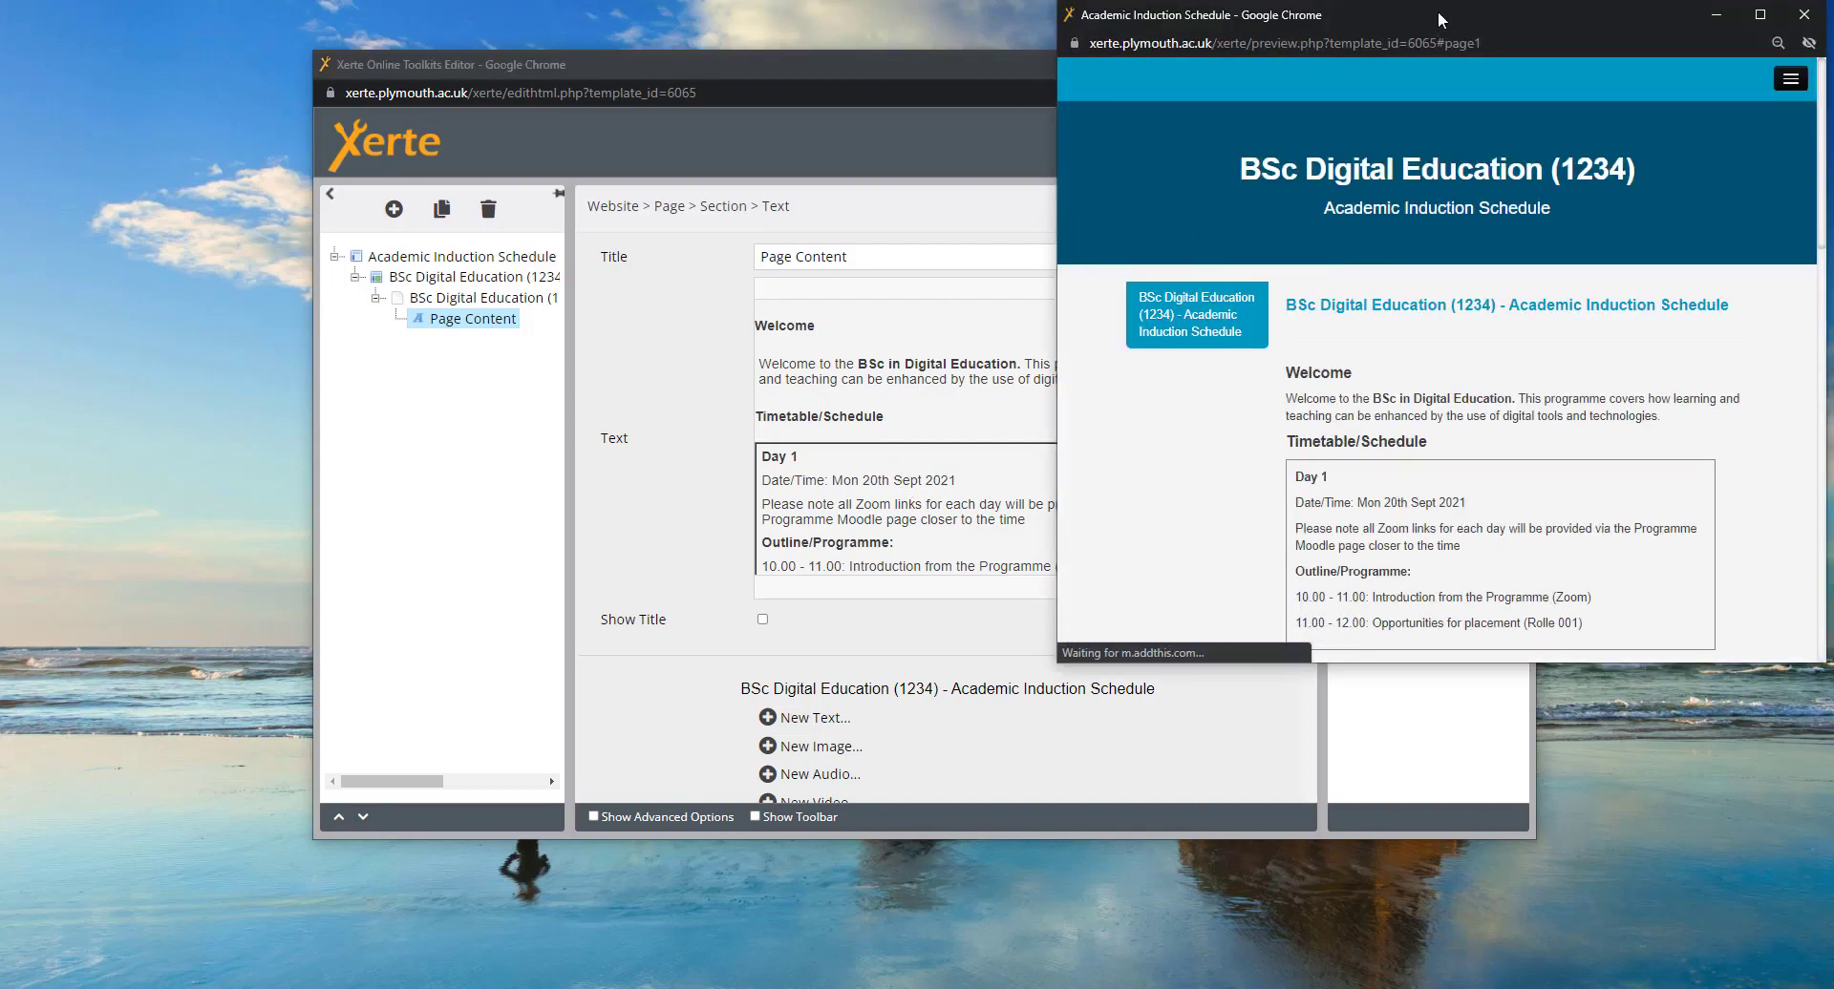
left_click_drag(1415, 9, 896, 42)
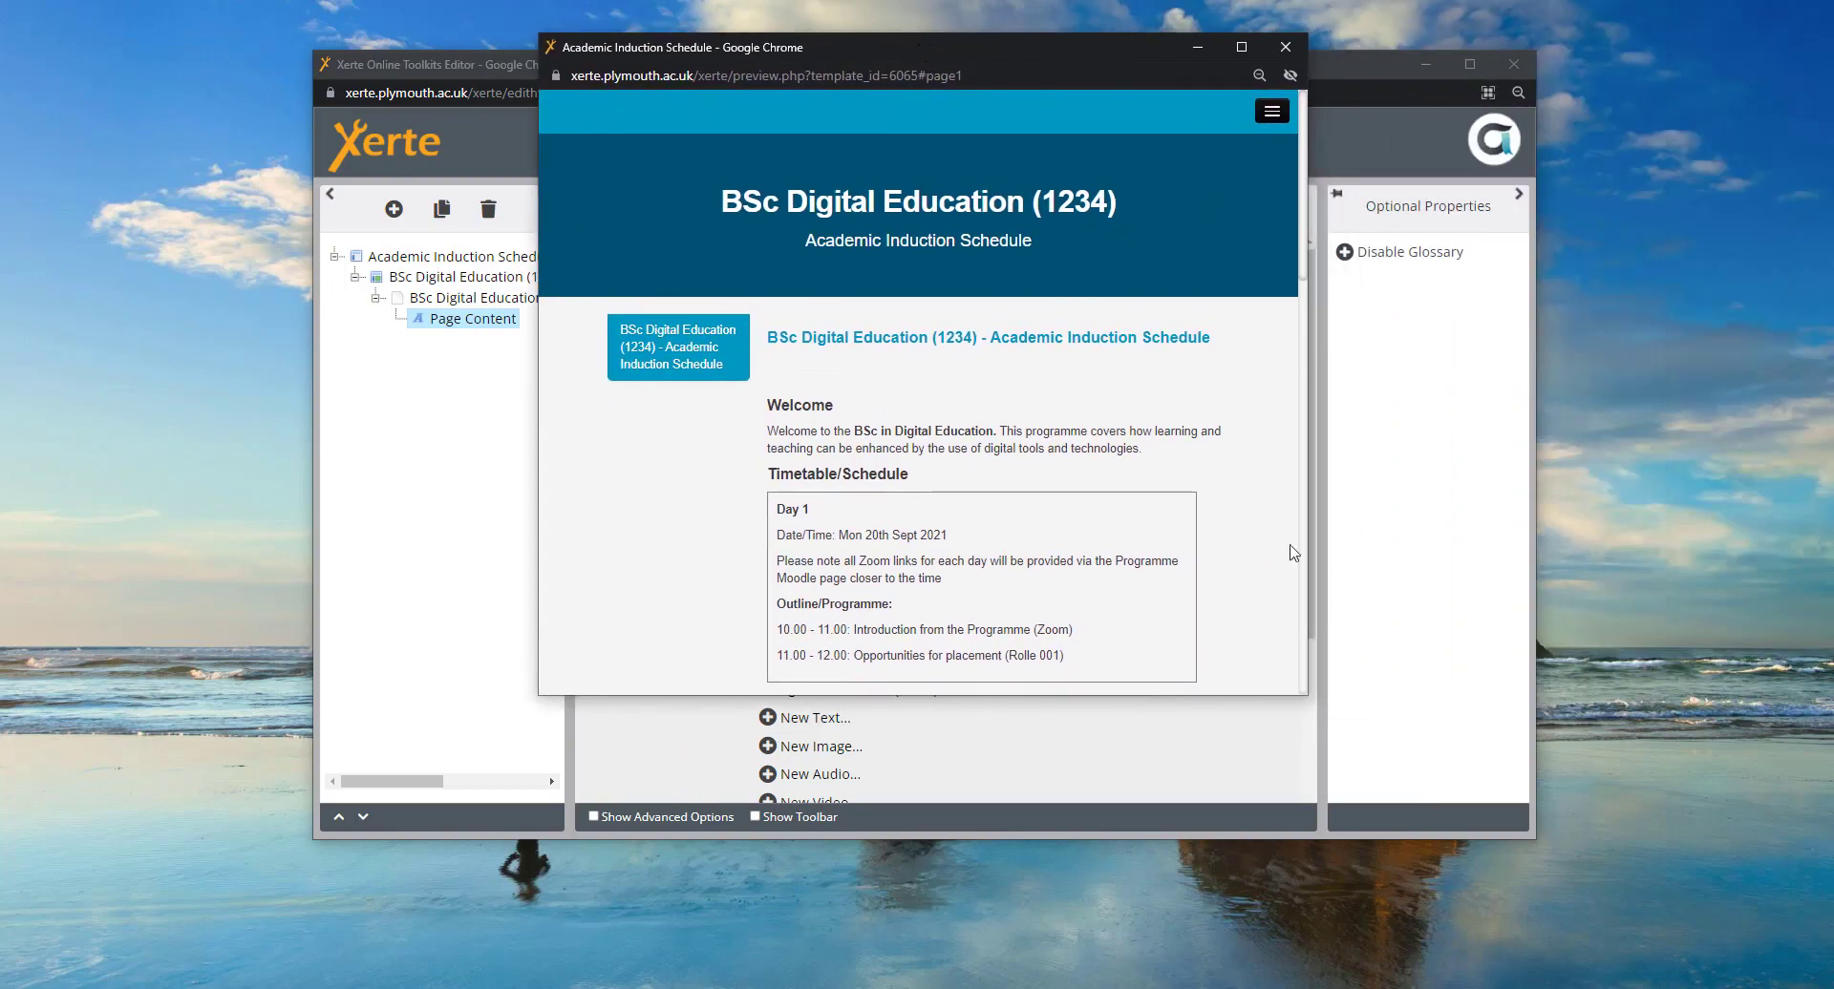
left_click(1240, 47)
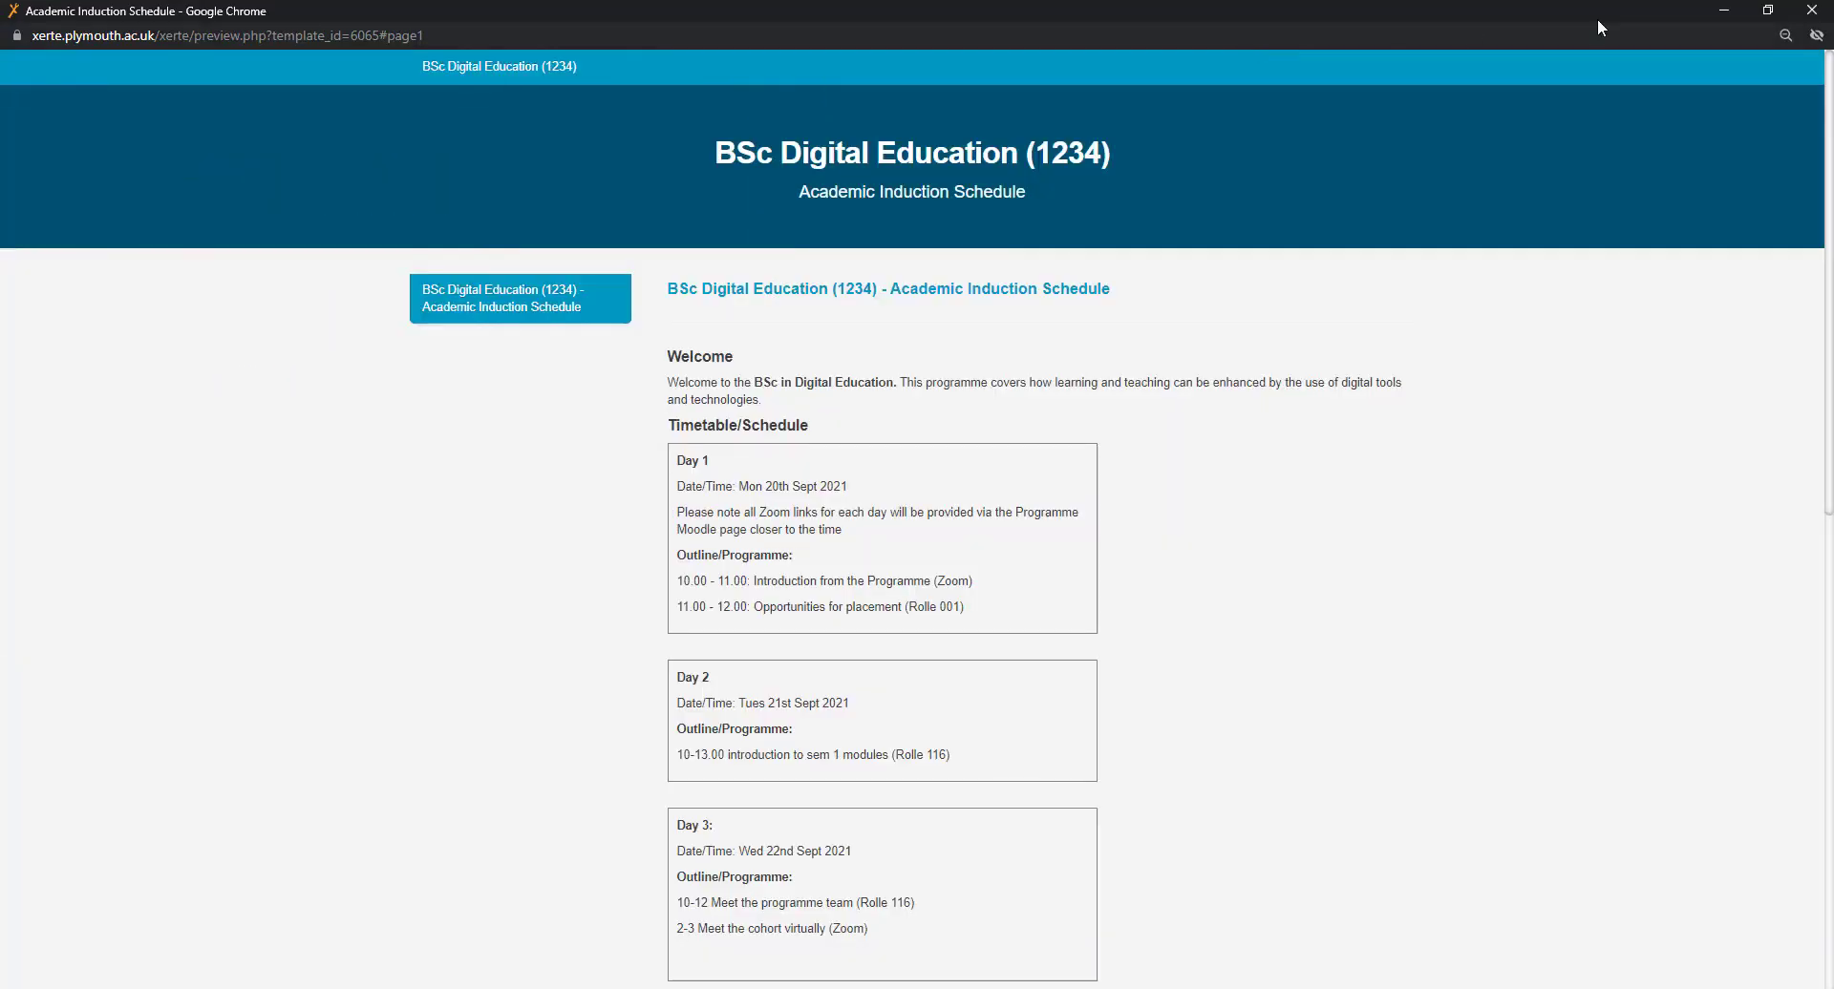
left_click(1811, 10)
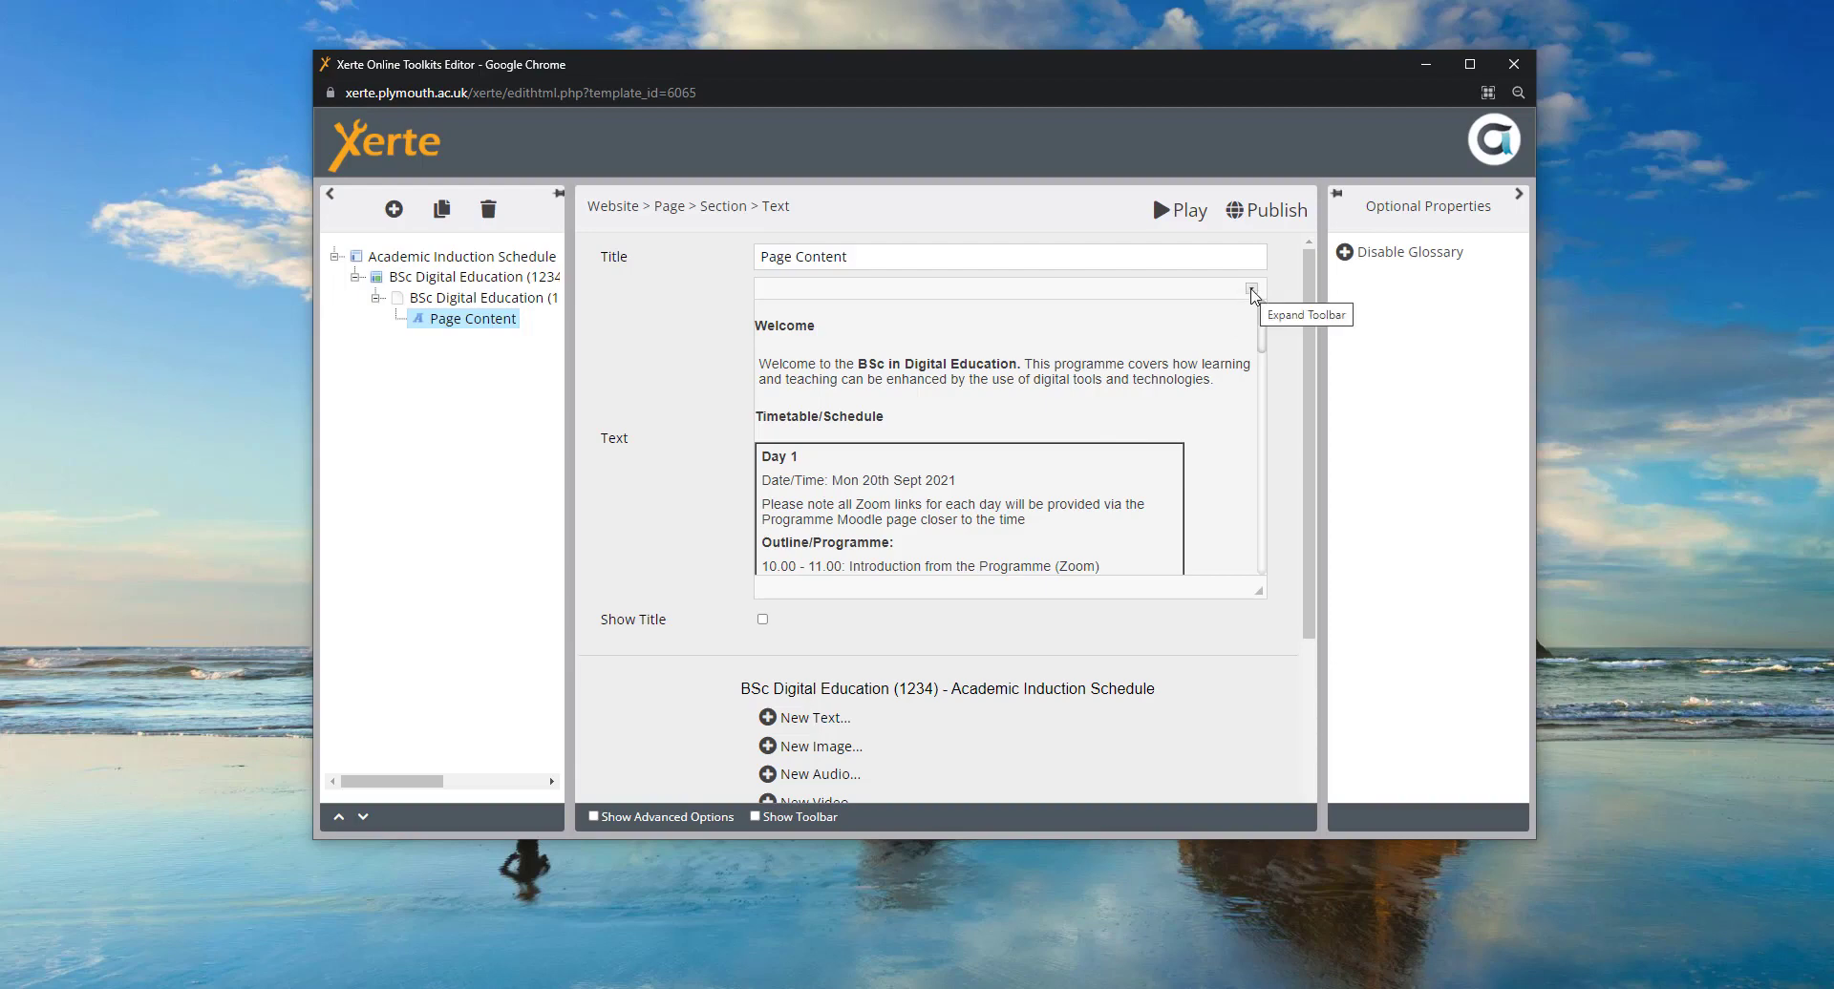
- Expand the editor toolbar to show the full set of formatting options
left_click(1251, 291)
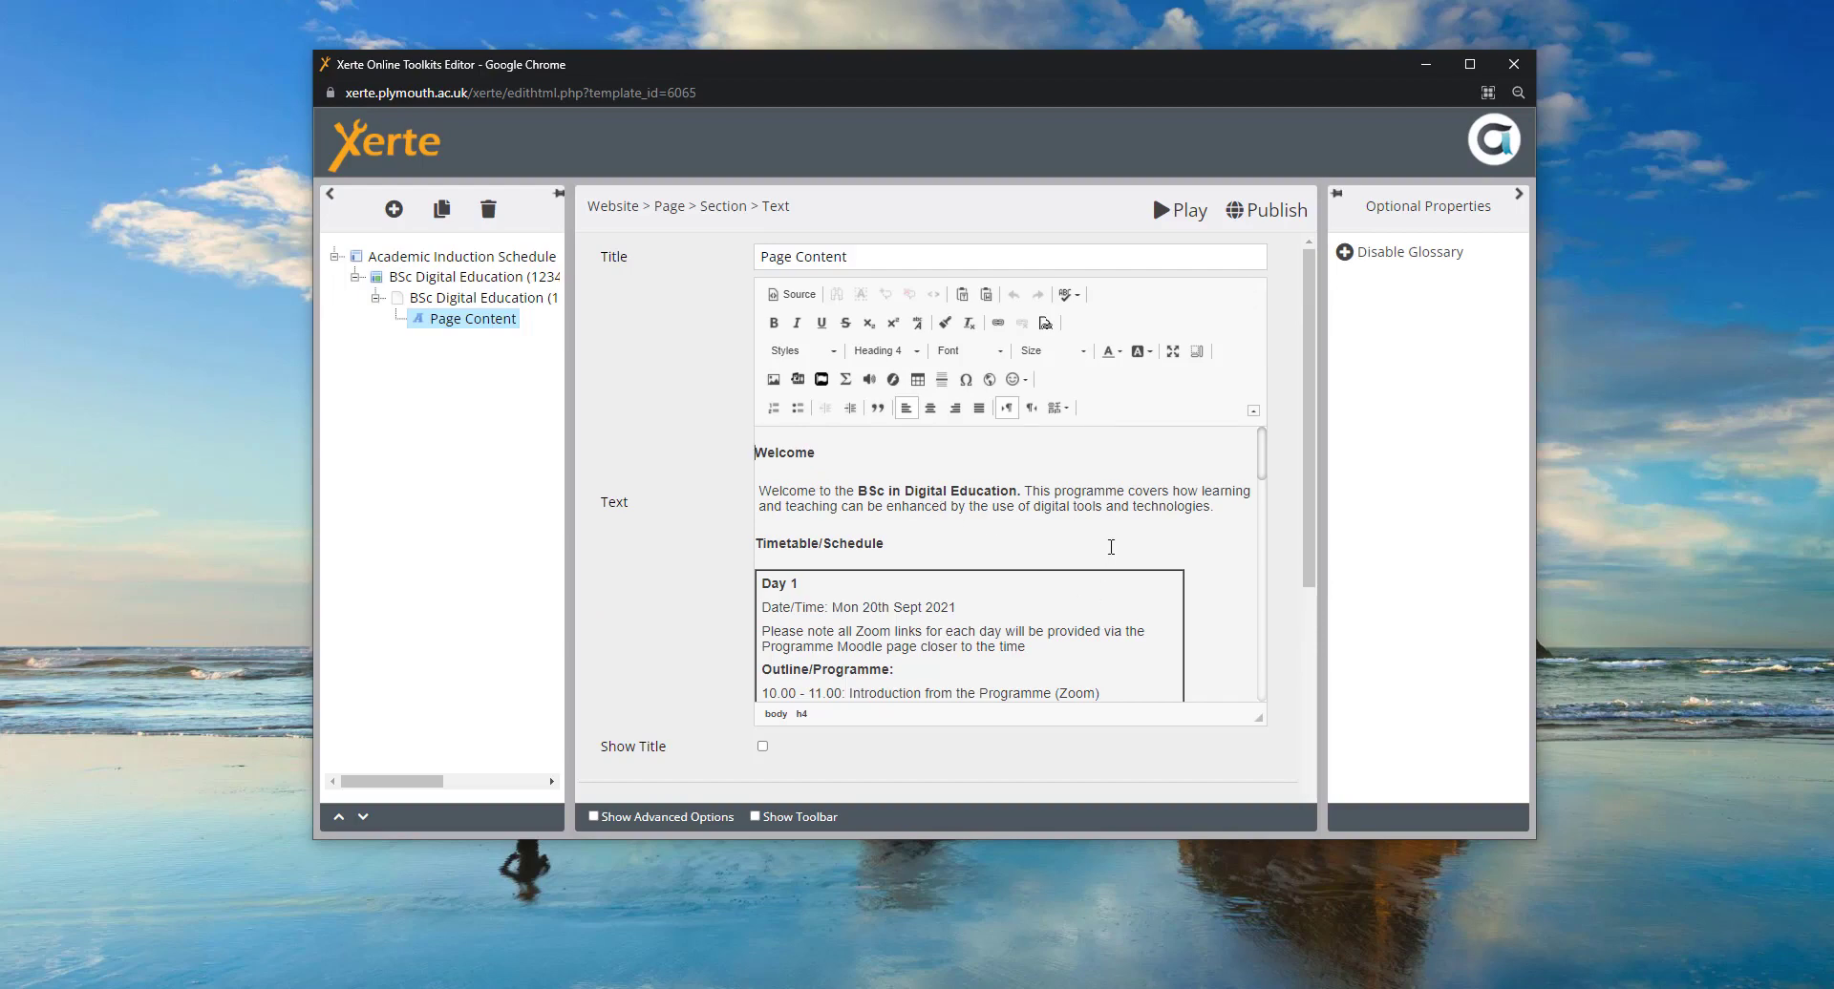
left_click(1253, 411)
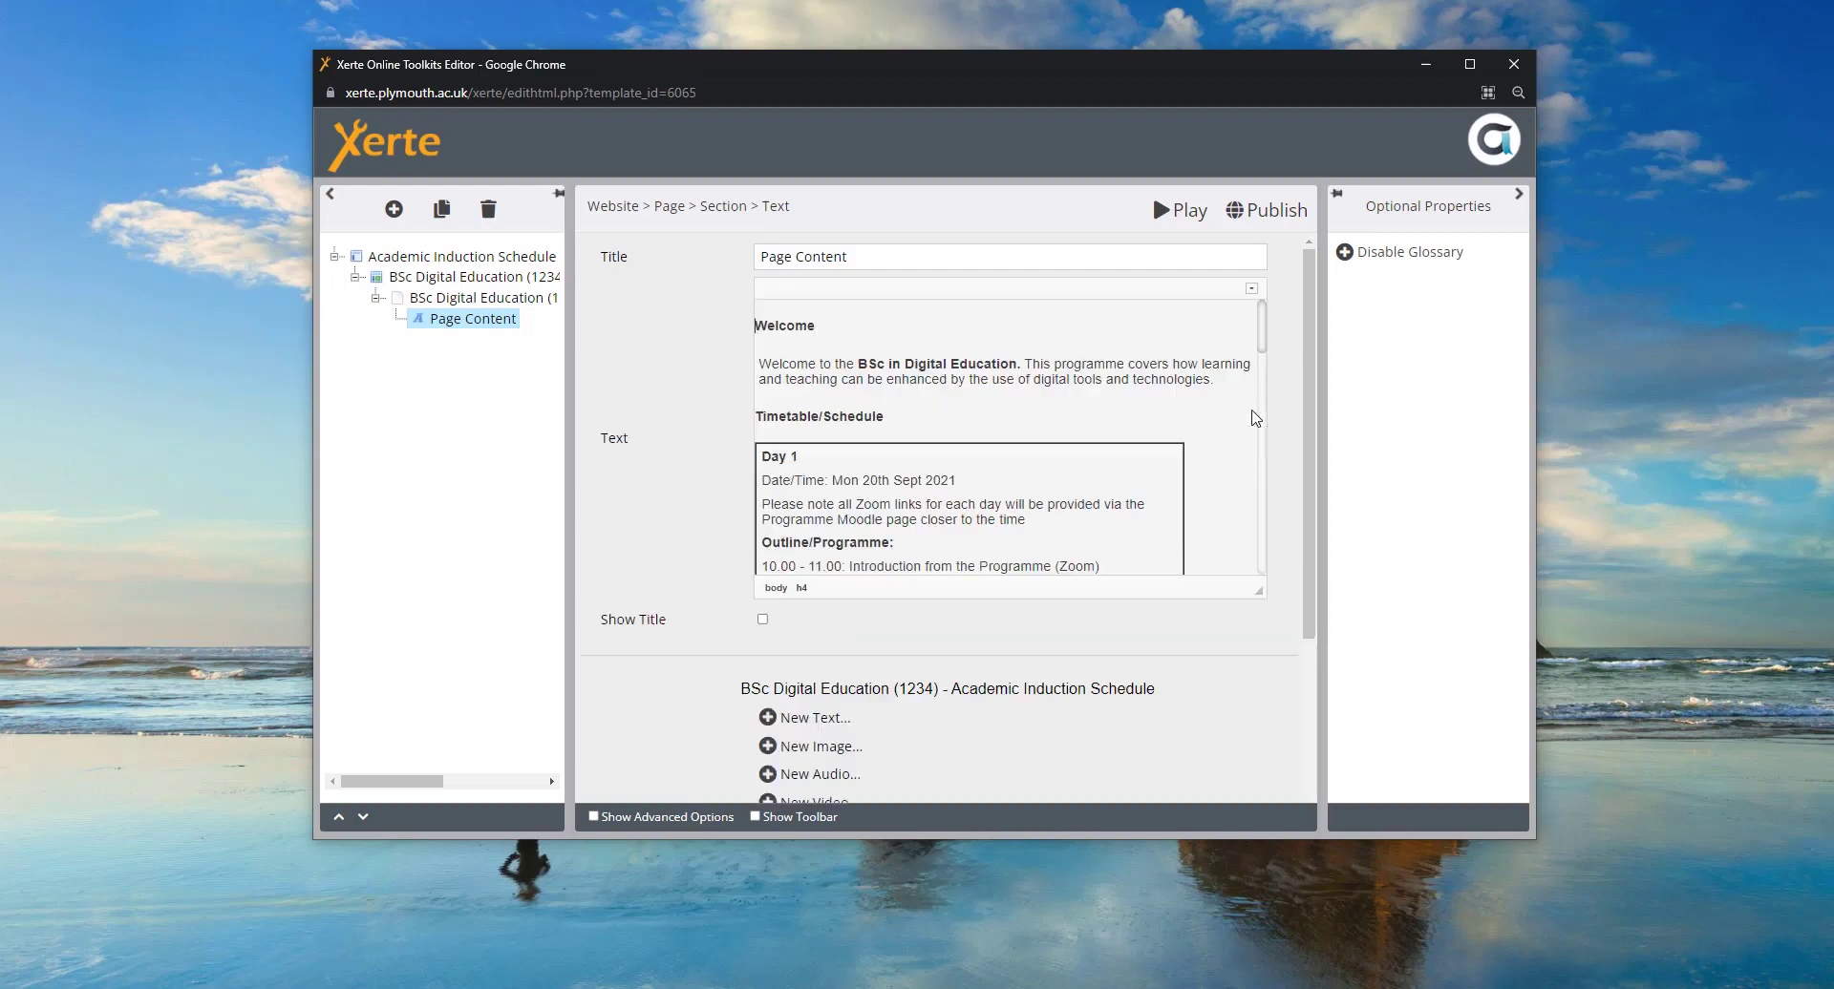
left_click(1252, 290)
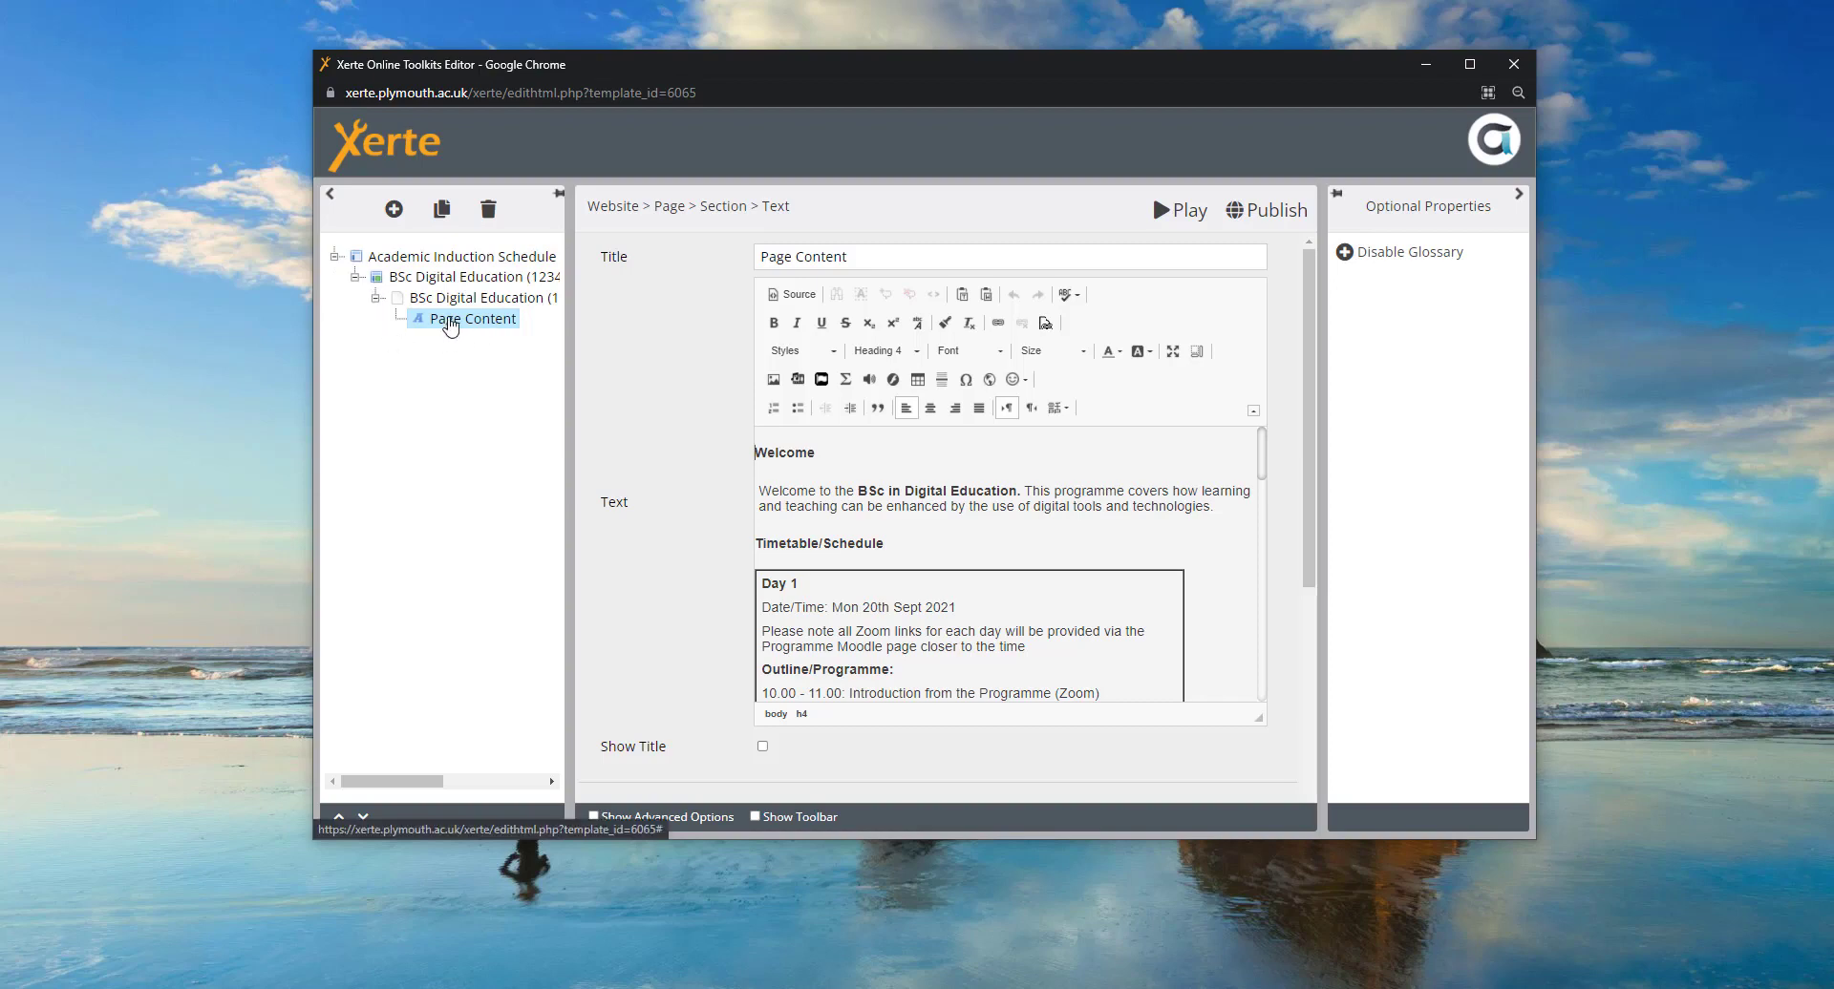
left_click(1253, 411)
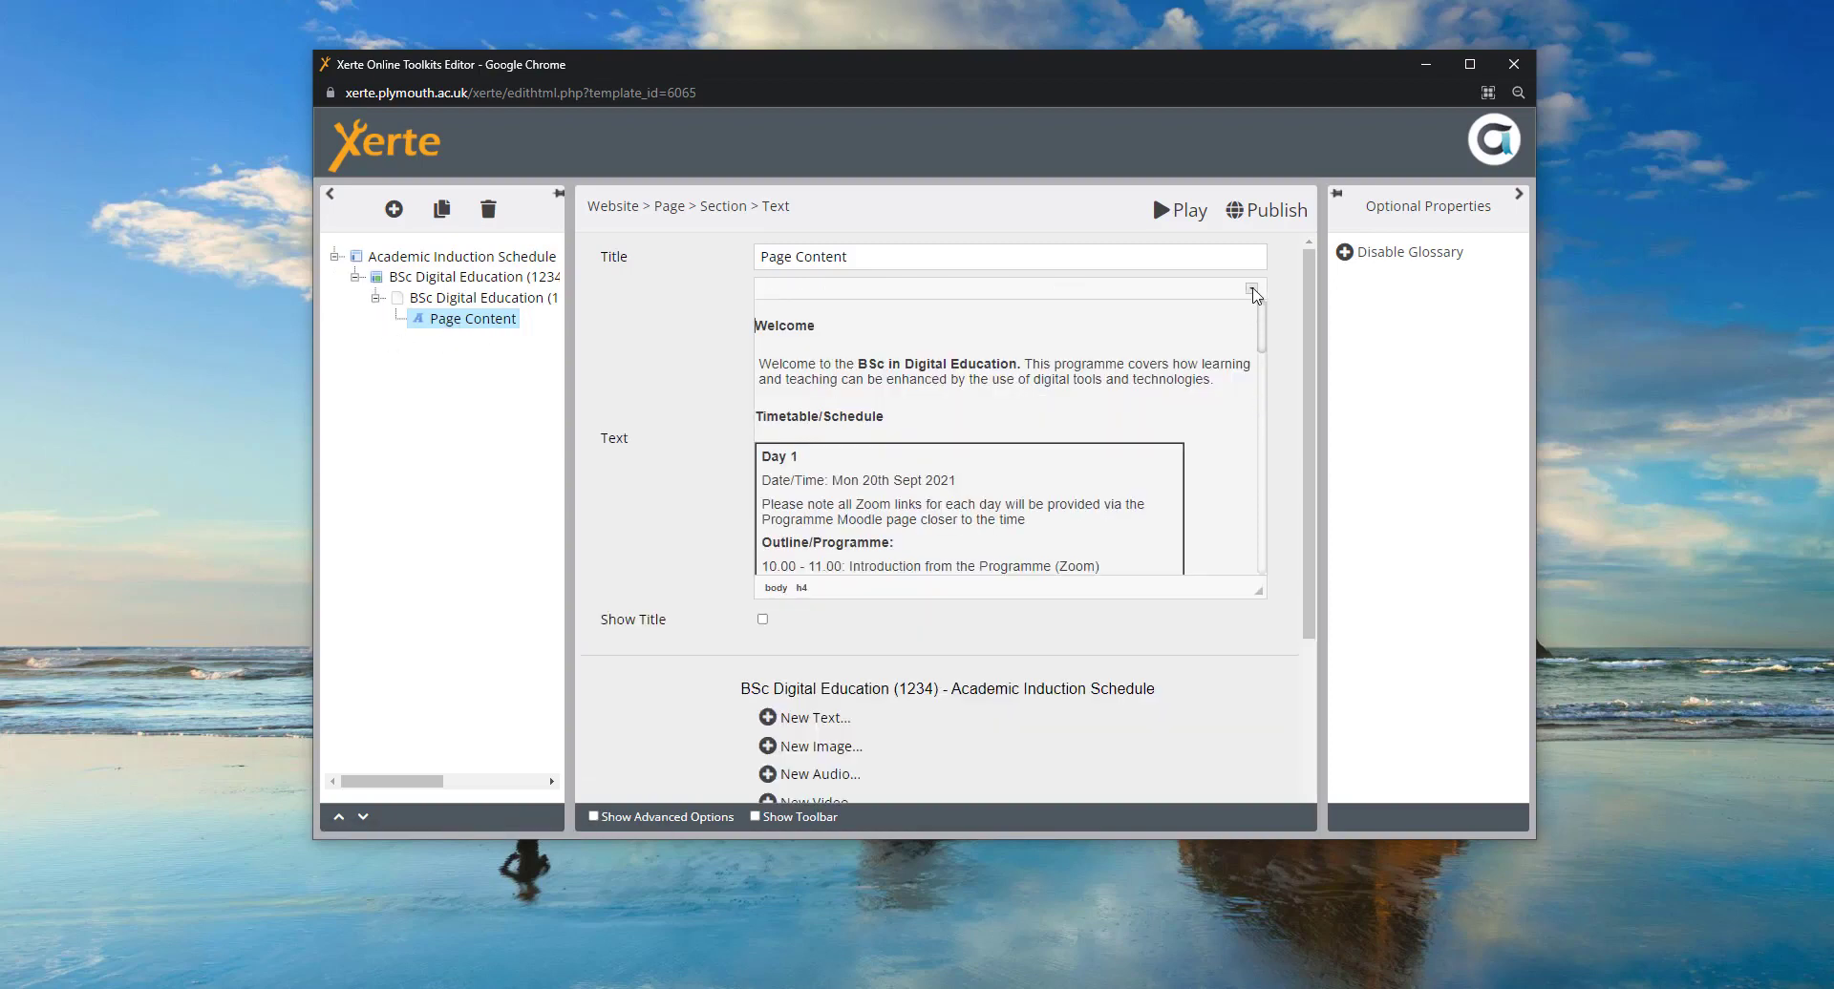
left_click(1252, 291)
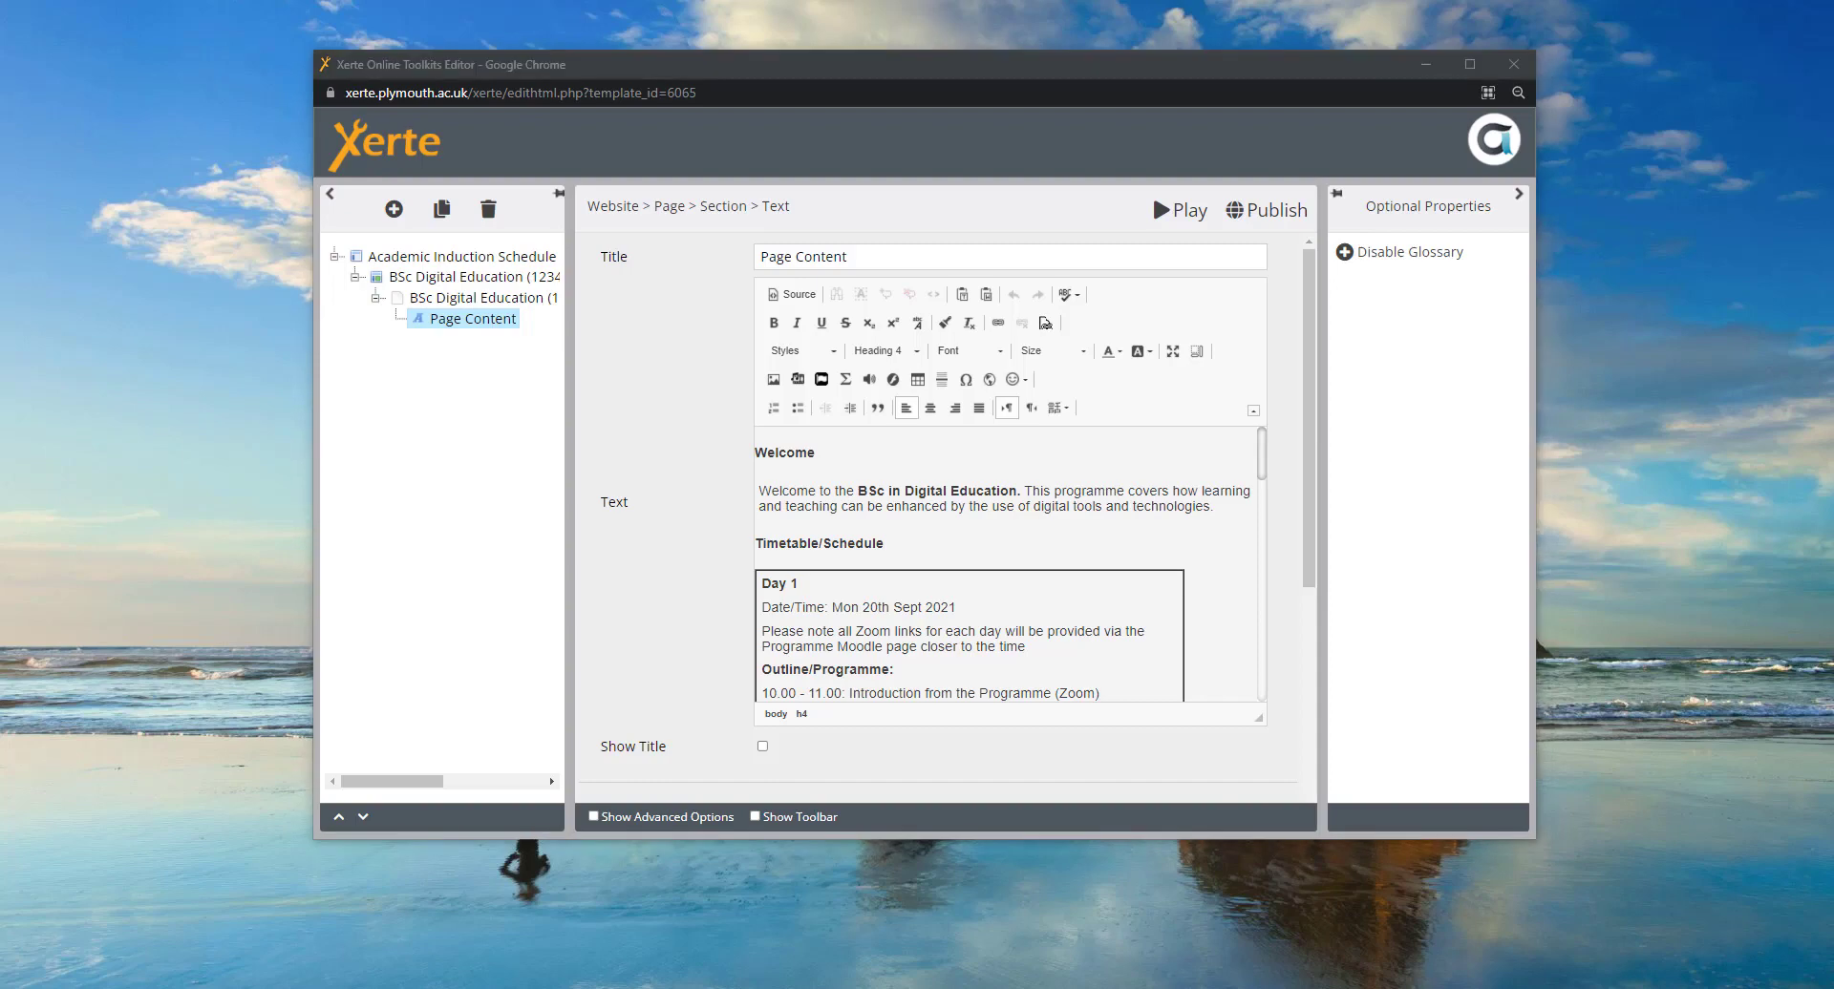
- Paste the placement and blended learning sentence at the end of the Welcome paragraph and select it
left_click(1222, 509)
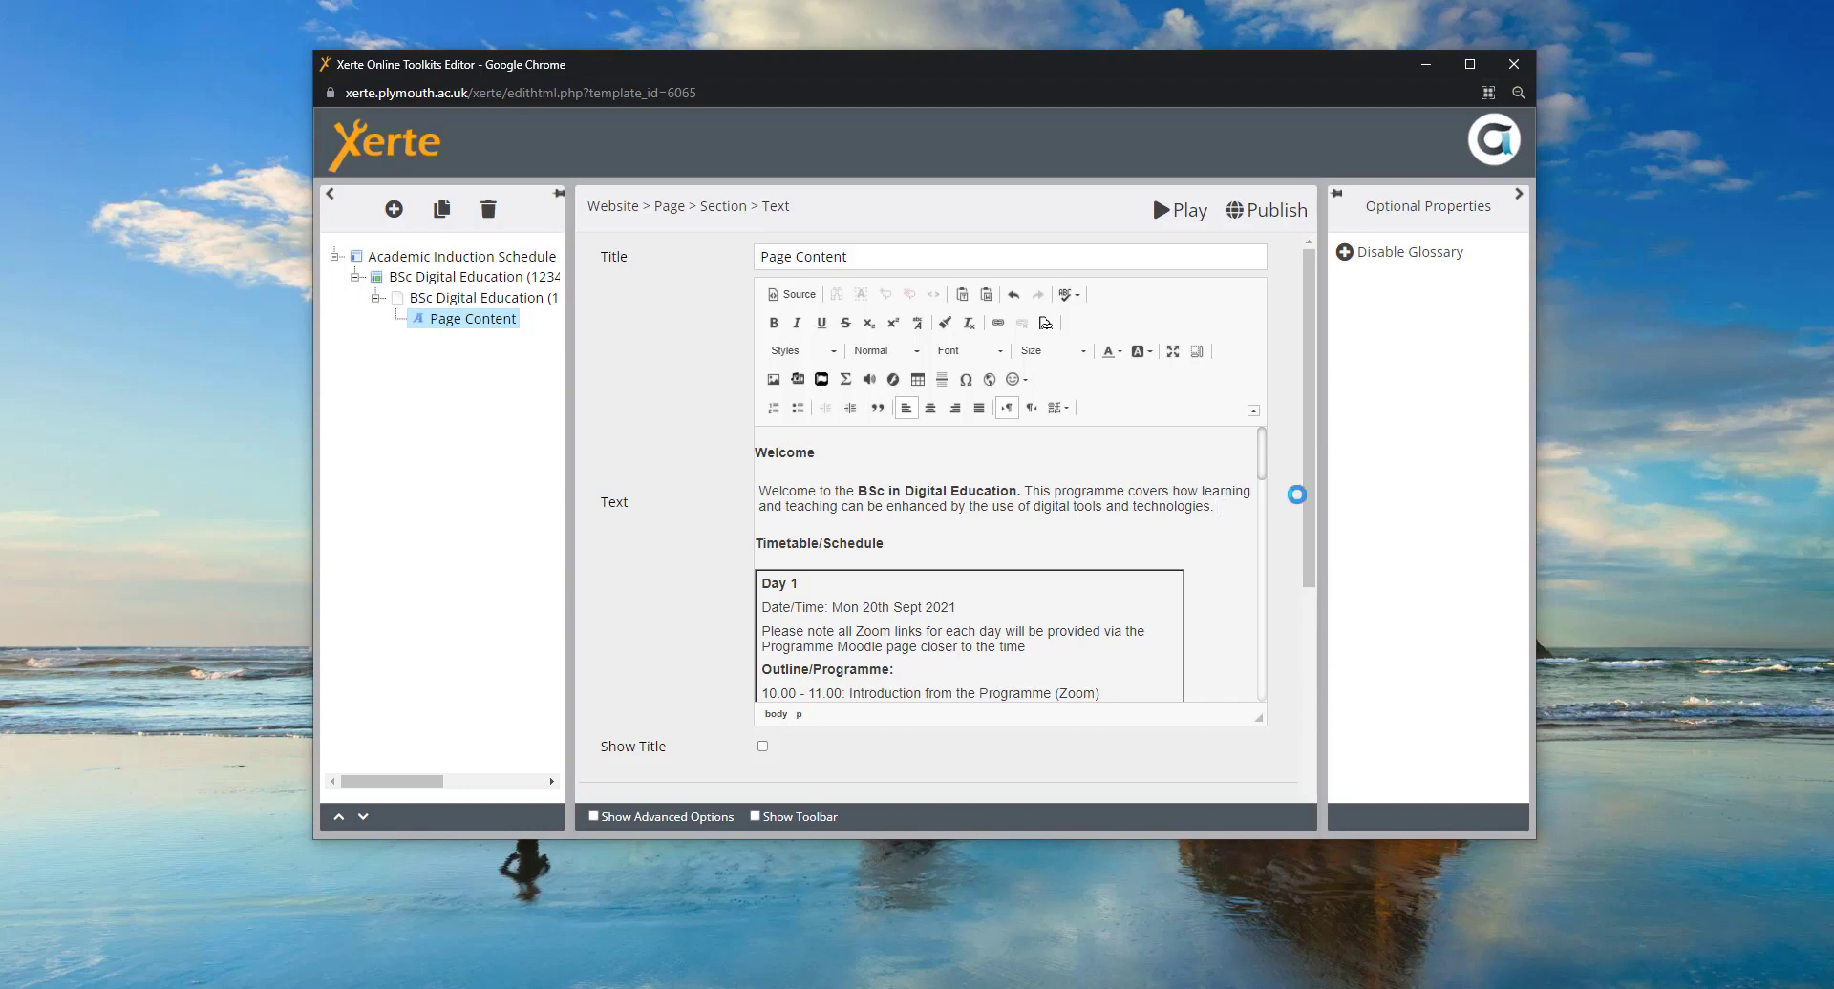
type("There is a significant placement element to this course as well as a range of blended learning approaches to the content and assessment. Find out more during your induction week.")
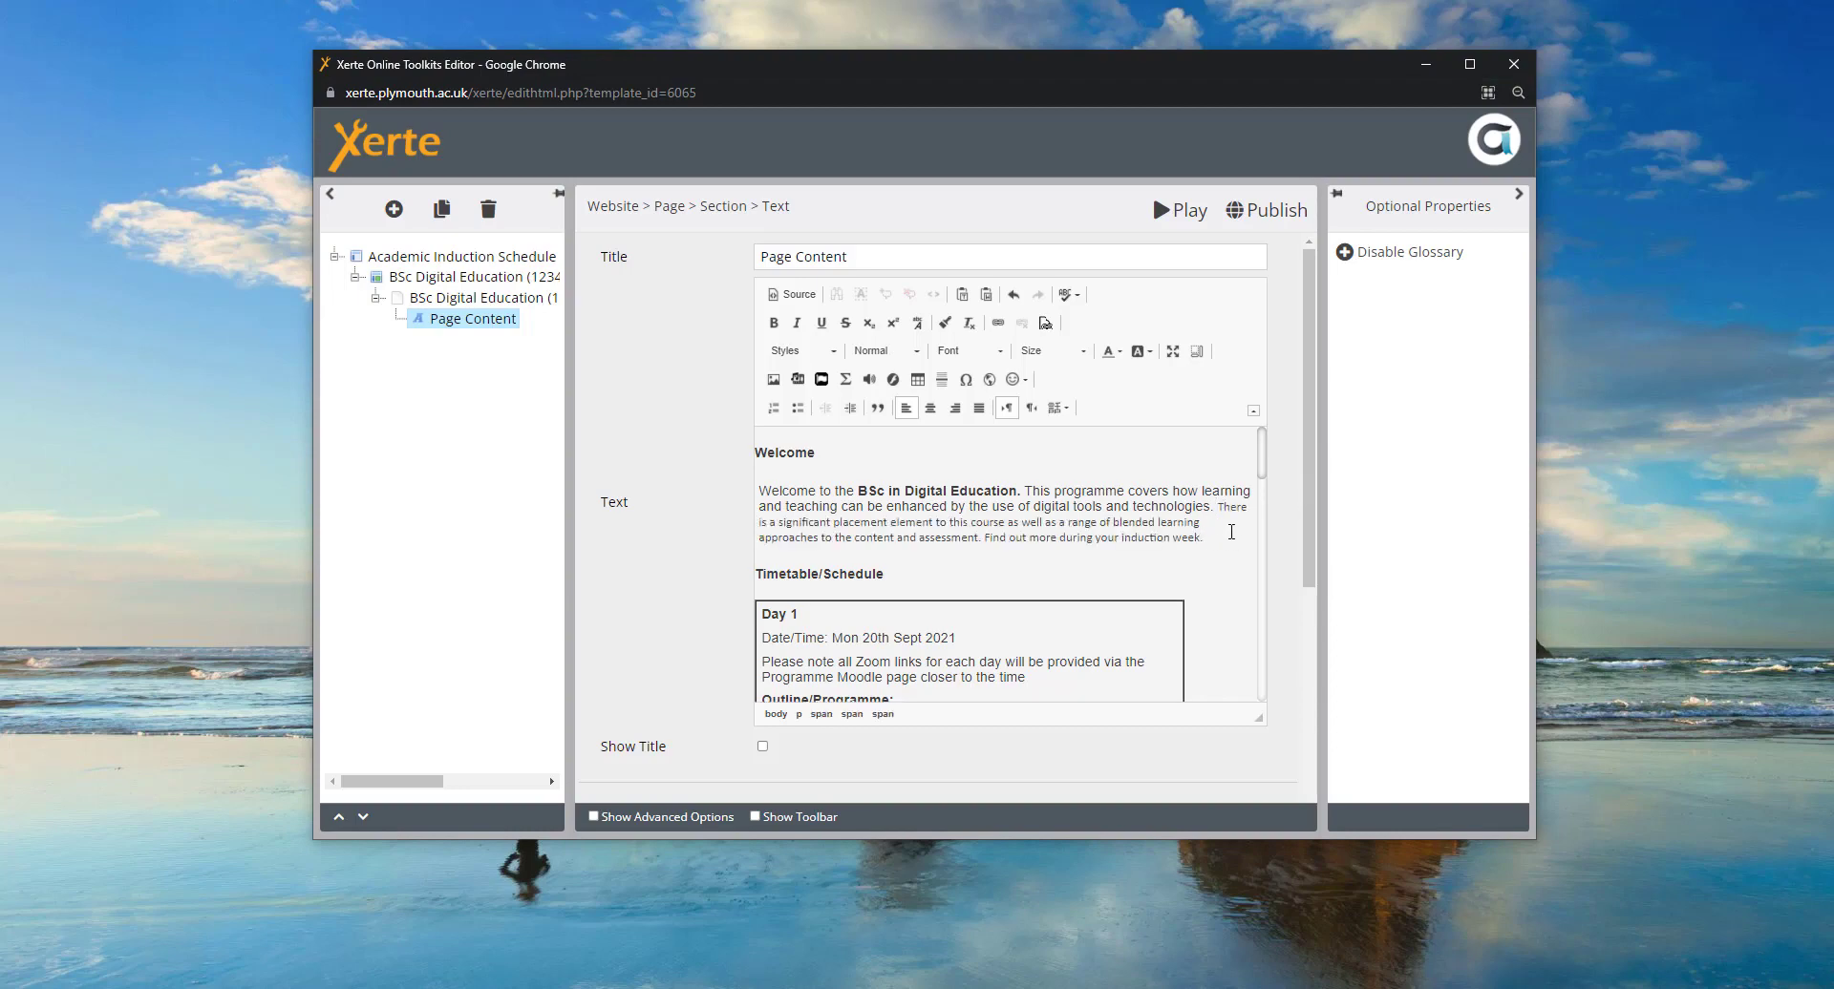
left_click(1218, 506)
type("There")
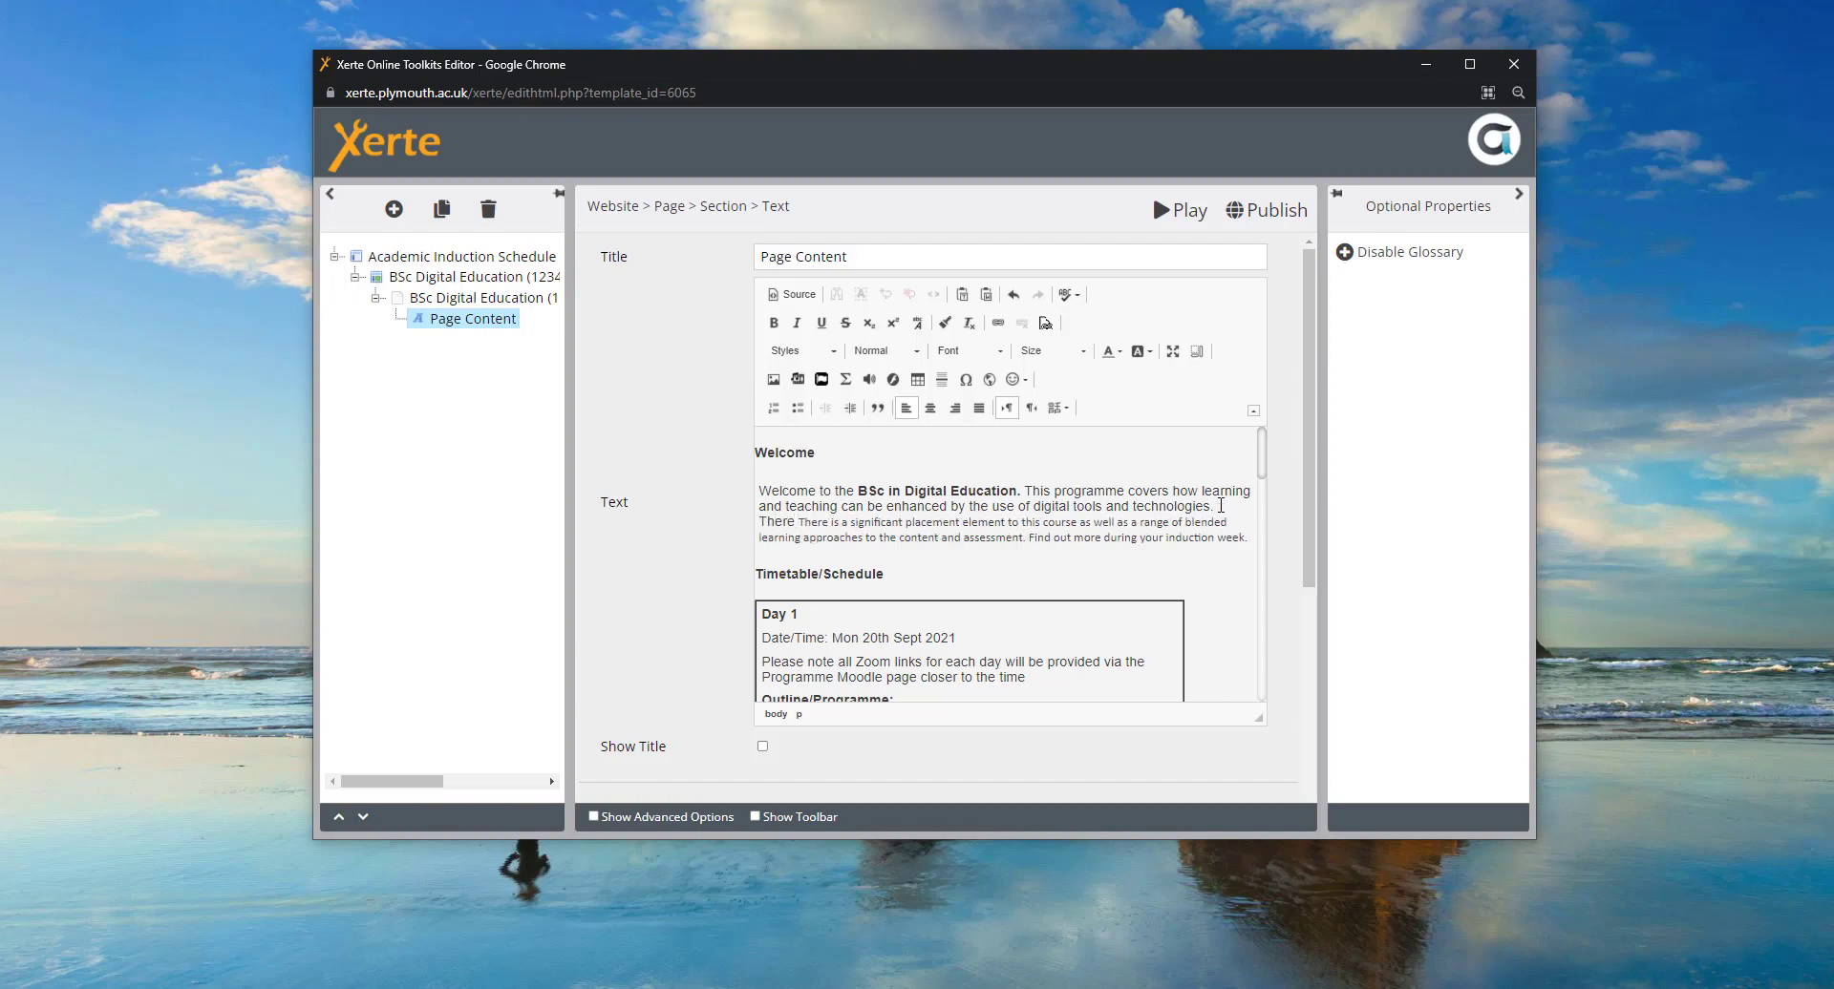
key("BackSpace")
key("BackSpace")
key("BackSpace")
key("BackSpace")
key("BackSpace")
key("BackSpace")
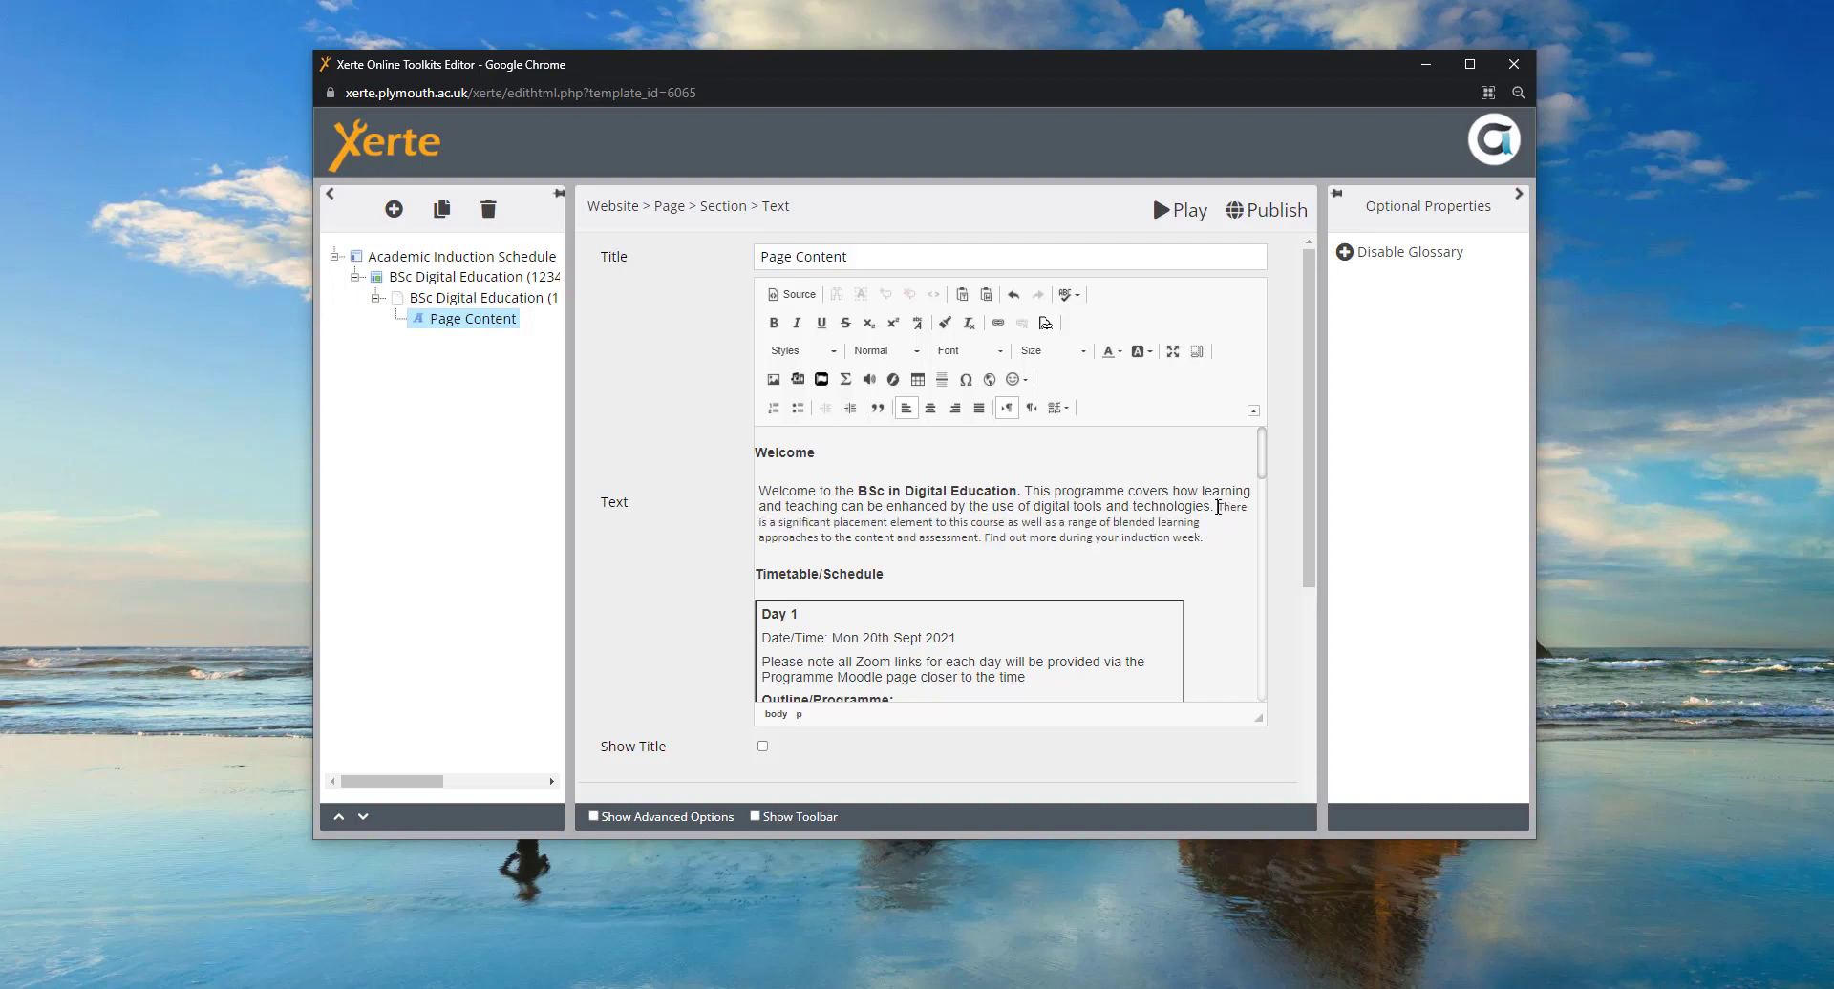
left_click_drag(1217, 508, 1226, 507)
left_click(1222, 507)
left_click_drag(1219, 507, 1224, 541)
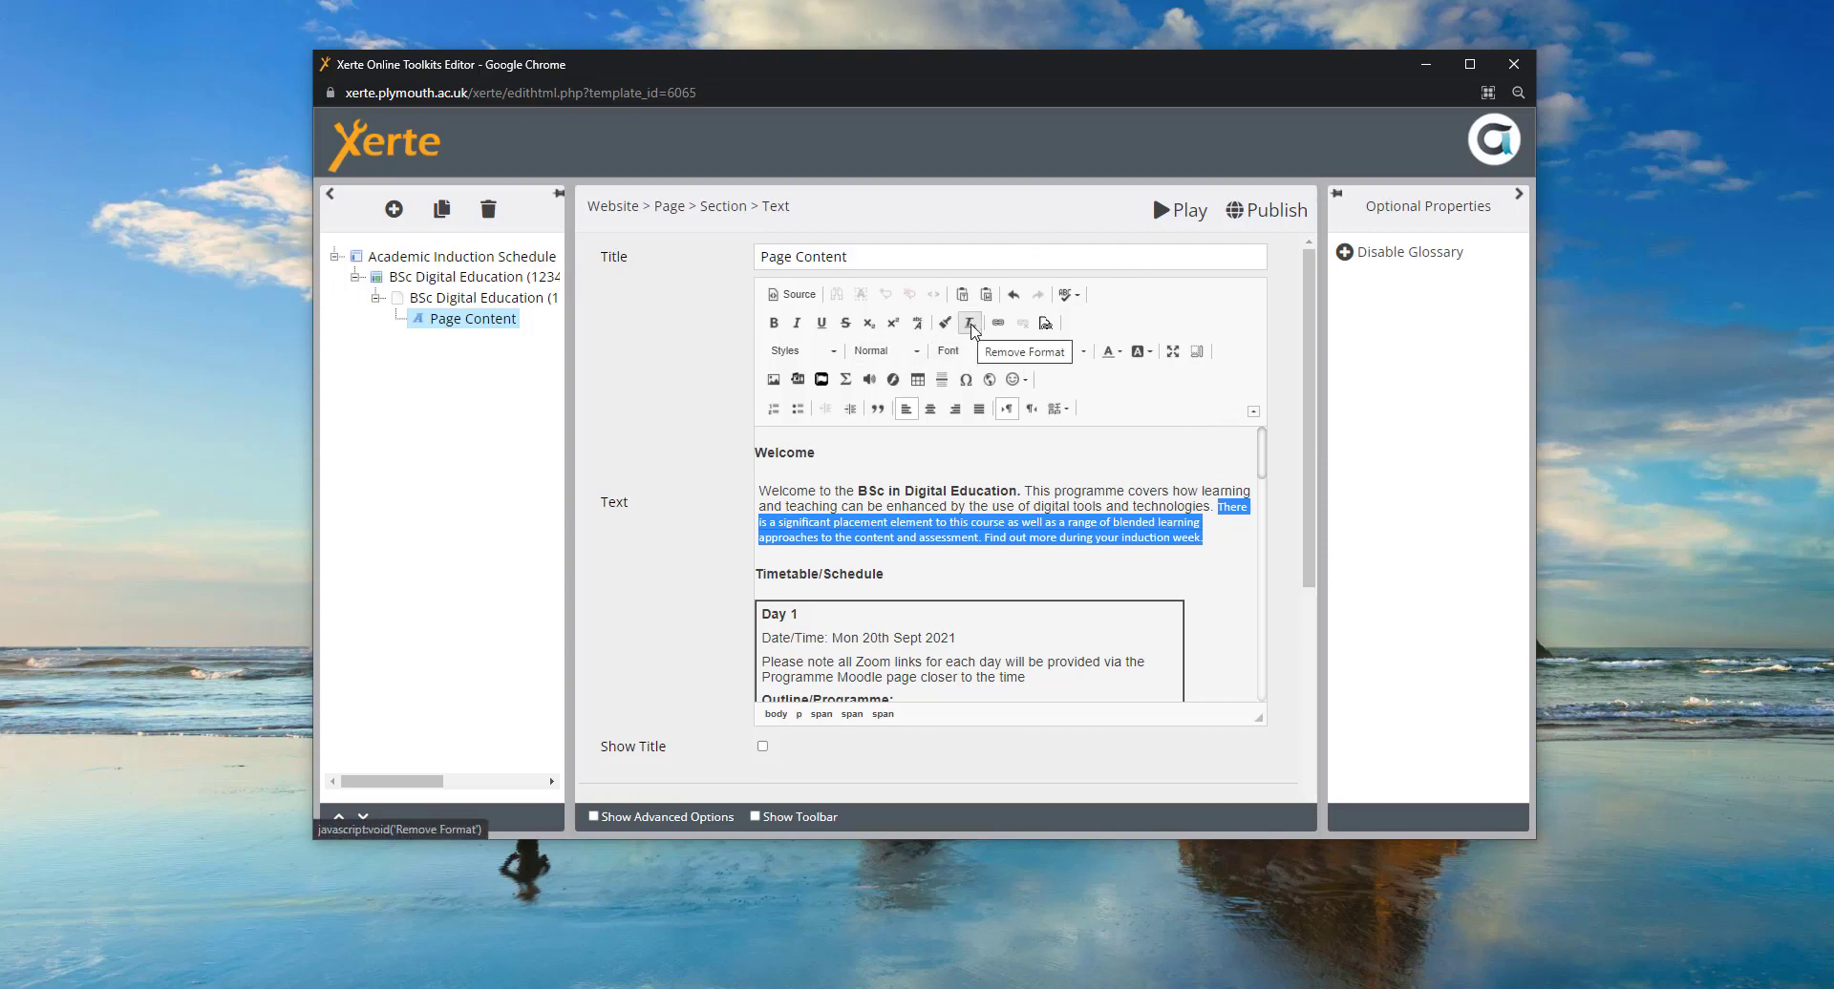
- Remove the smaller formatting from the pasted placement sentence
left_click(971, 324)
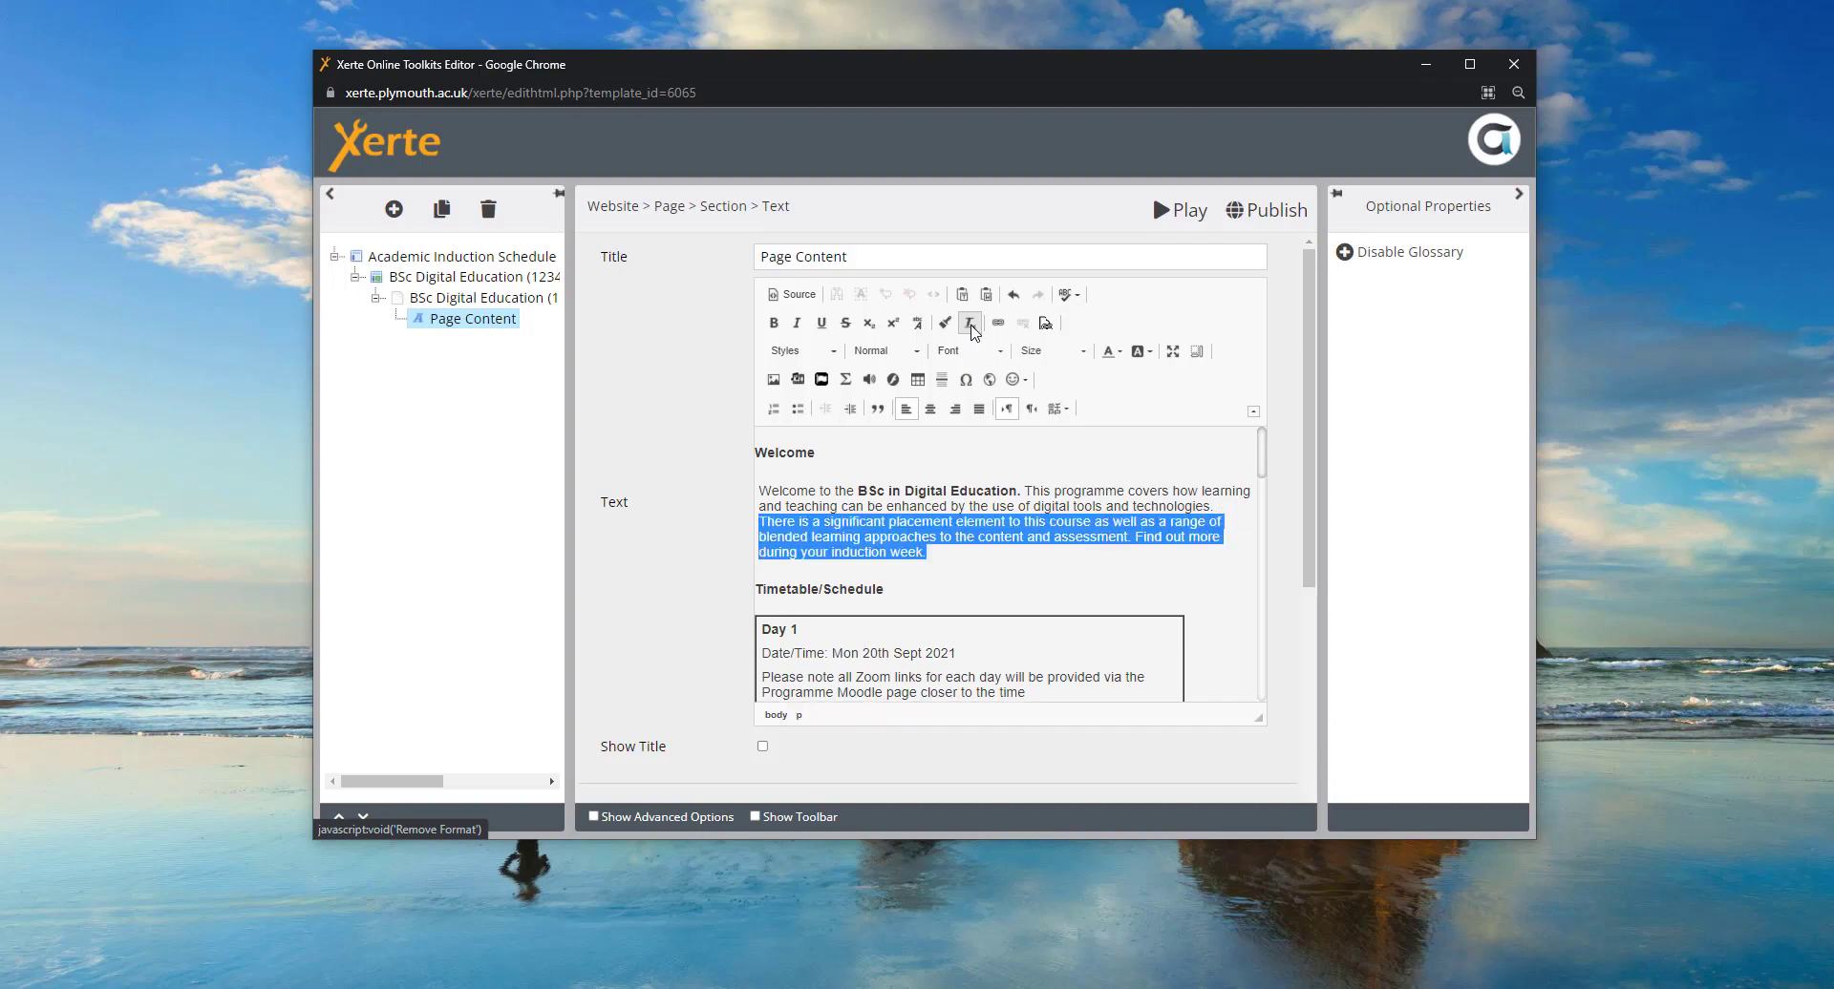
left_click(955, 456)
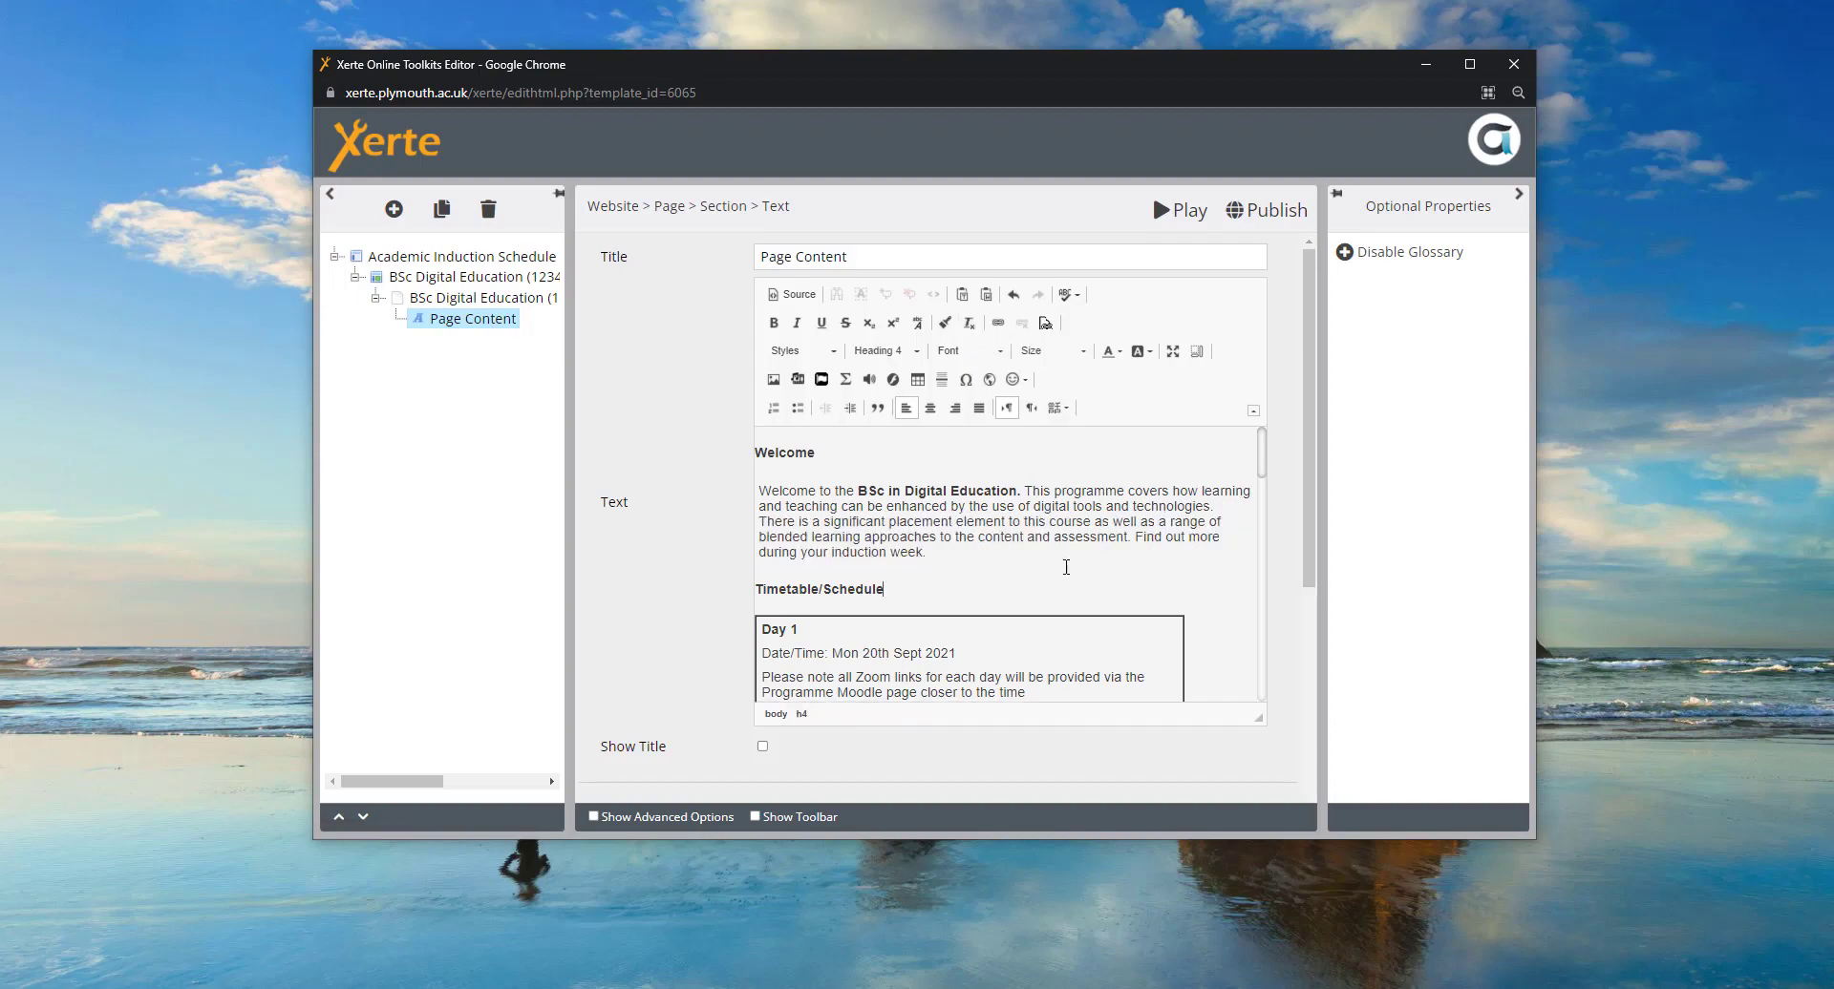
scroll(1098, 568, "down", 1)
scroll(1000, 574, "up", 1)
- Select the Welcome text and check the Font list without changing the font
left_click_drag(958, 555, 915, 455)
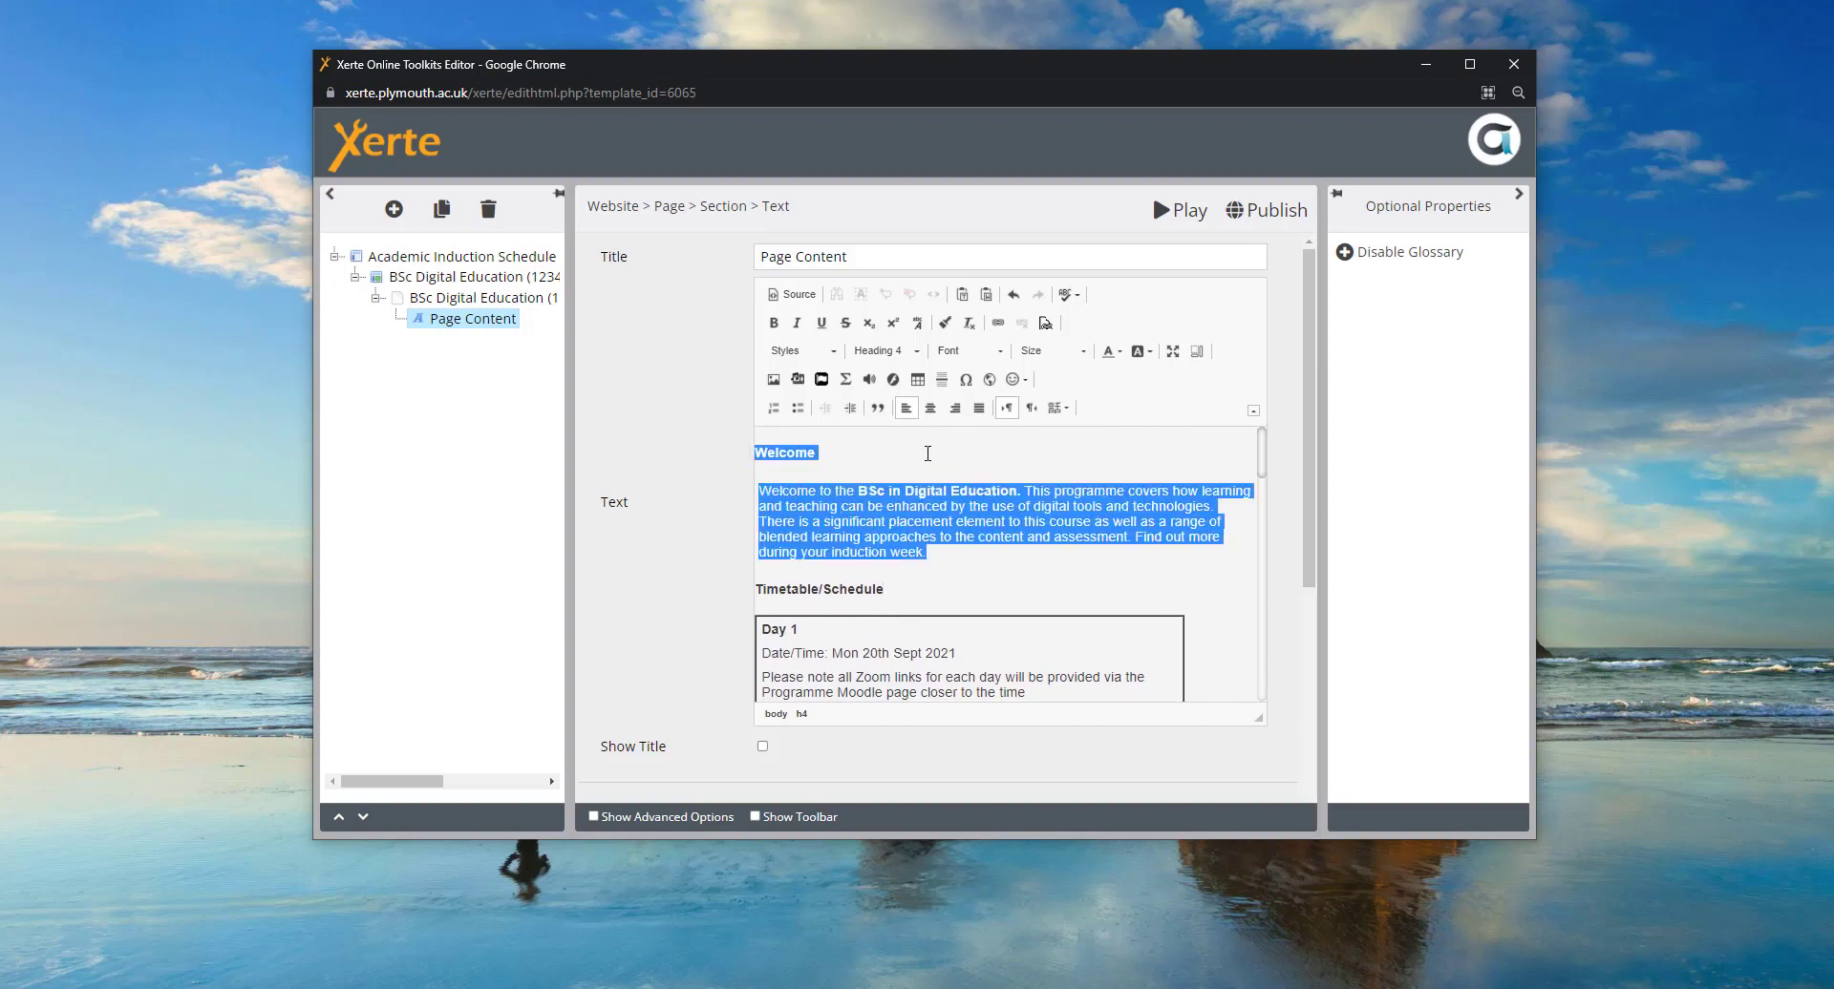
left_click(1002, 355)
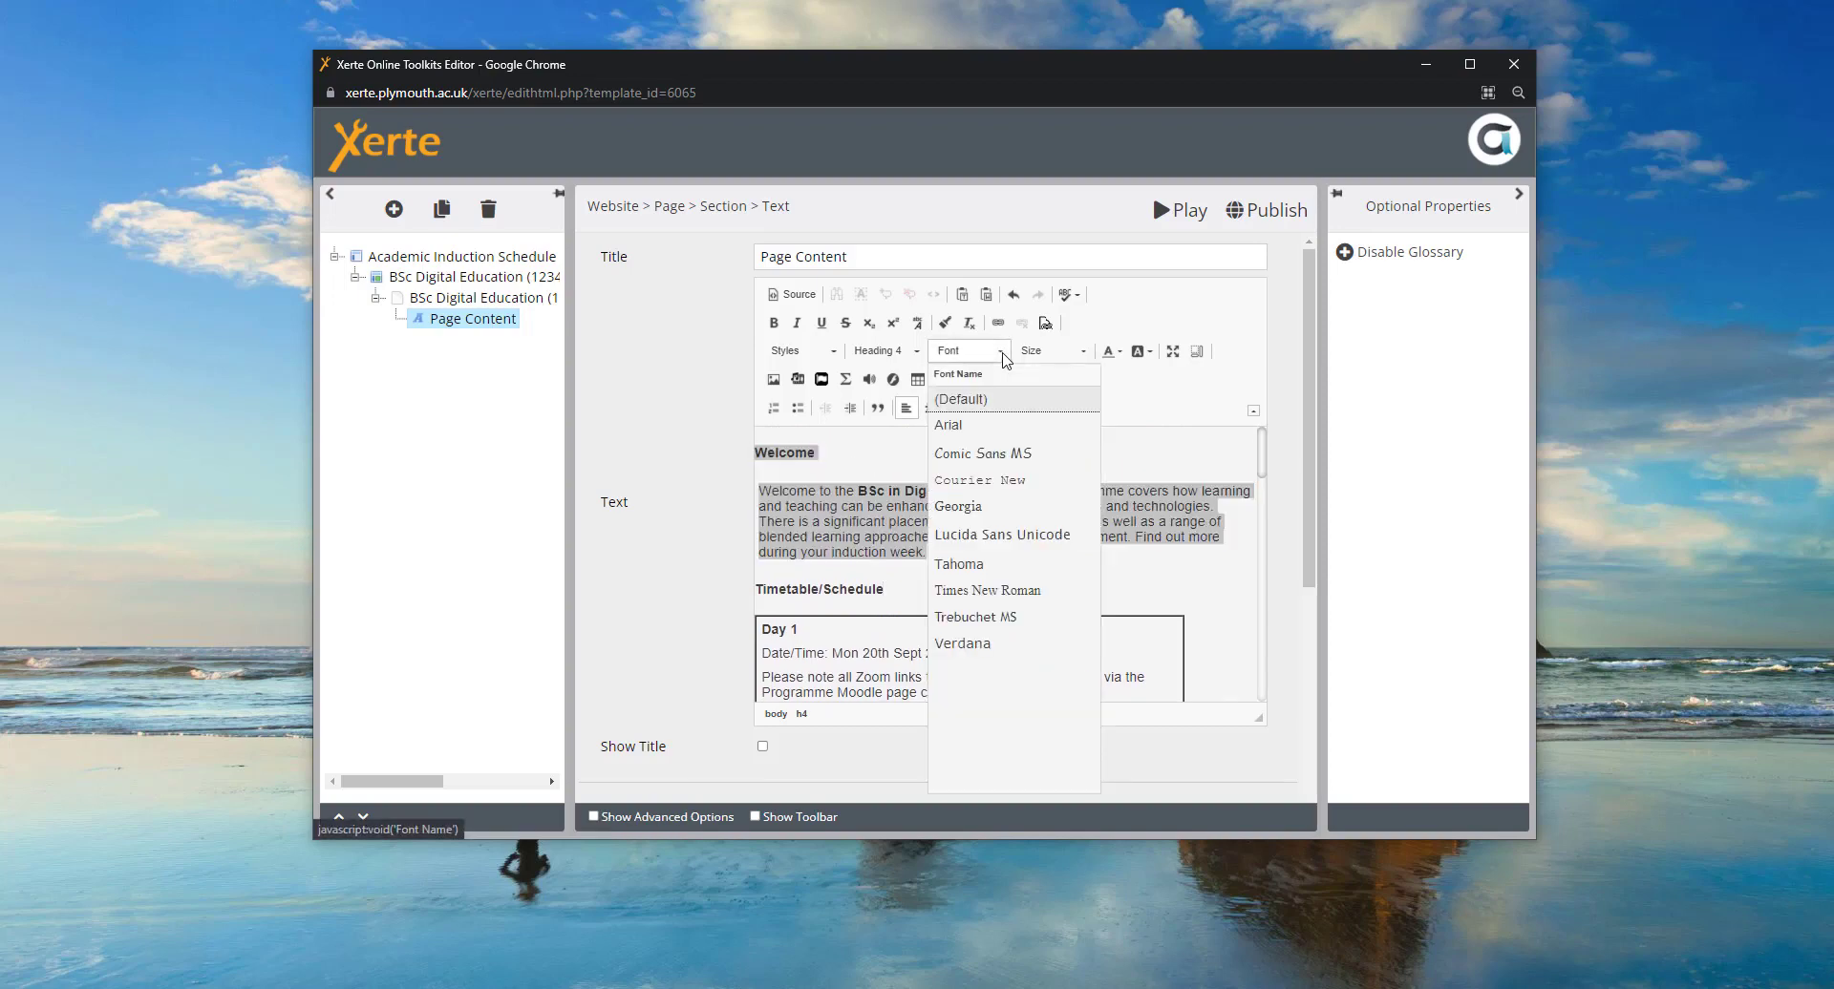
left_click(1003, 355)
left_click(955, 556)
left_click(1542, 401)
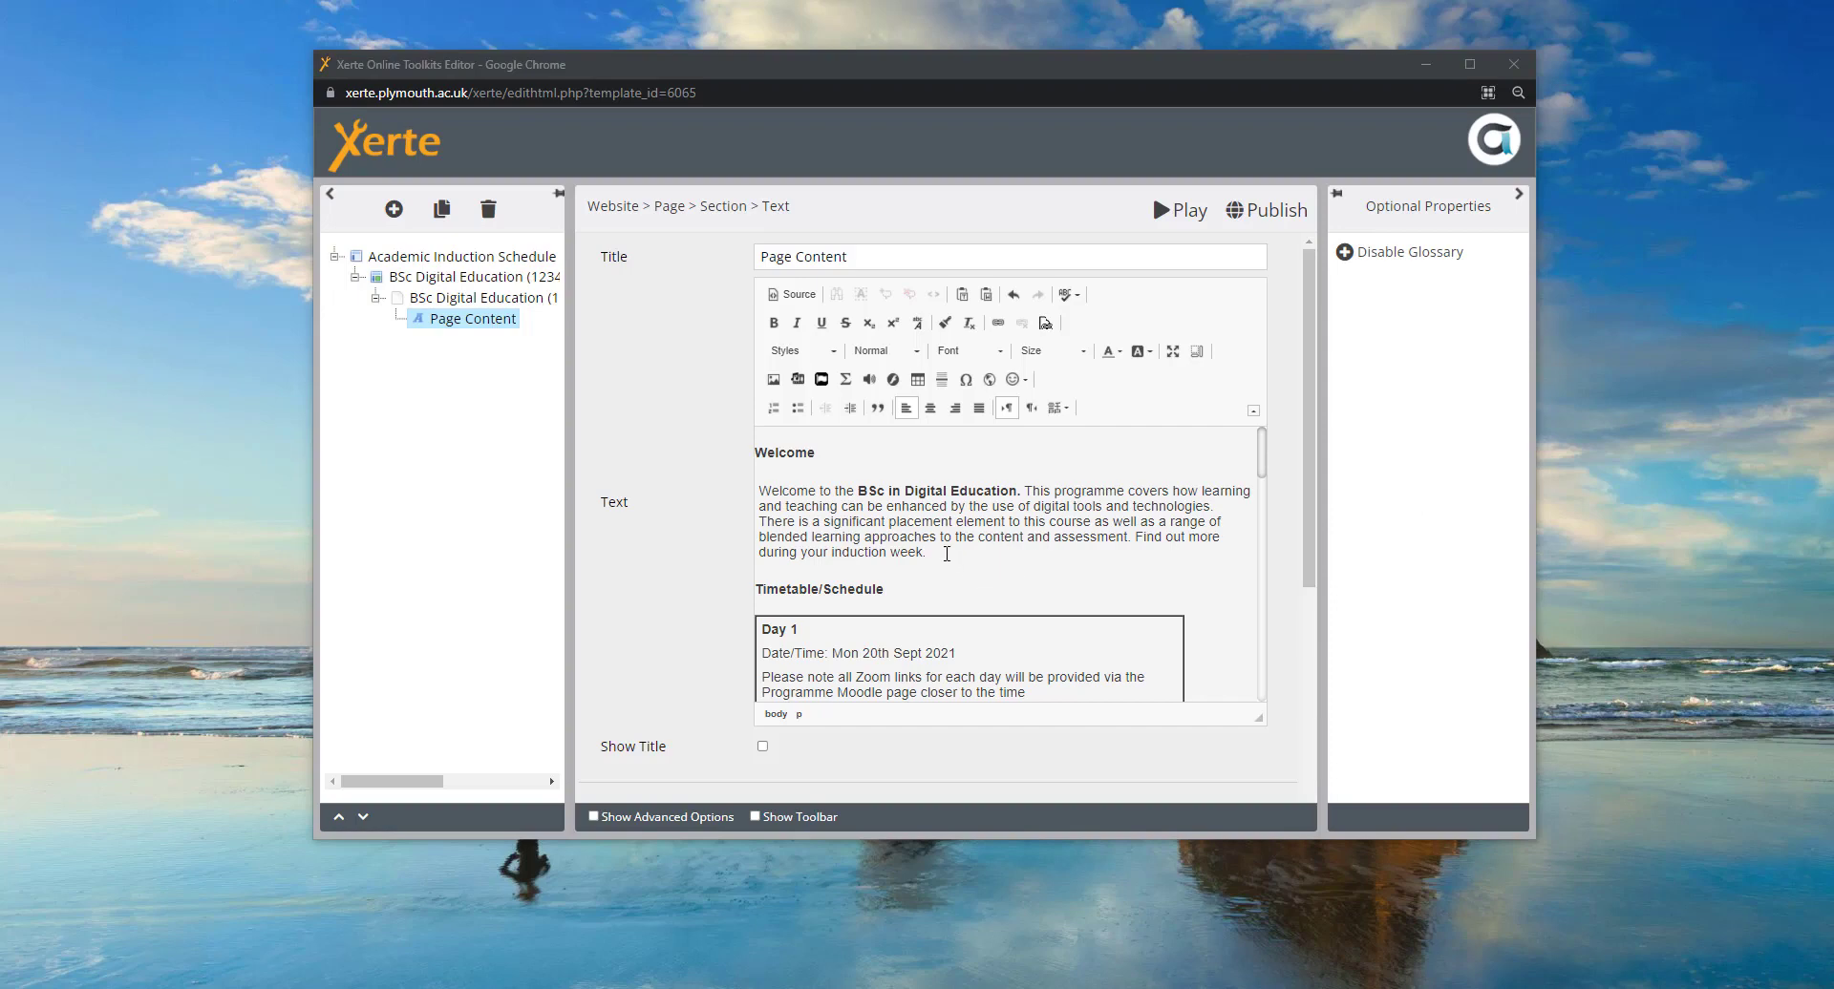
left_click(949, 555)
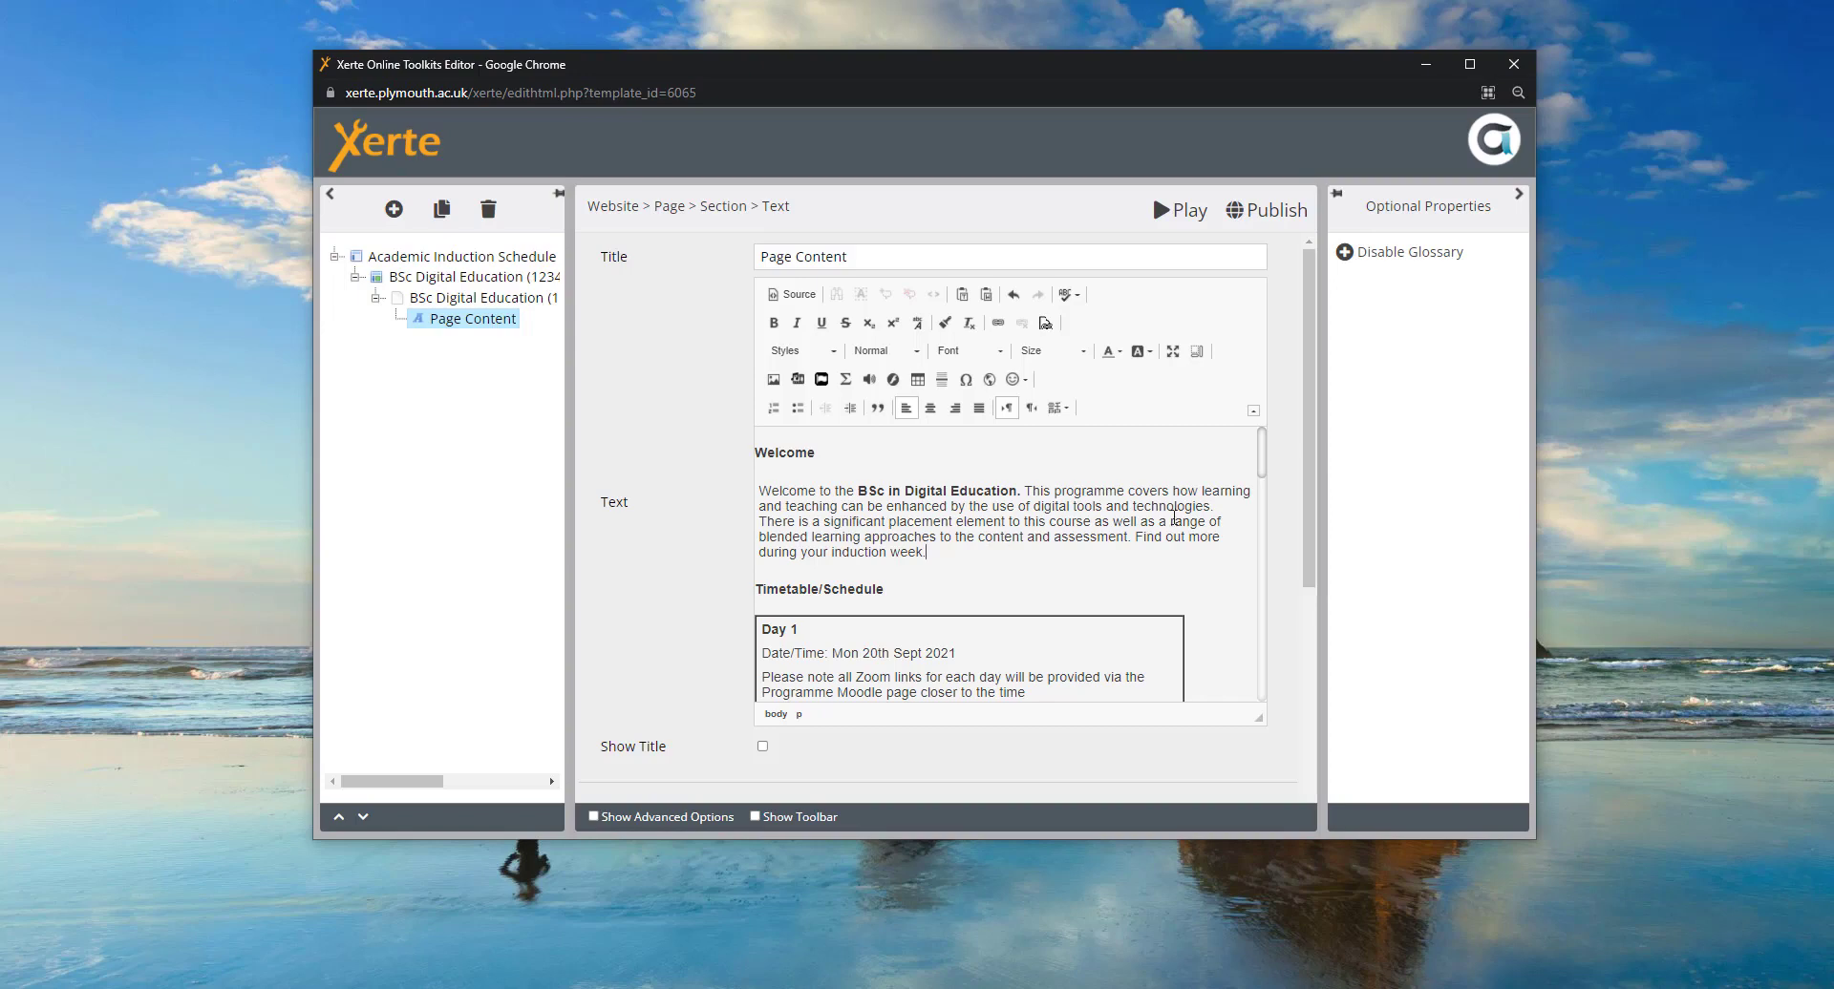
- Change the Day 1 date to Mon 21st Sept 2022
left_click_drag(1262, 459, 1269, 495)
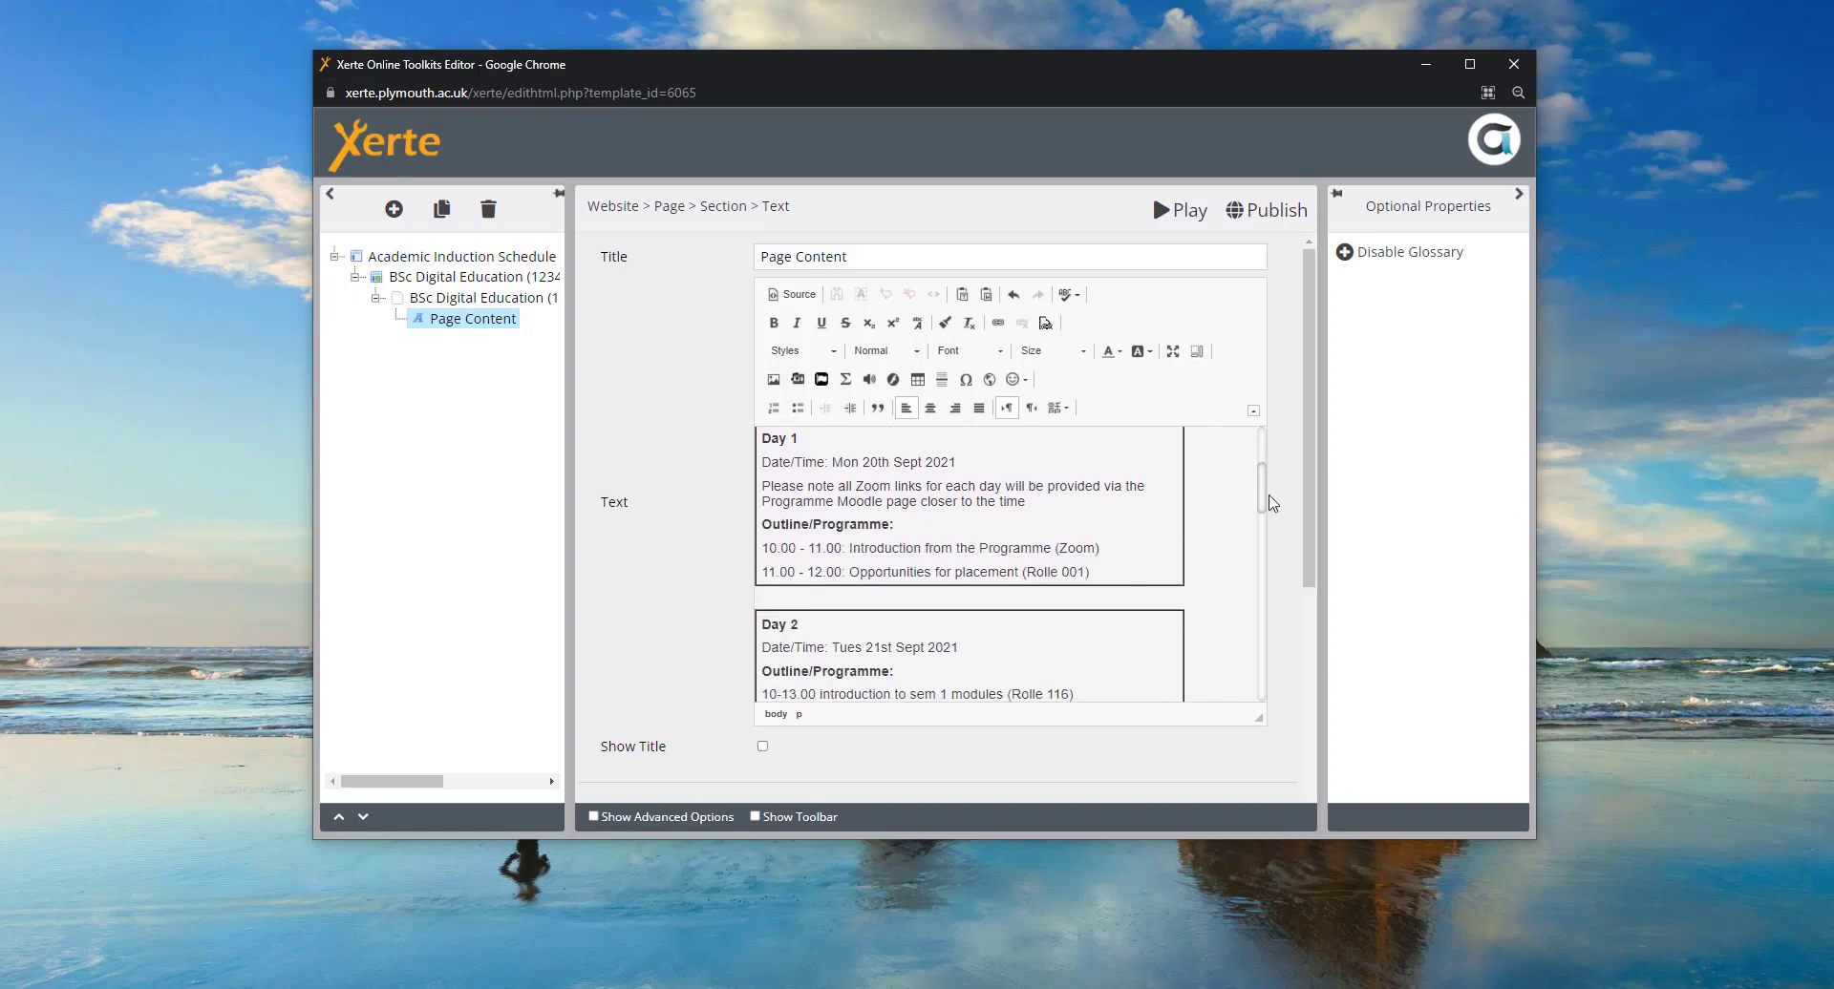
left_click(960, 468)
key("BackSpace")
key("BackSpace")
key("BackSpace")
key("BackSpace")
type("1st")
- Set the placement session to 14.00 - 16.00 in room Rolle 116
key("BackSpace")
key("BackSpace")
key("BackSpace")
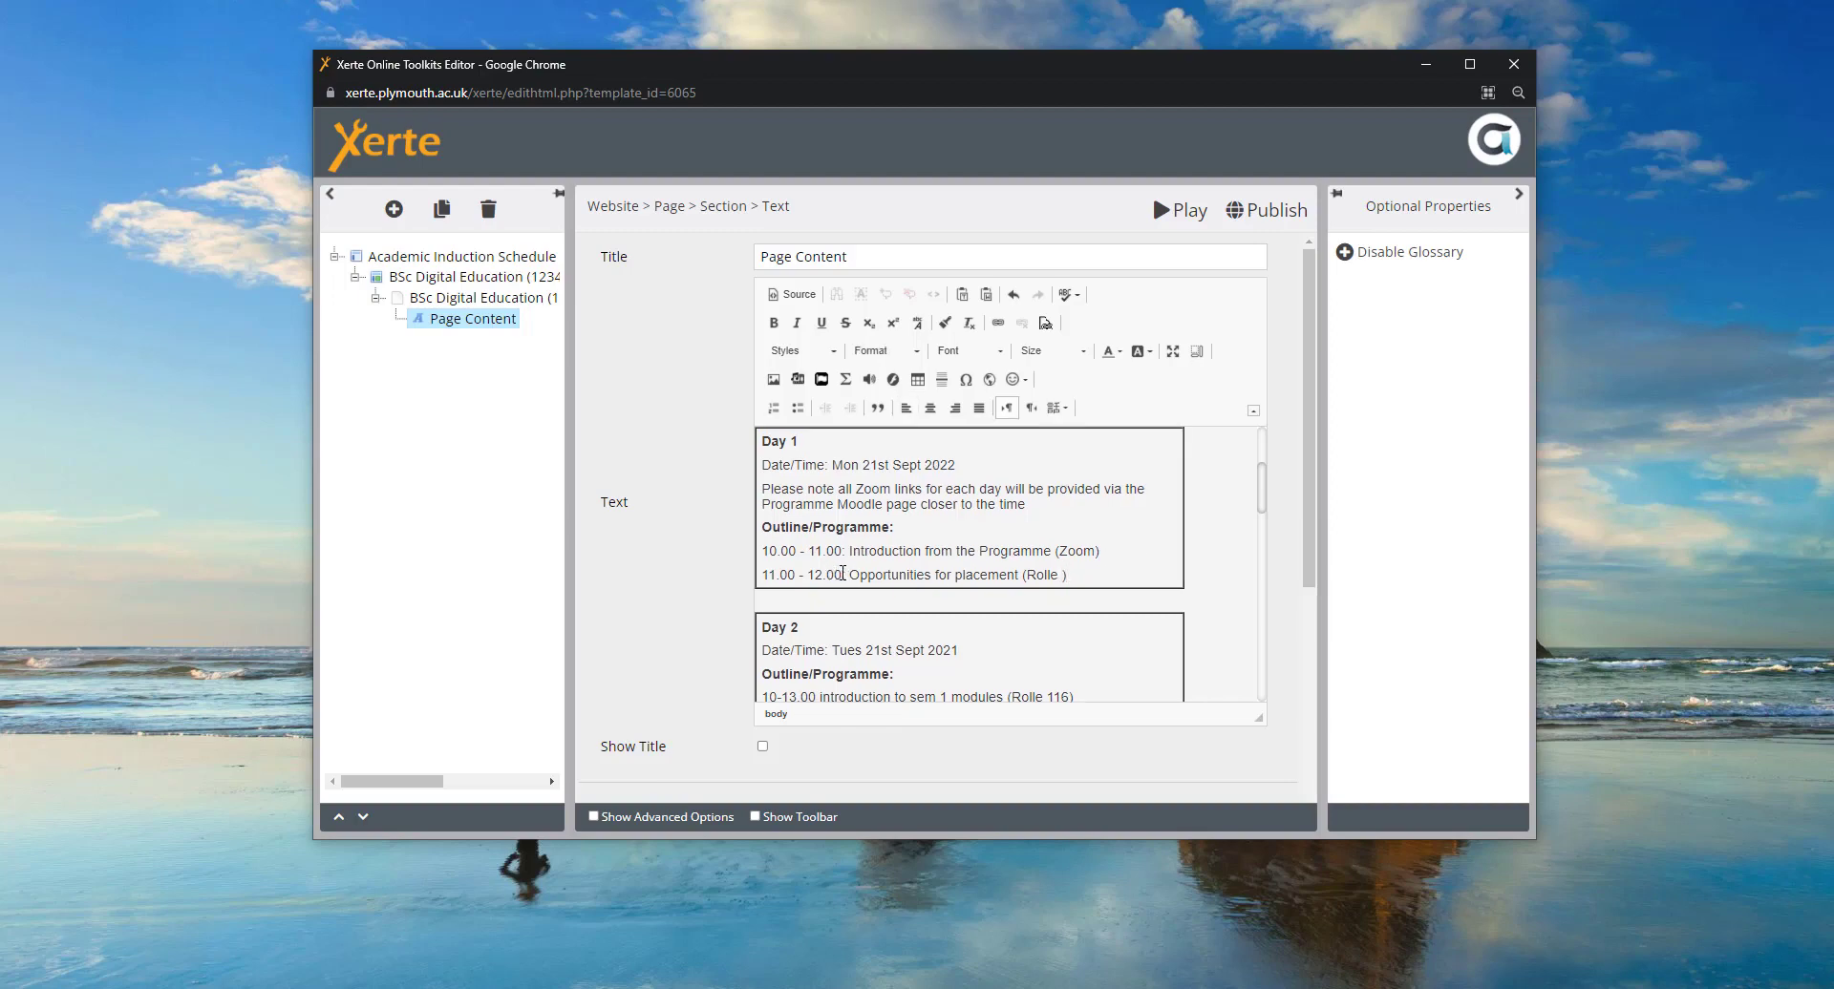
left_click_drag(842, 573, 761, 577)
key("End")
type("116")
left_click(838, 570)
key("BackSpace")
key("BackSpace")
key("BackSpace")
key("BackSpace")
key("BackSpace")
key("BackSpace")
key("BackSpace")
key("BackSpace")
key("BackSpace")
key("BackSpace")
key("BackSpace")
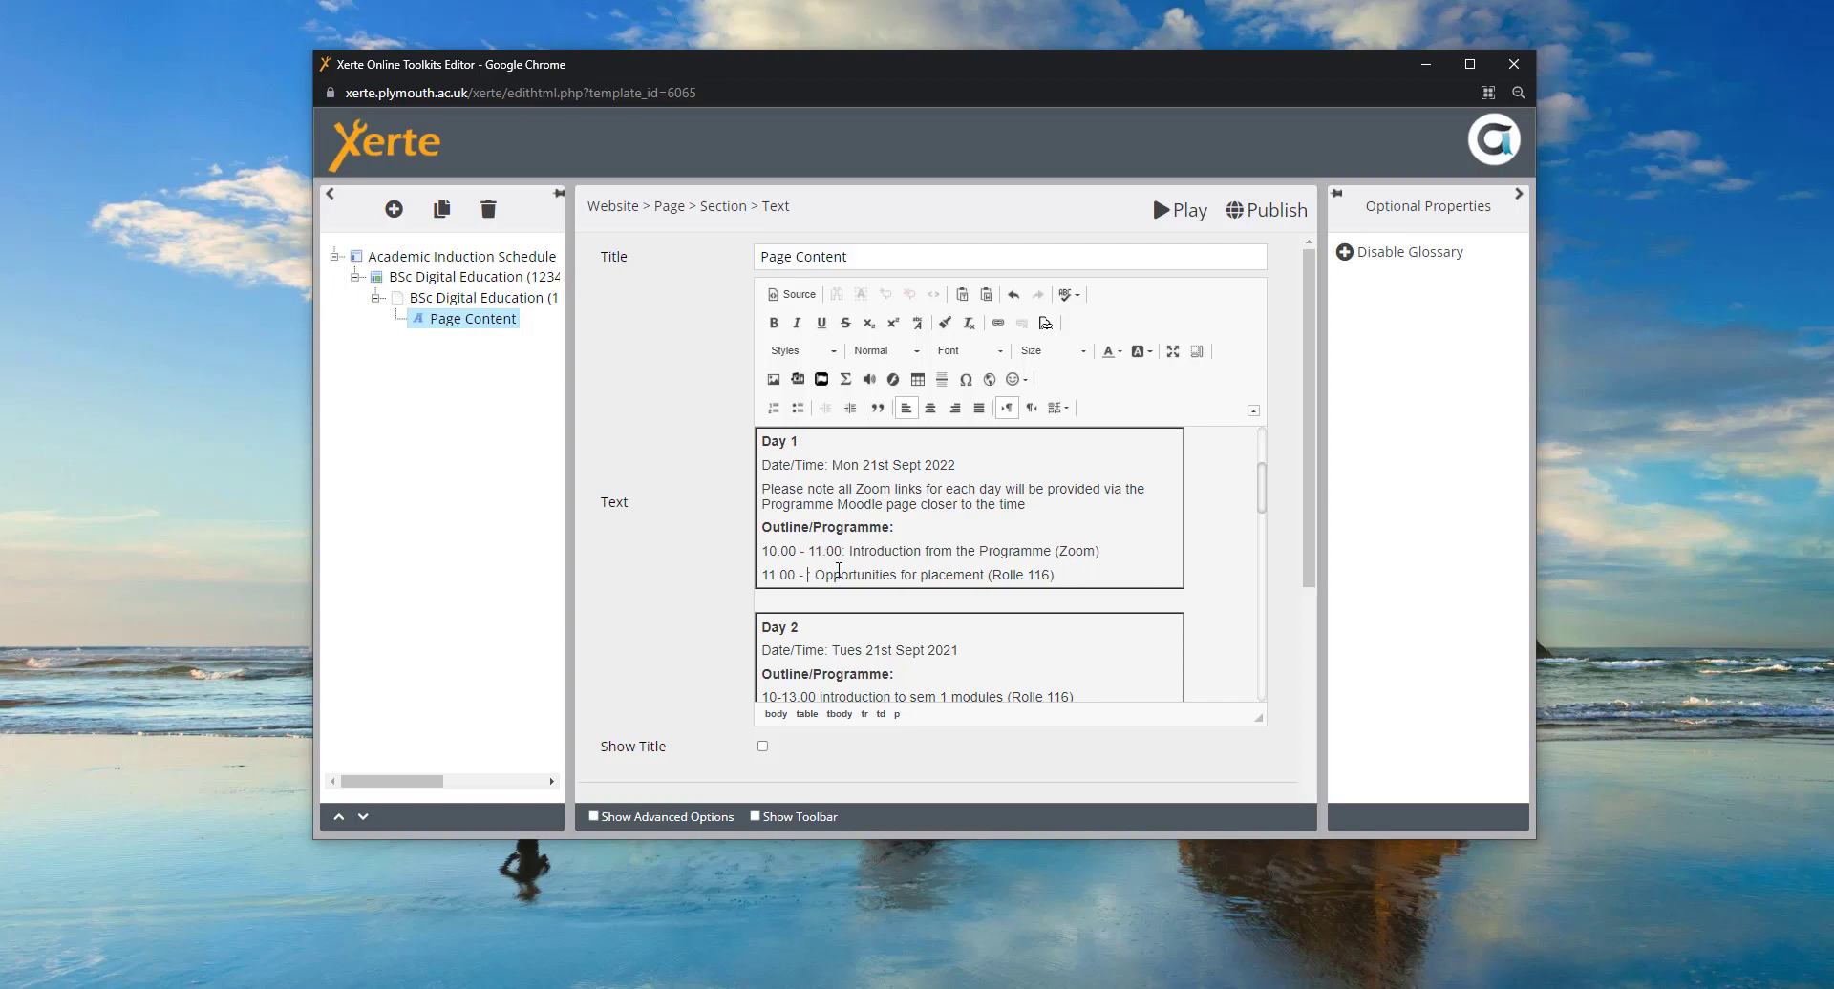
key("BackSpace")
key("BackSpace")
key("BackSpace")
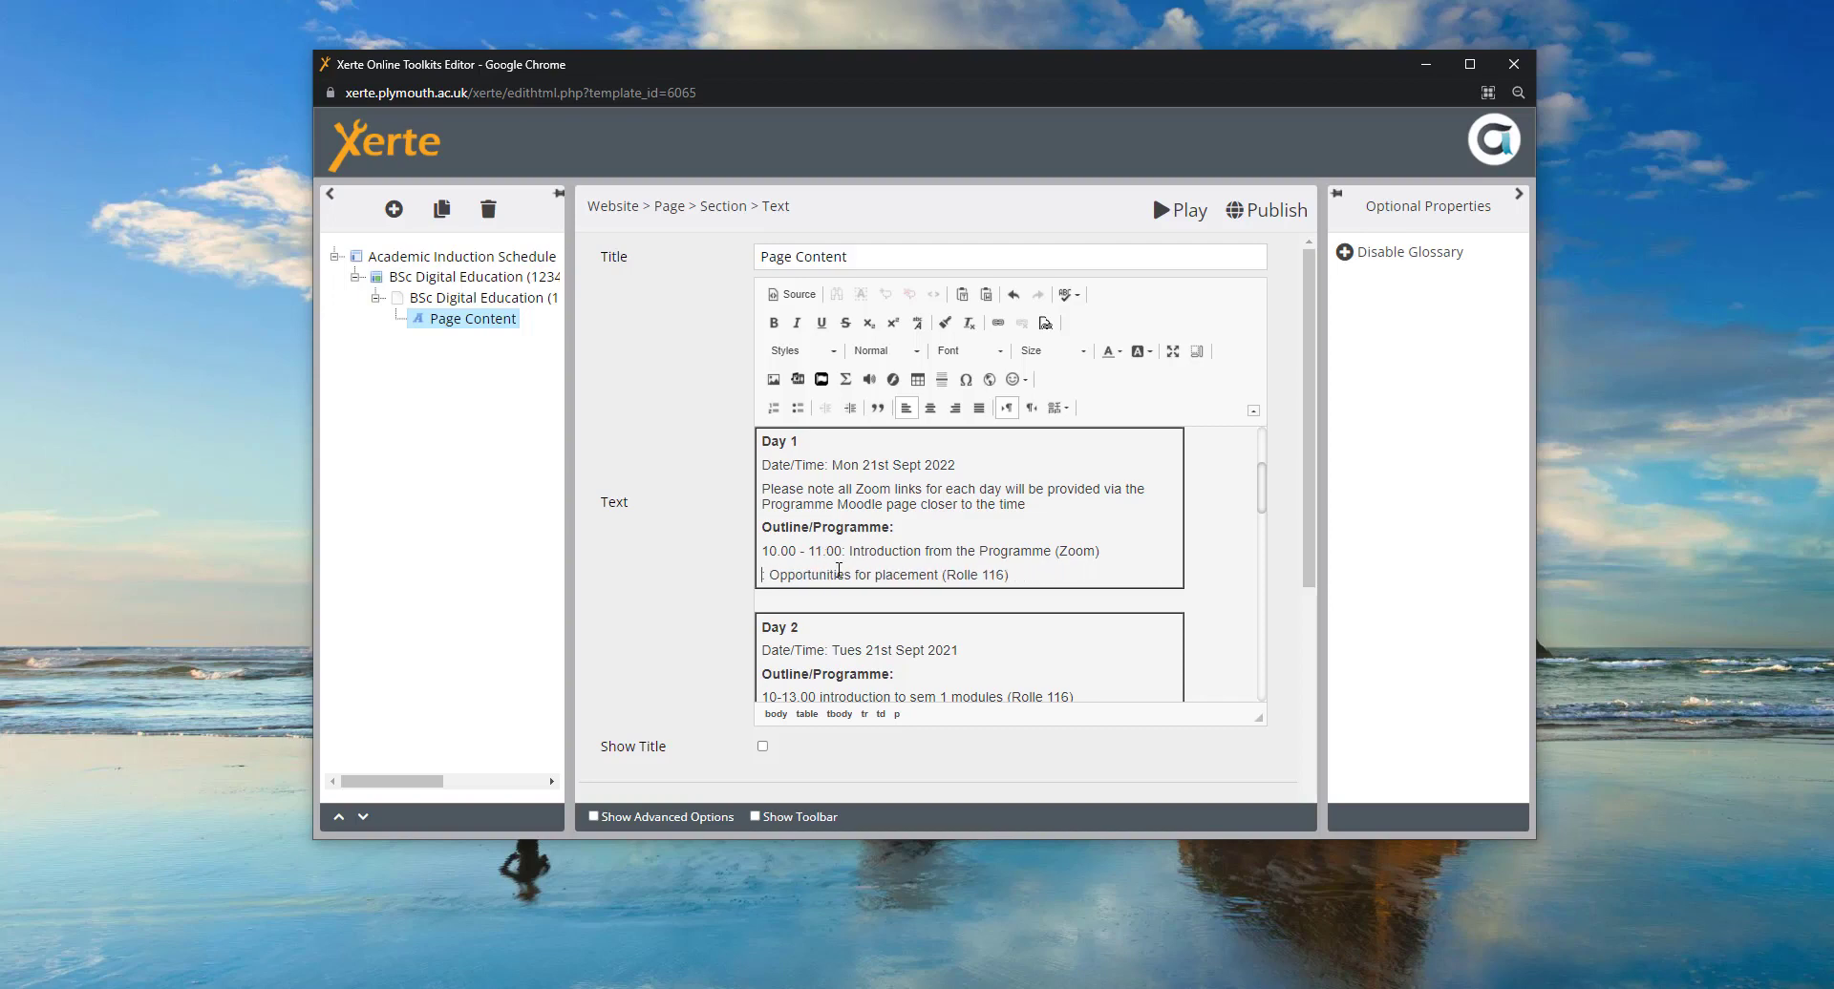
type("14.00")
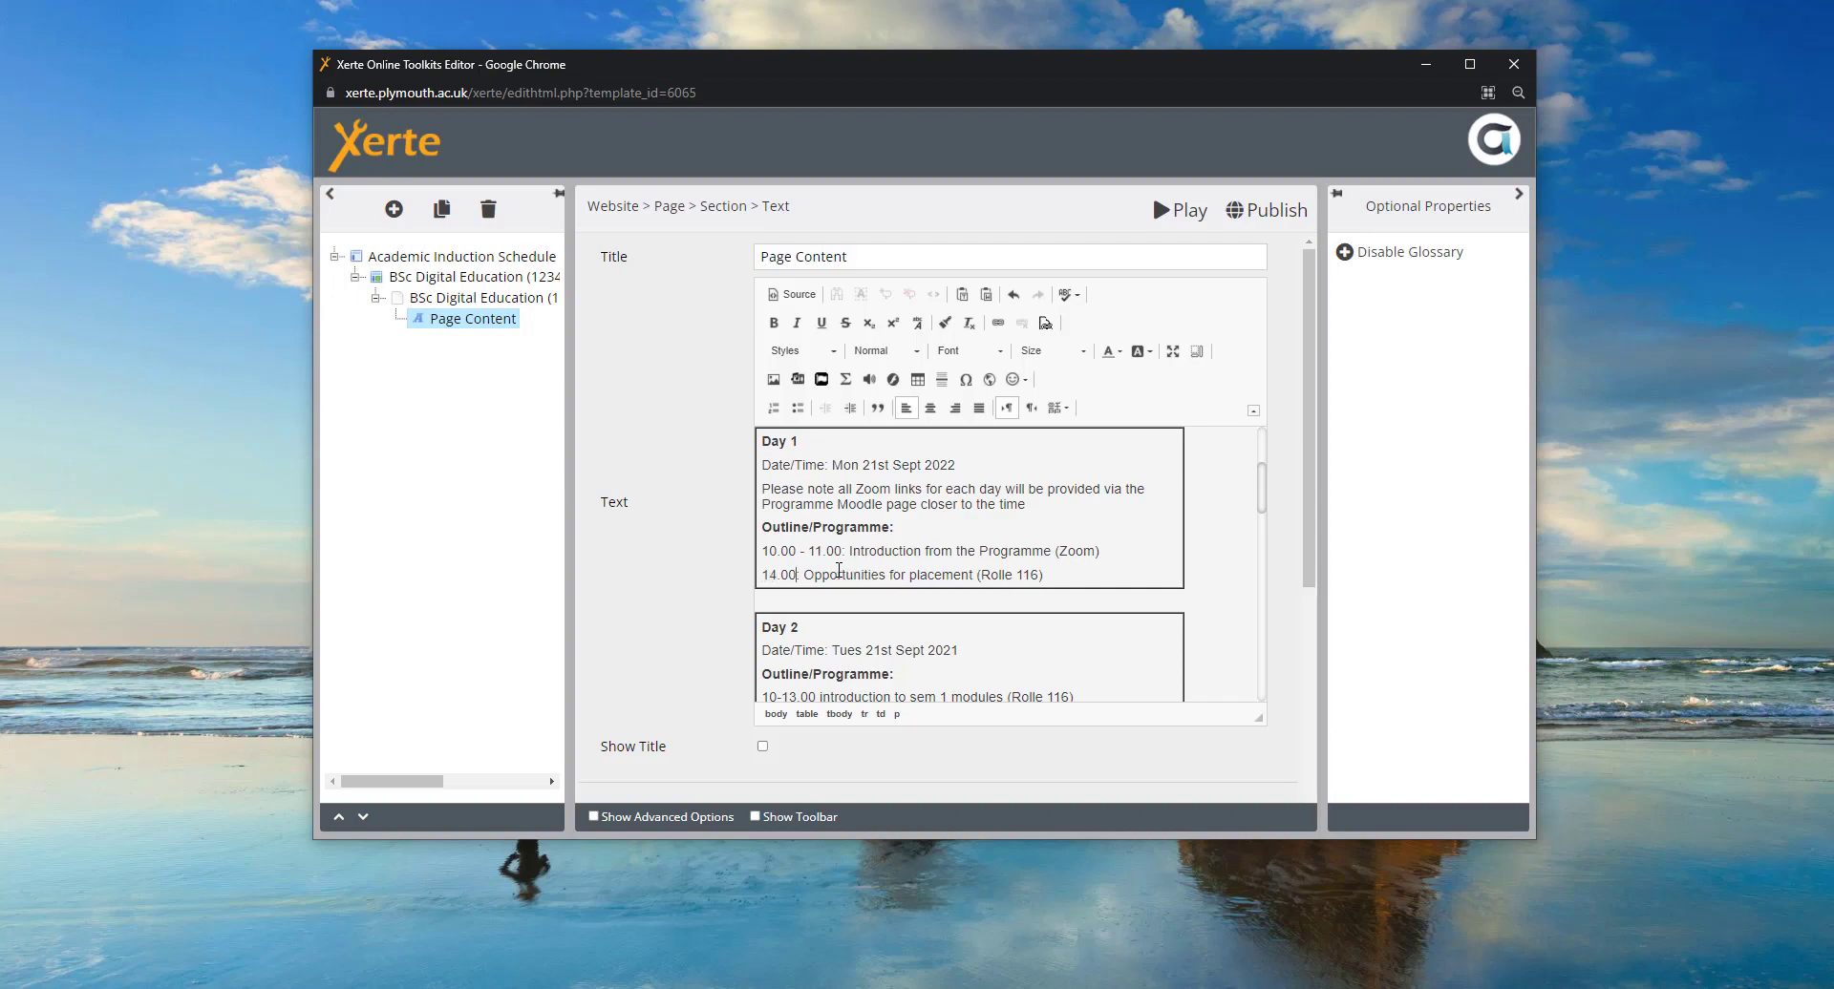
type(" - ")
type("16.00")
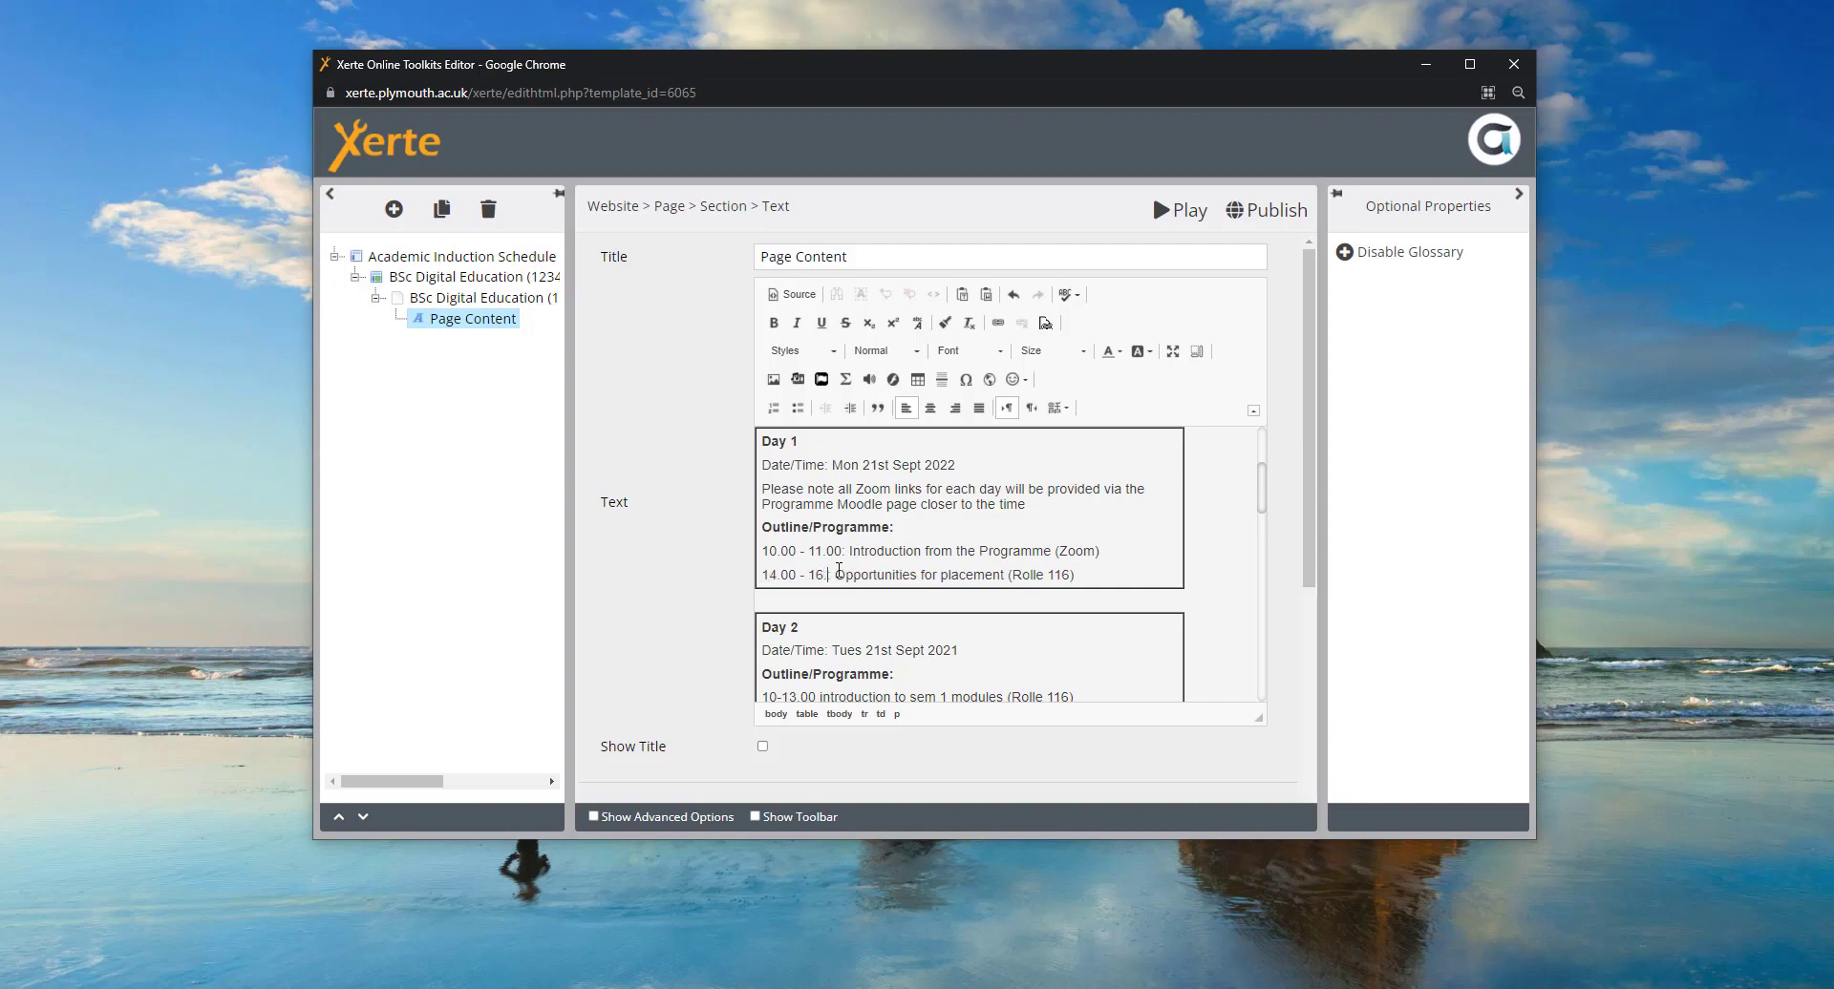
left_click(1069, 554)
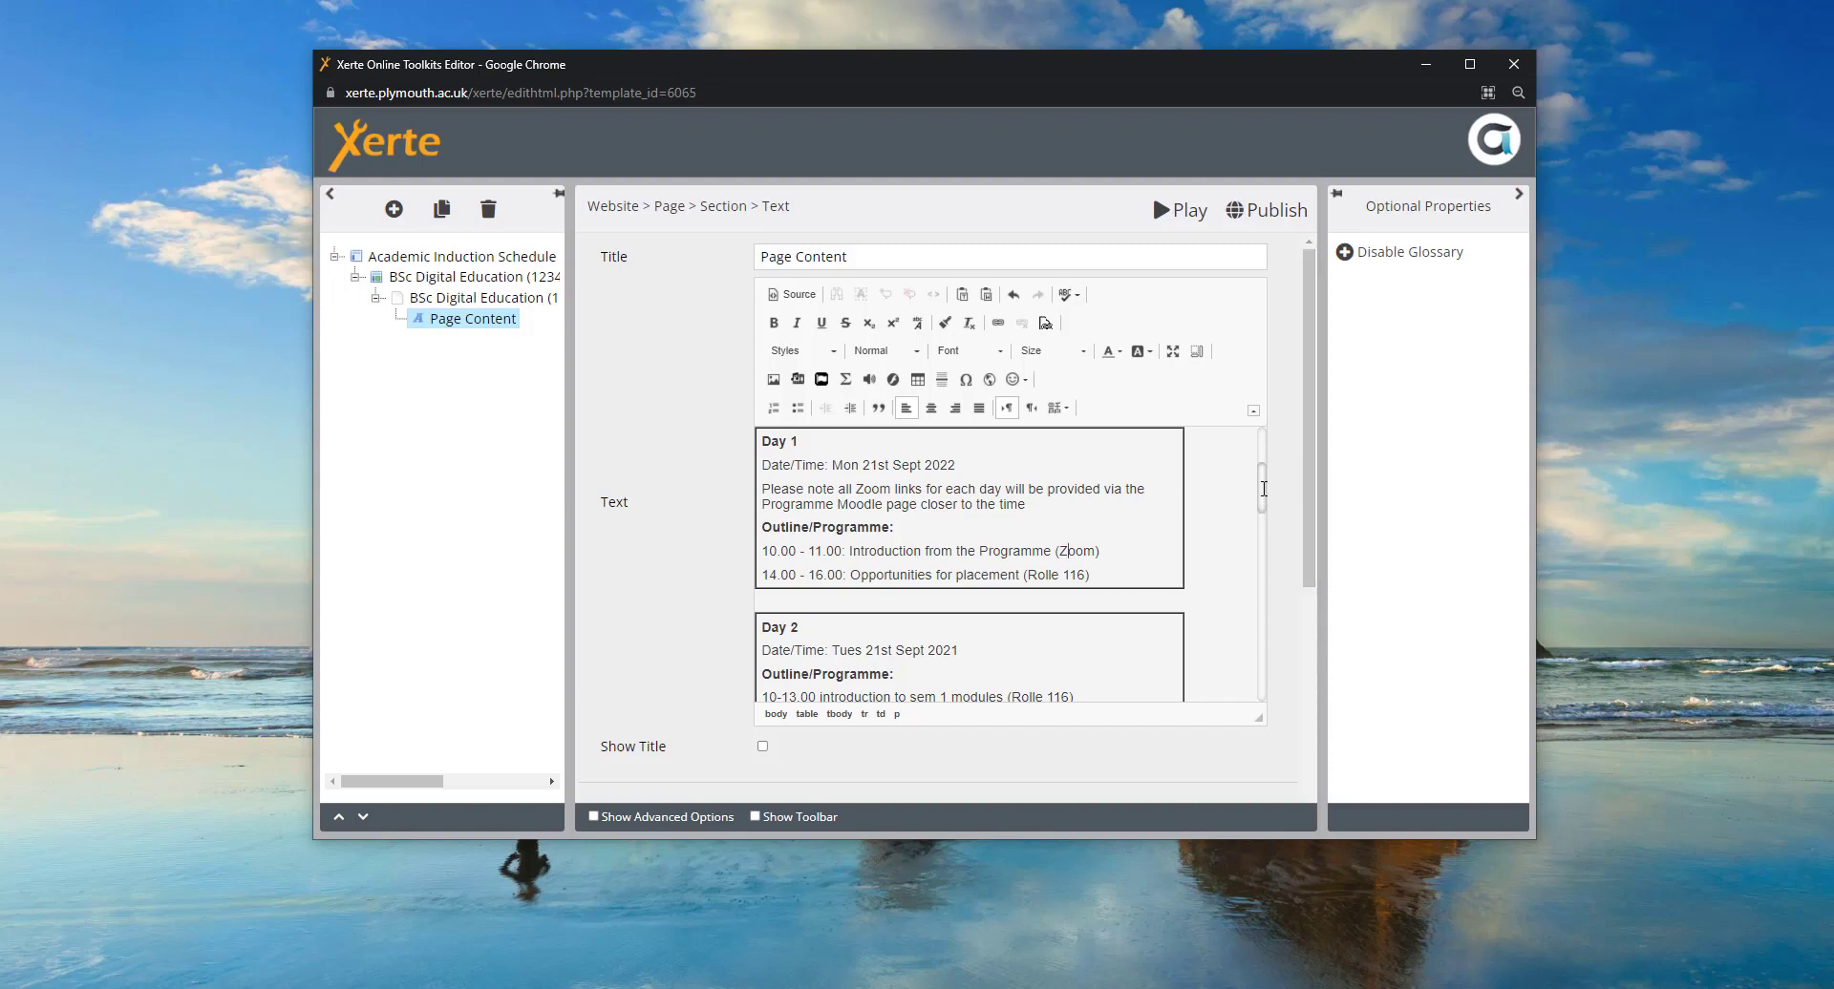
- Change the 0 in Day 2's start time to 1
scroll(1263, 489, "down", 2)
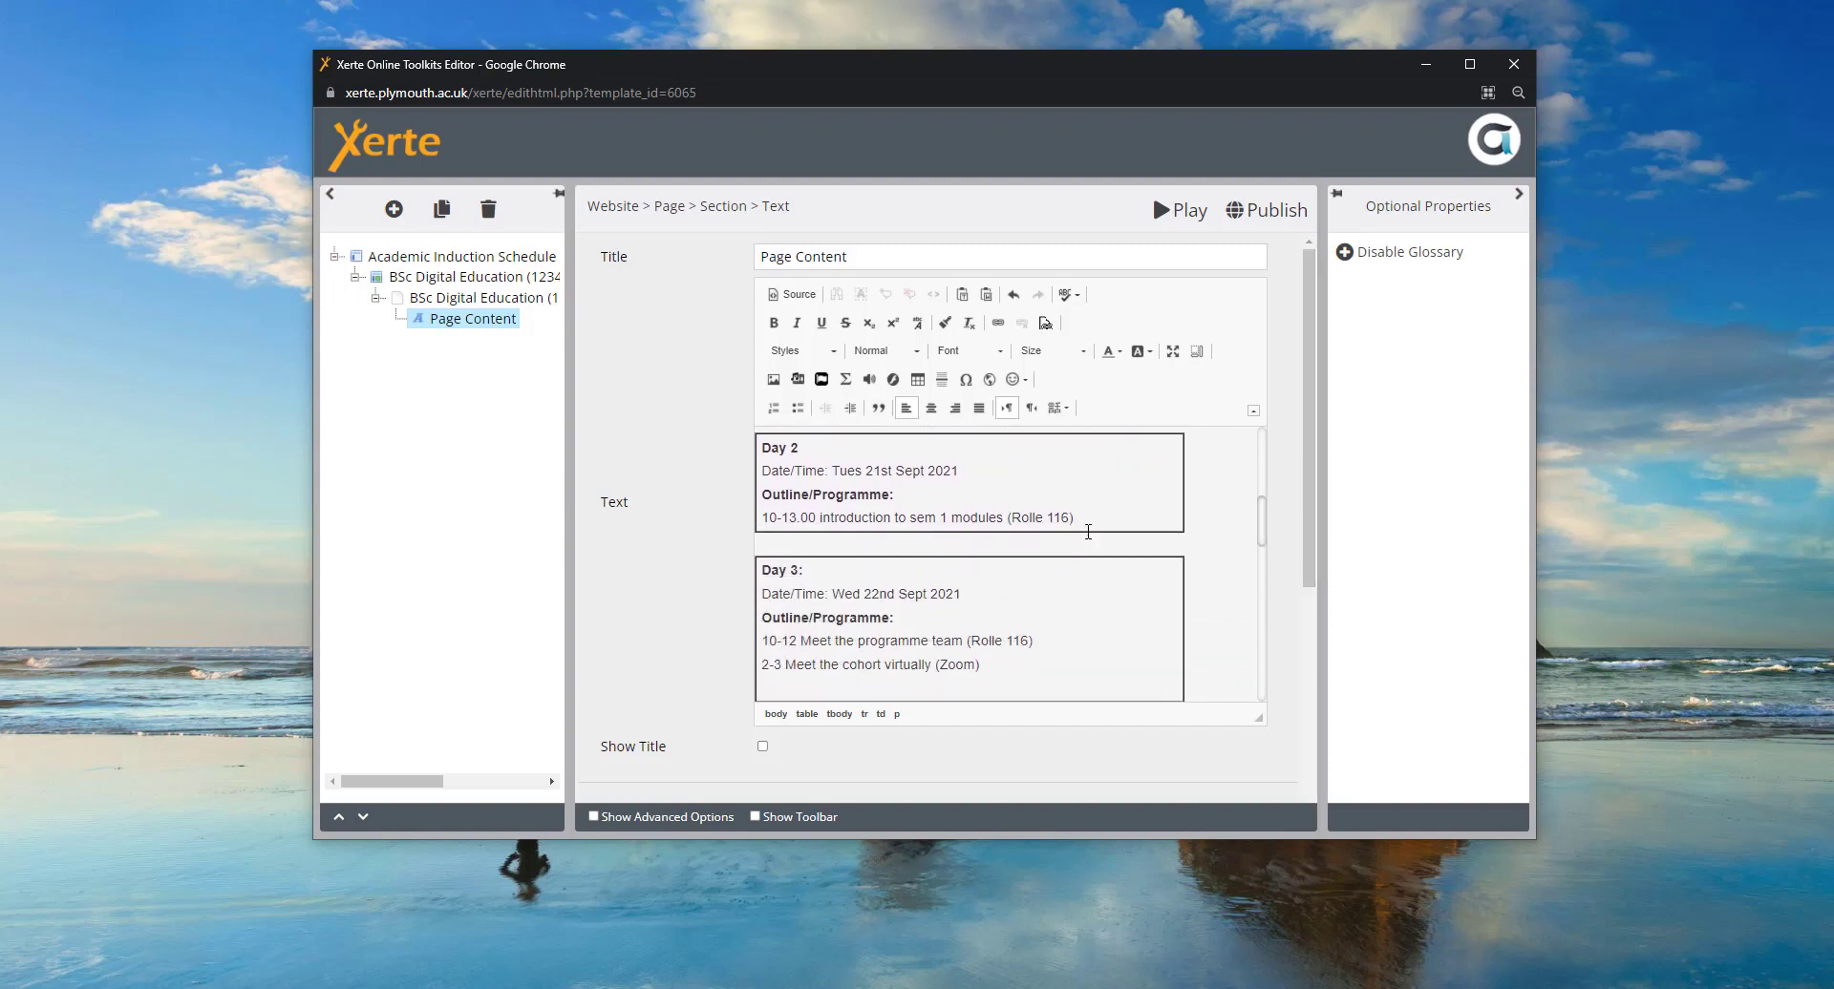
left_click(779, 517)
key("BackSpace")
type("1")
- Delete the '2-3 Meet the cohort virtually (Zoom)' line and its leftover empty lines from Day 3
scroll(1090, 547, "down", 1)
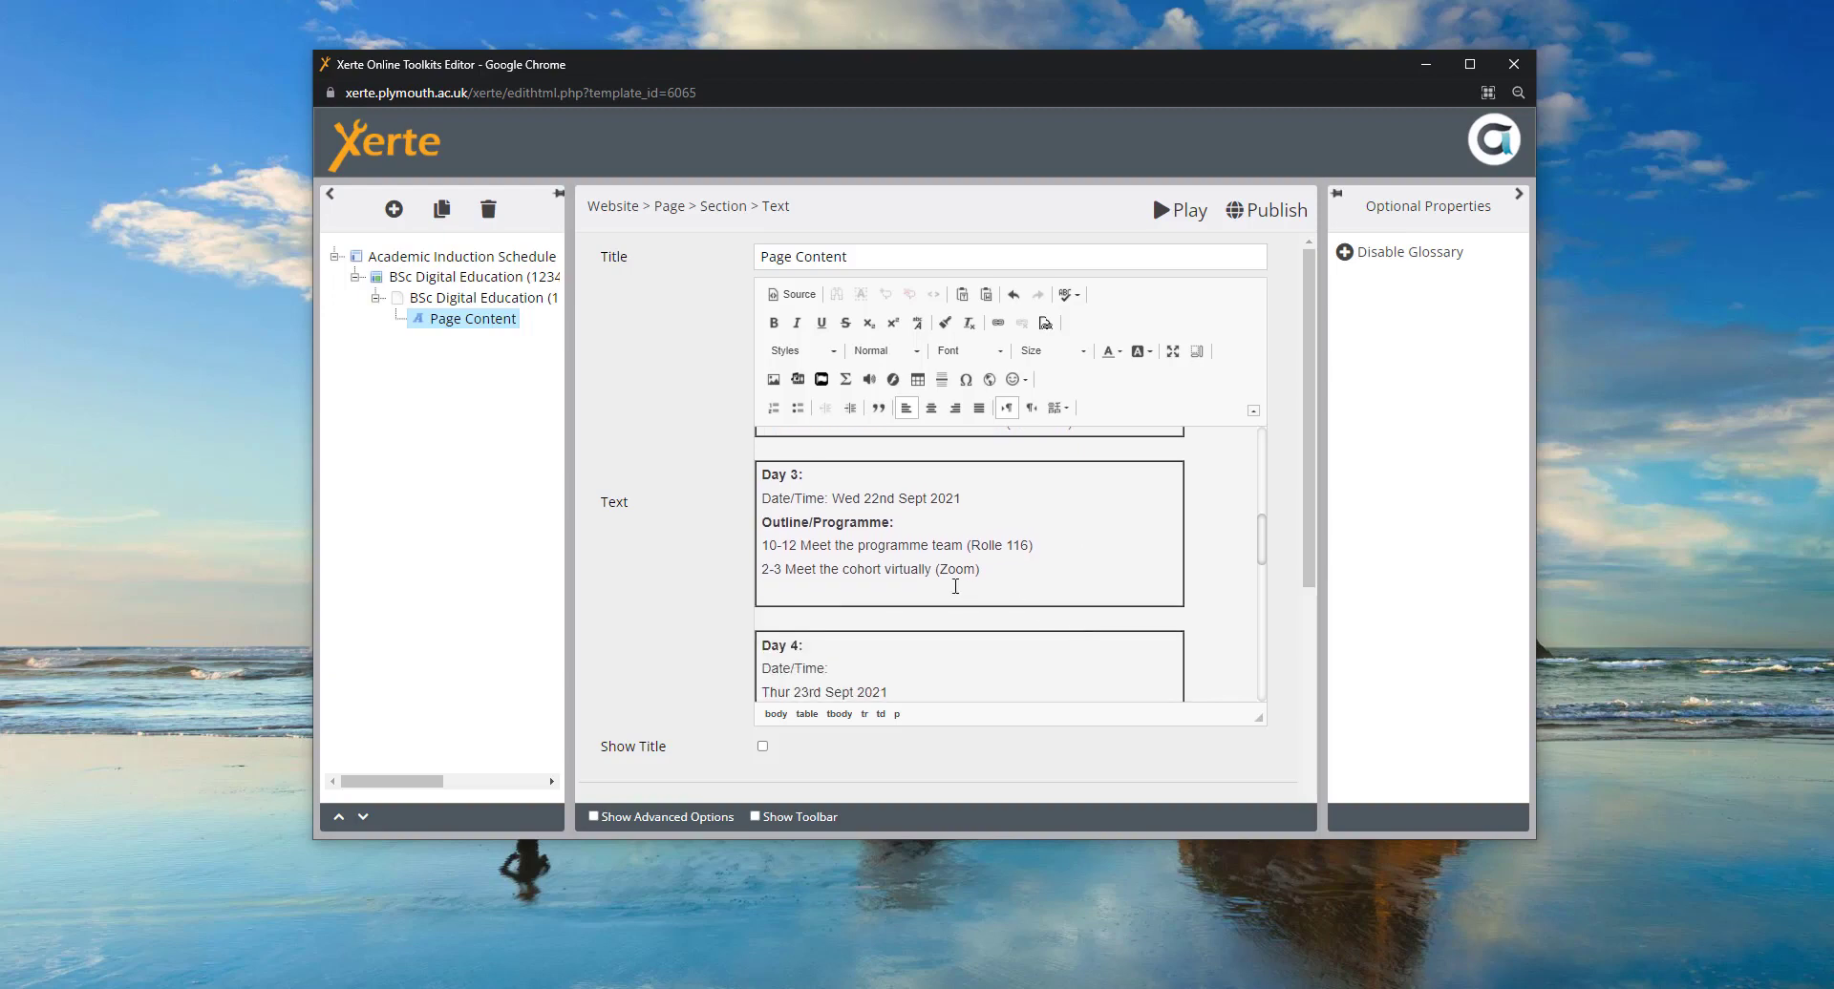
left_click_drag(998, 571, 761, 569)
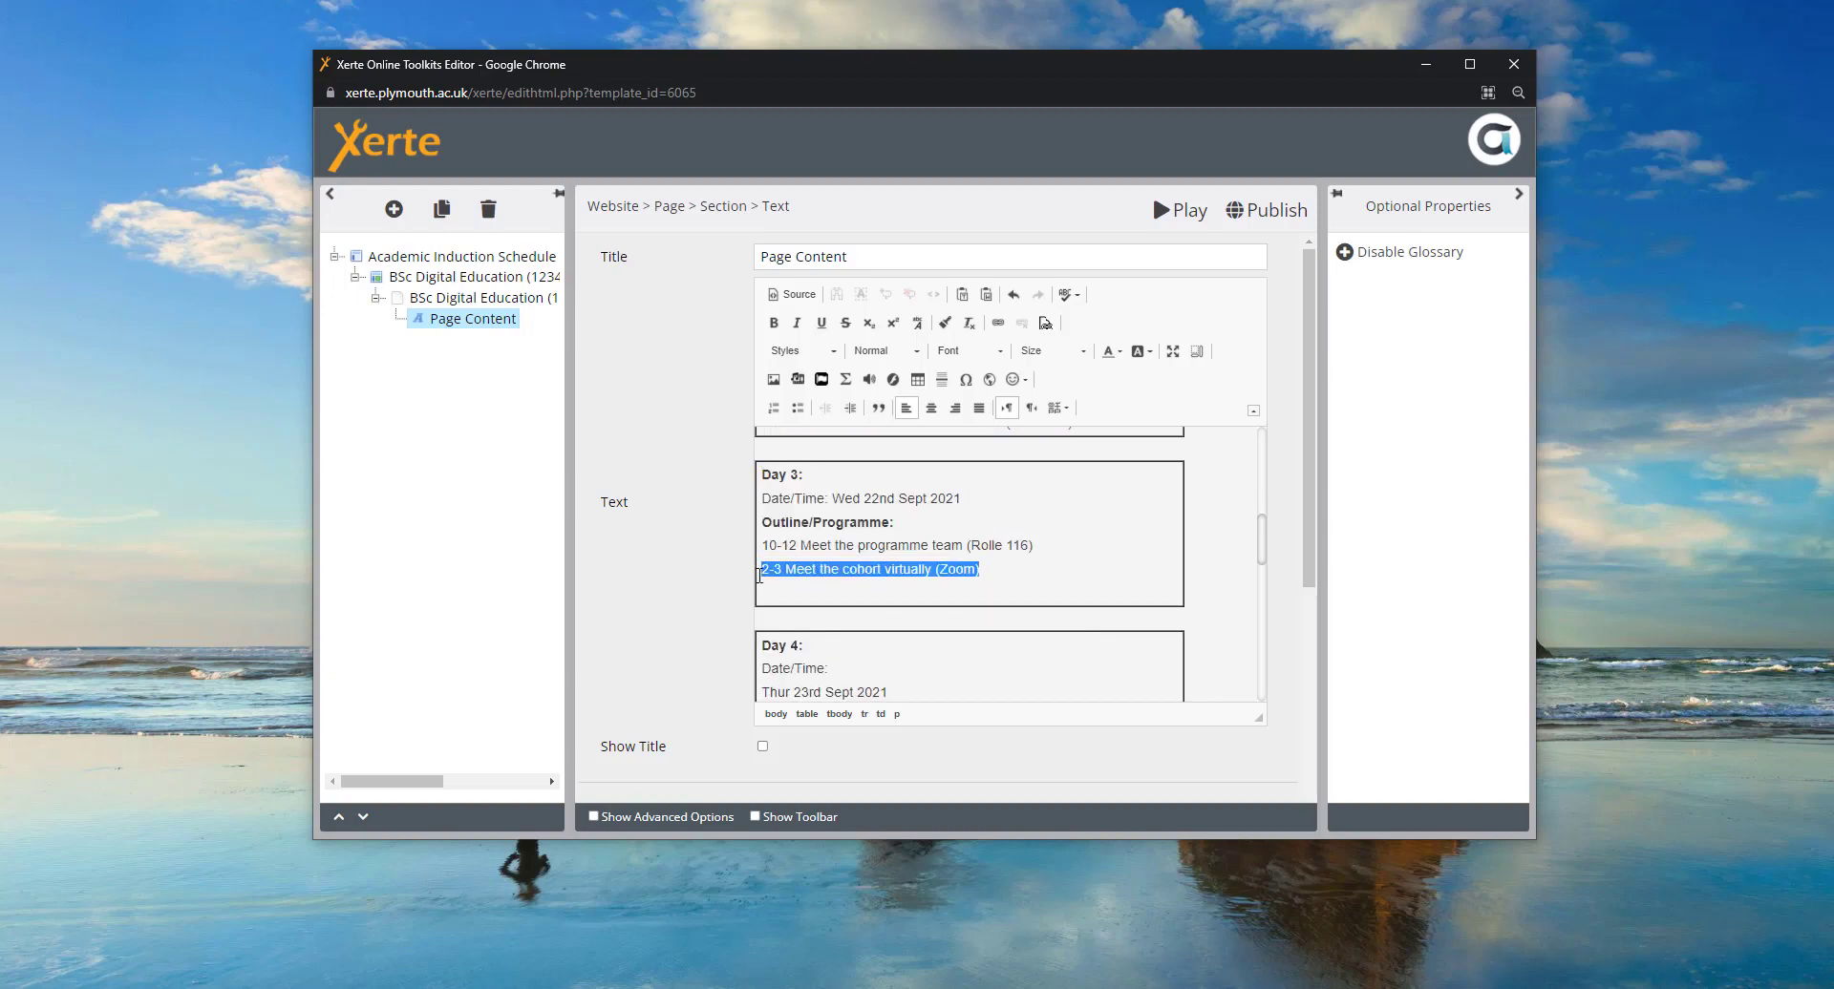
key("BackSpace")
key("Delete")
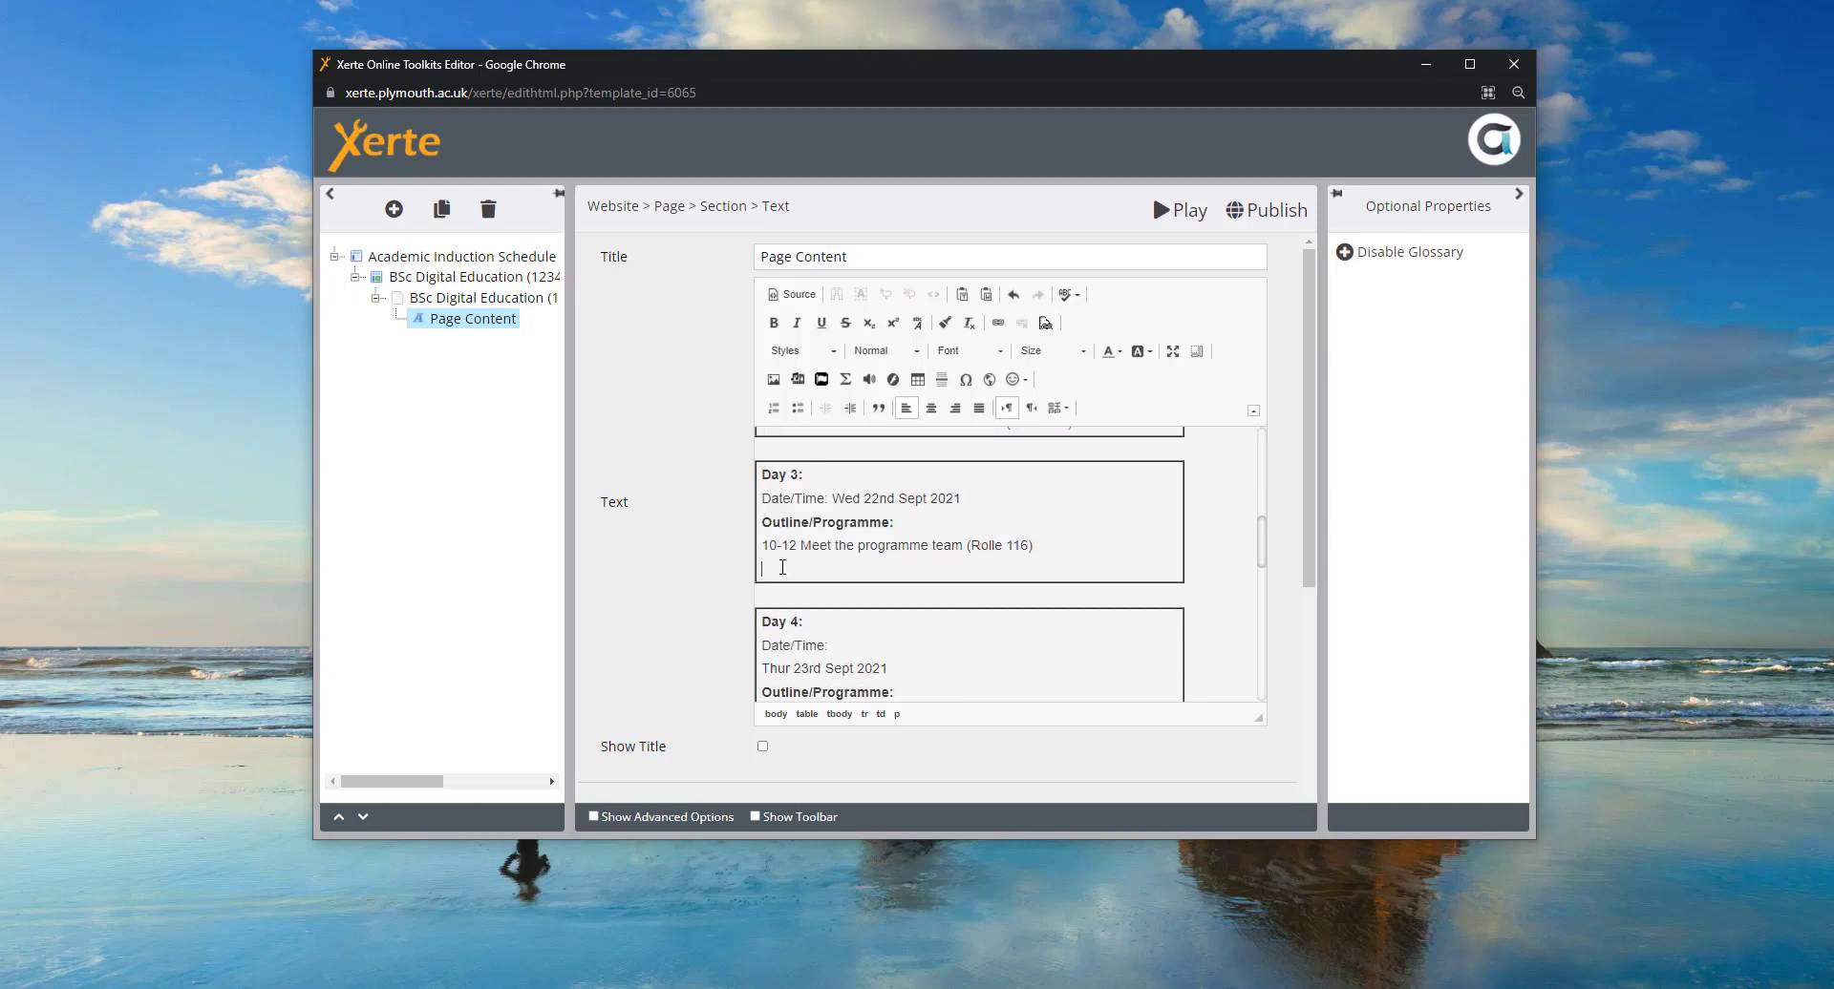
key("BackSpace")
scroll(1105, 601, "down", 2)
scroll(1105, 602, "up", 2)
scroll(1106, 610, "down", 2)
- Delete the Day 4 table, then undo to restore it
left_click(790, 477)
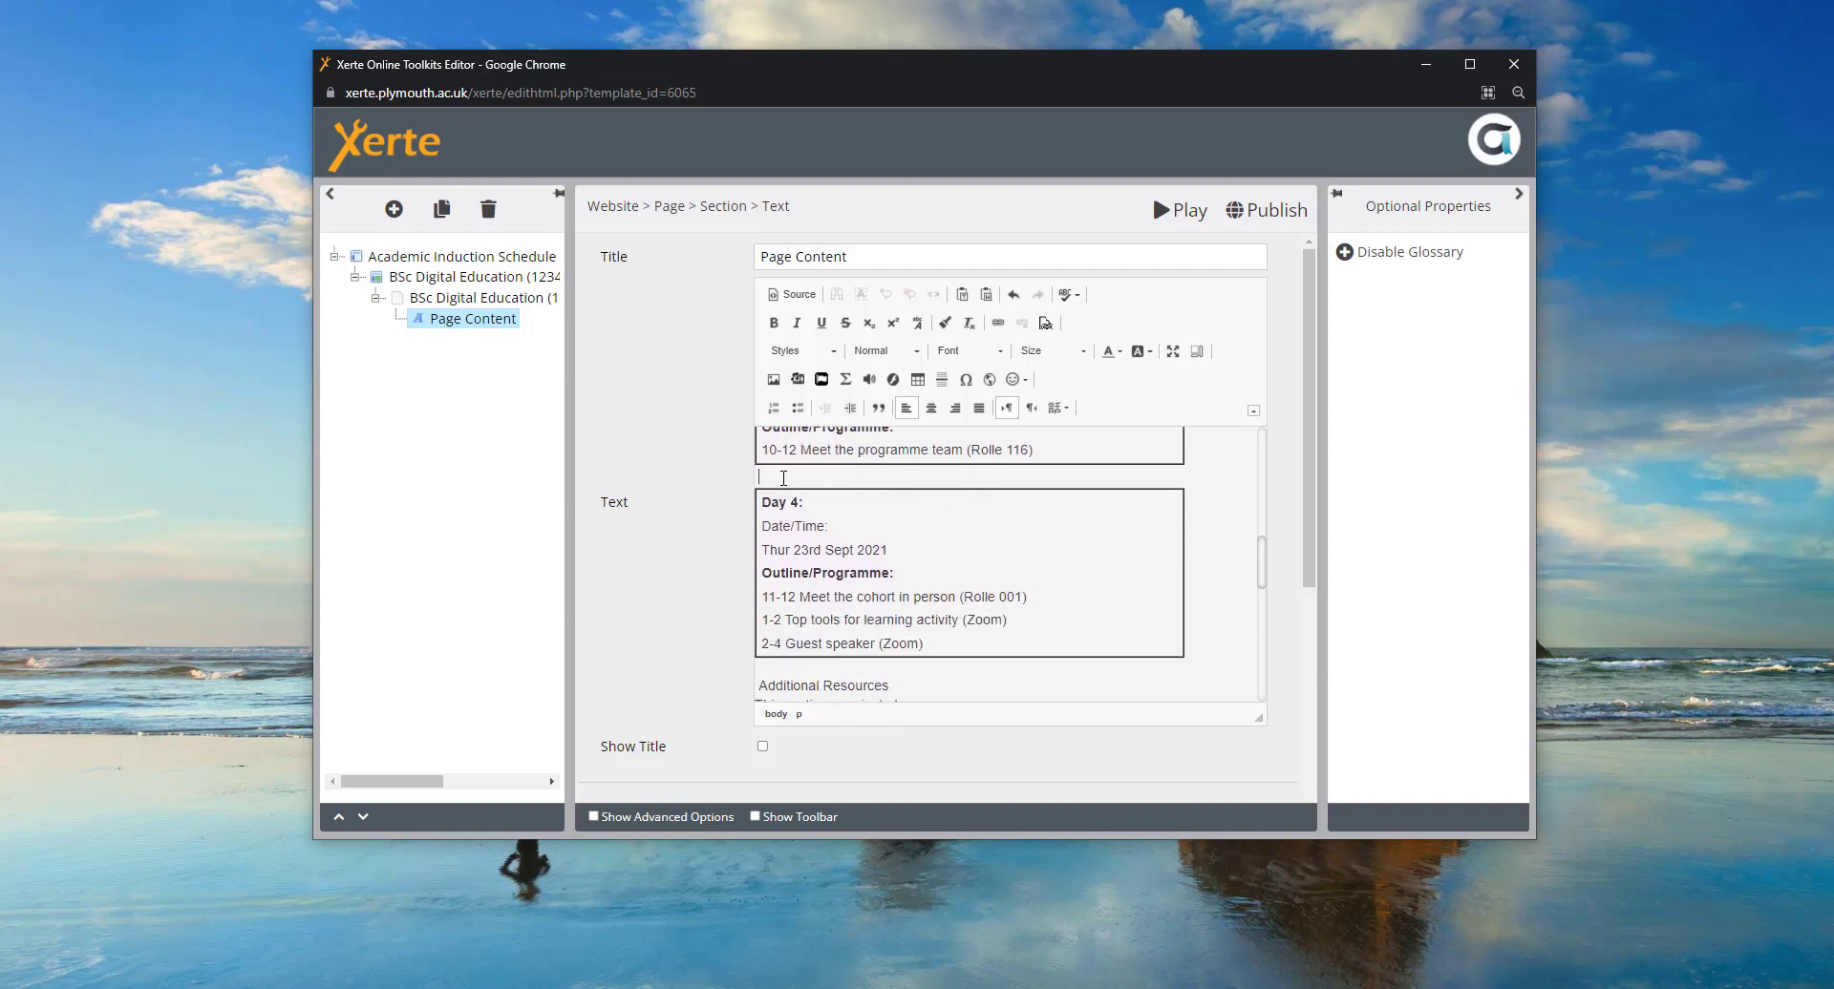
left_click_drag(785, 478, 1036, 638)
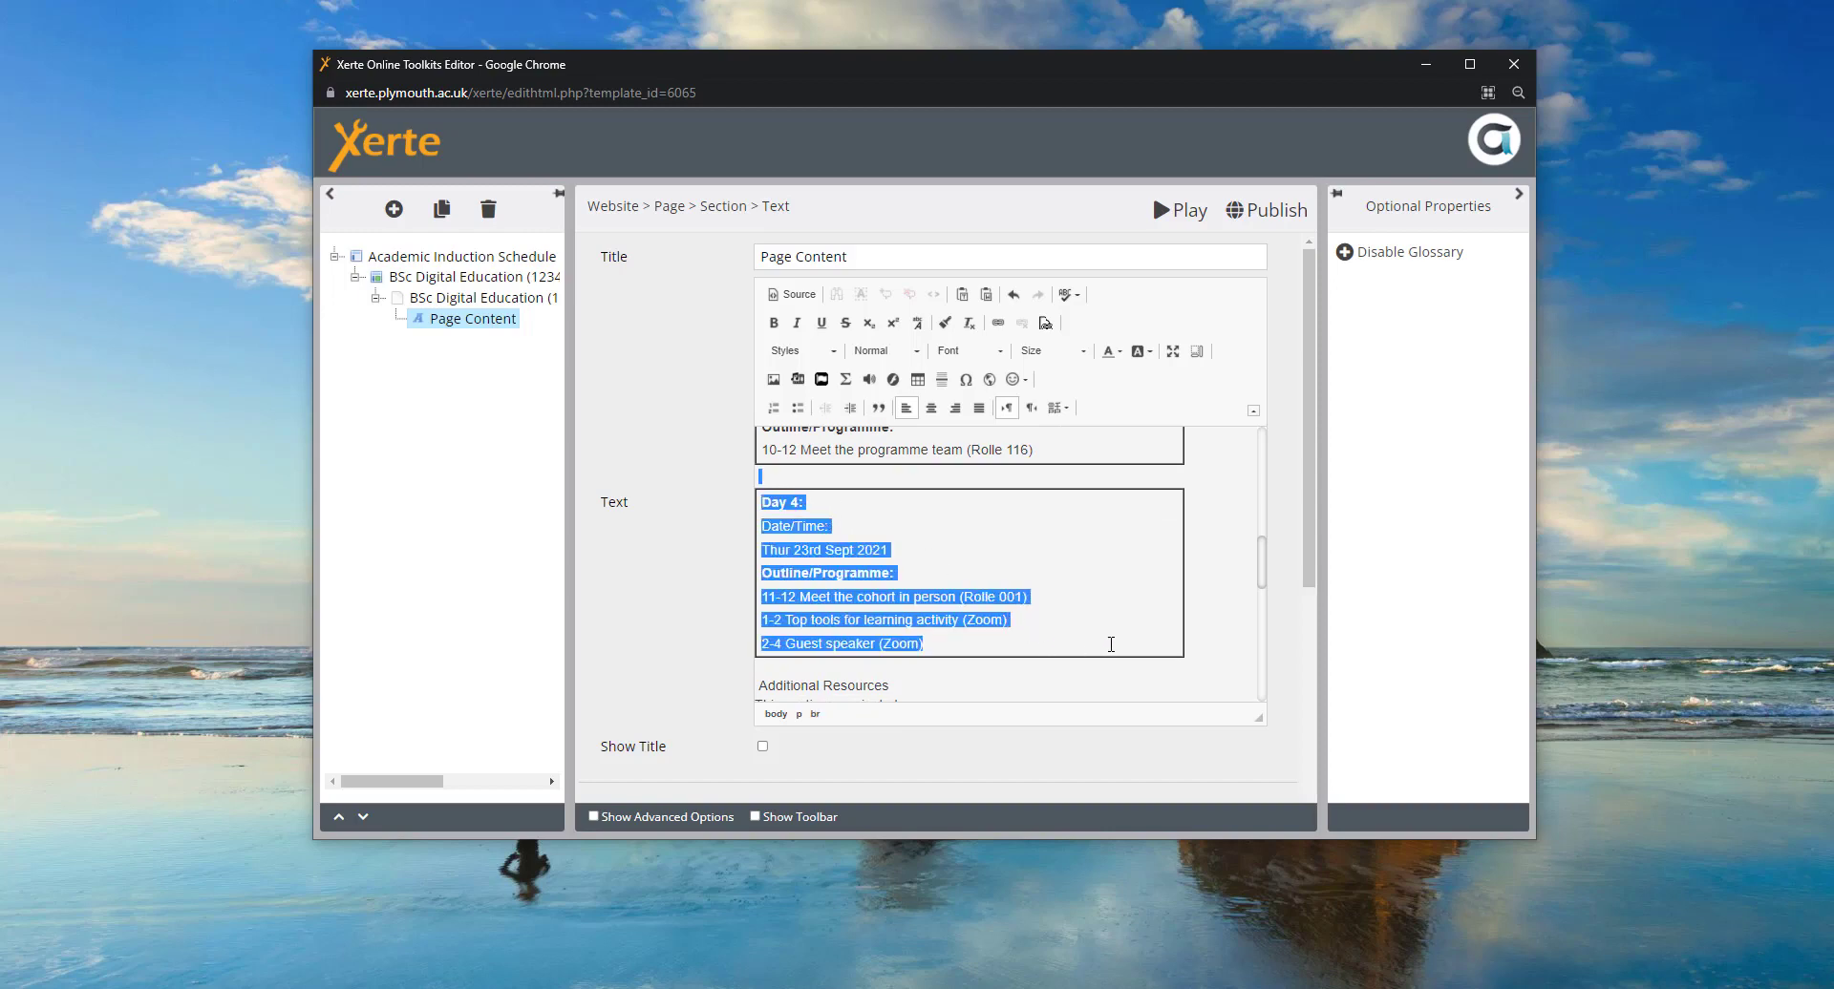
key("Delete")
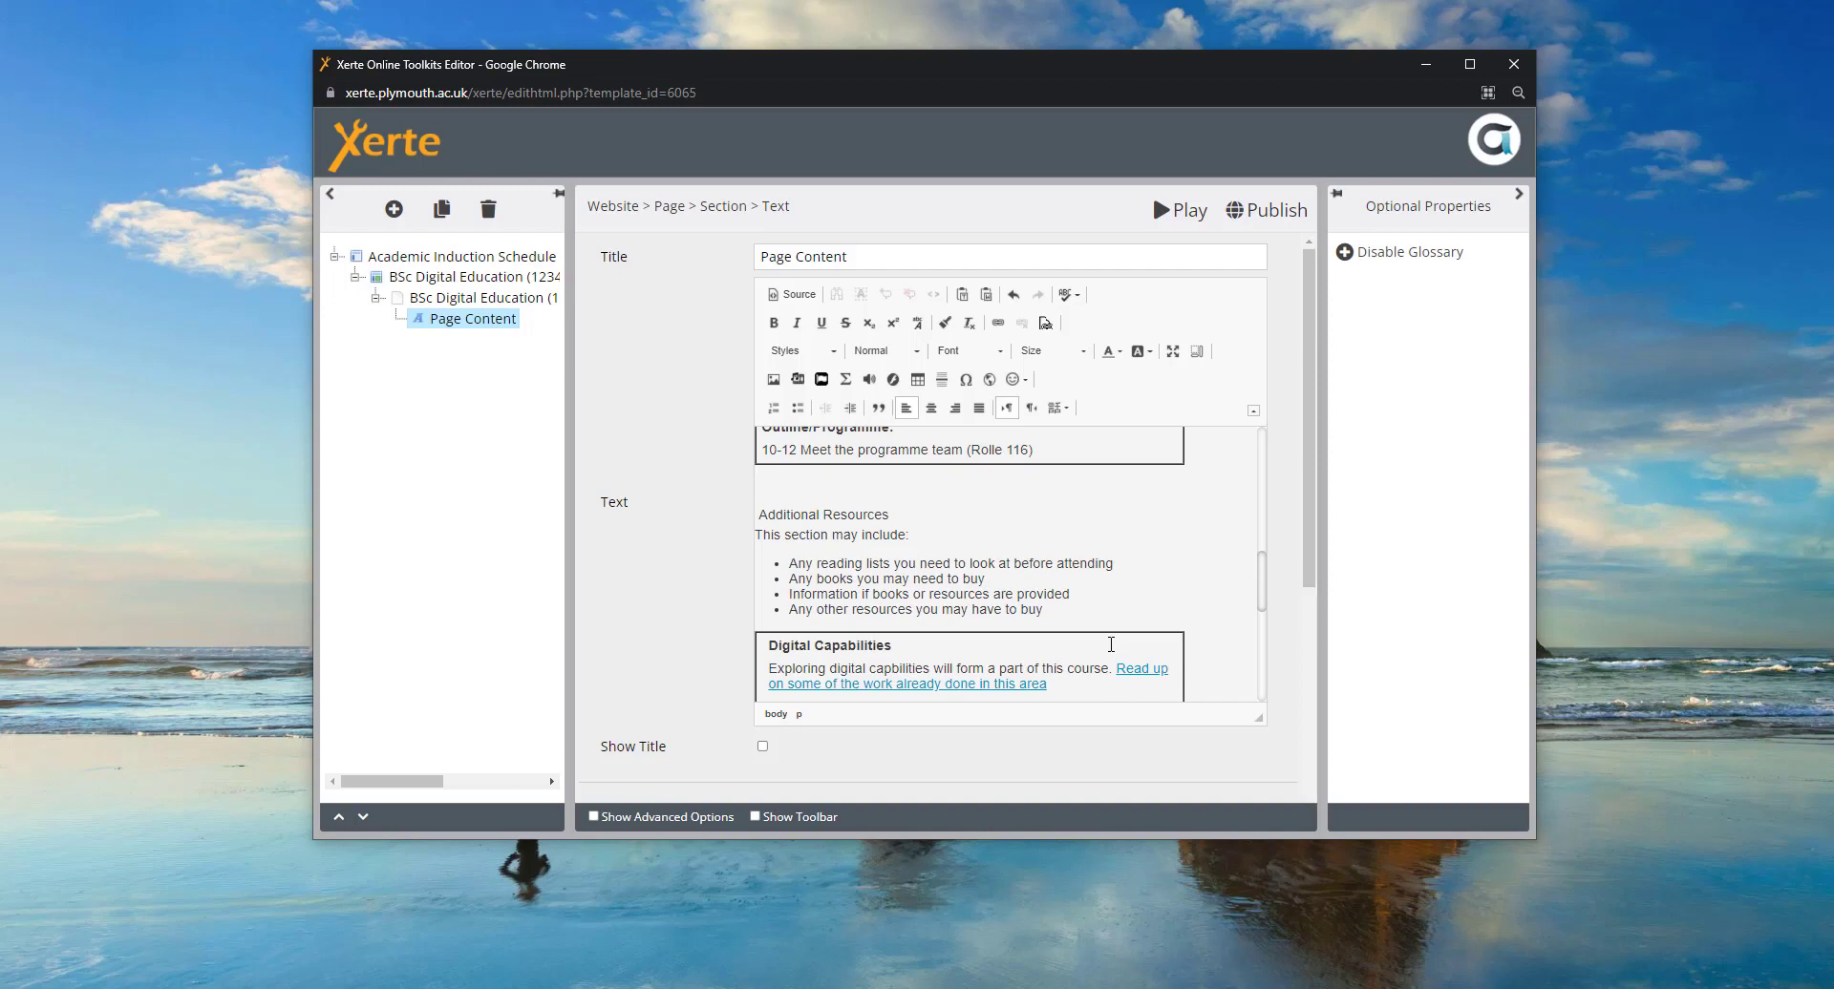
key("ctrl+z")
left_click(842, 480)
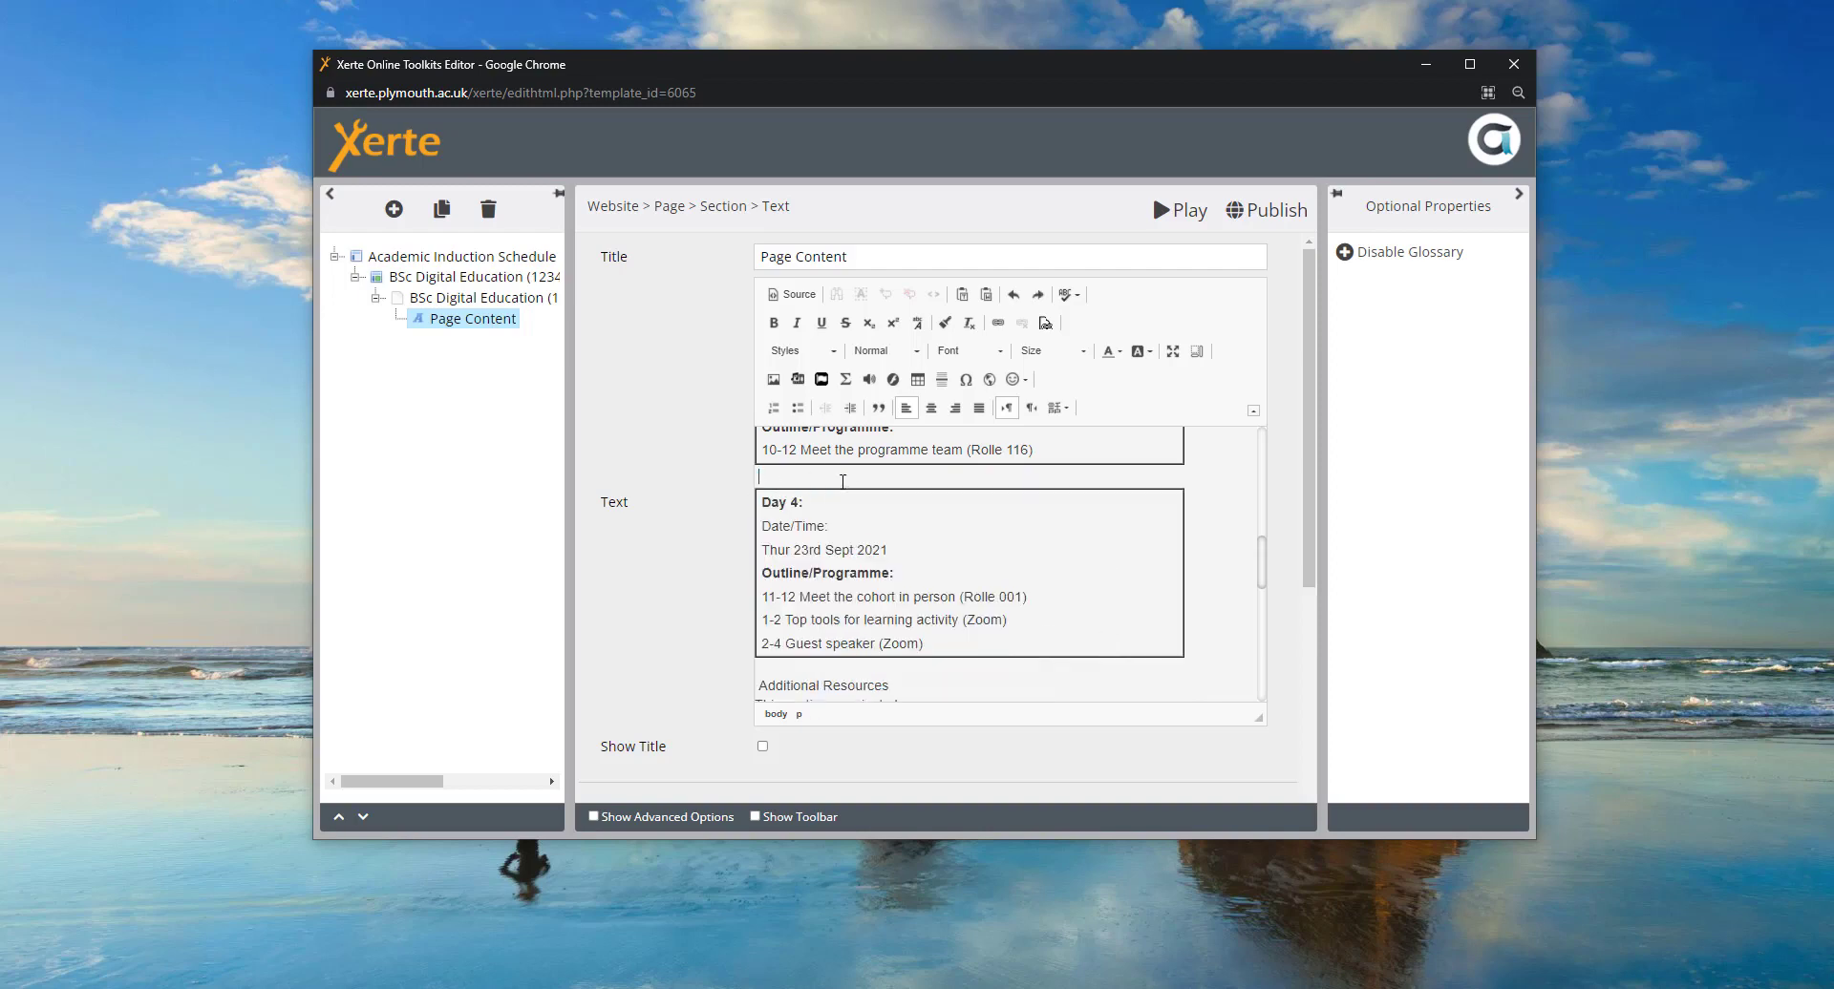
- Insert a new empty line after the 'this area' link in the Digital Capabilities box
scroll(1262, 559, "down", 3)
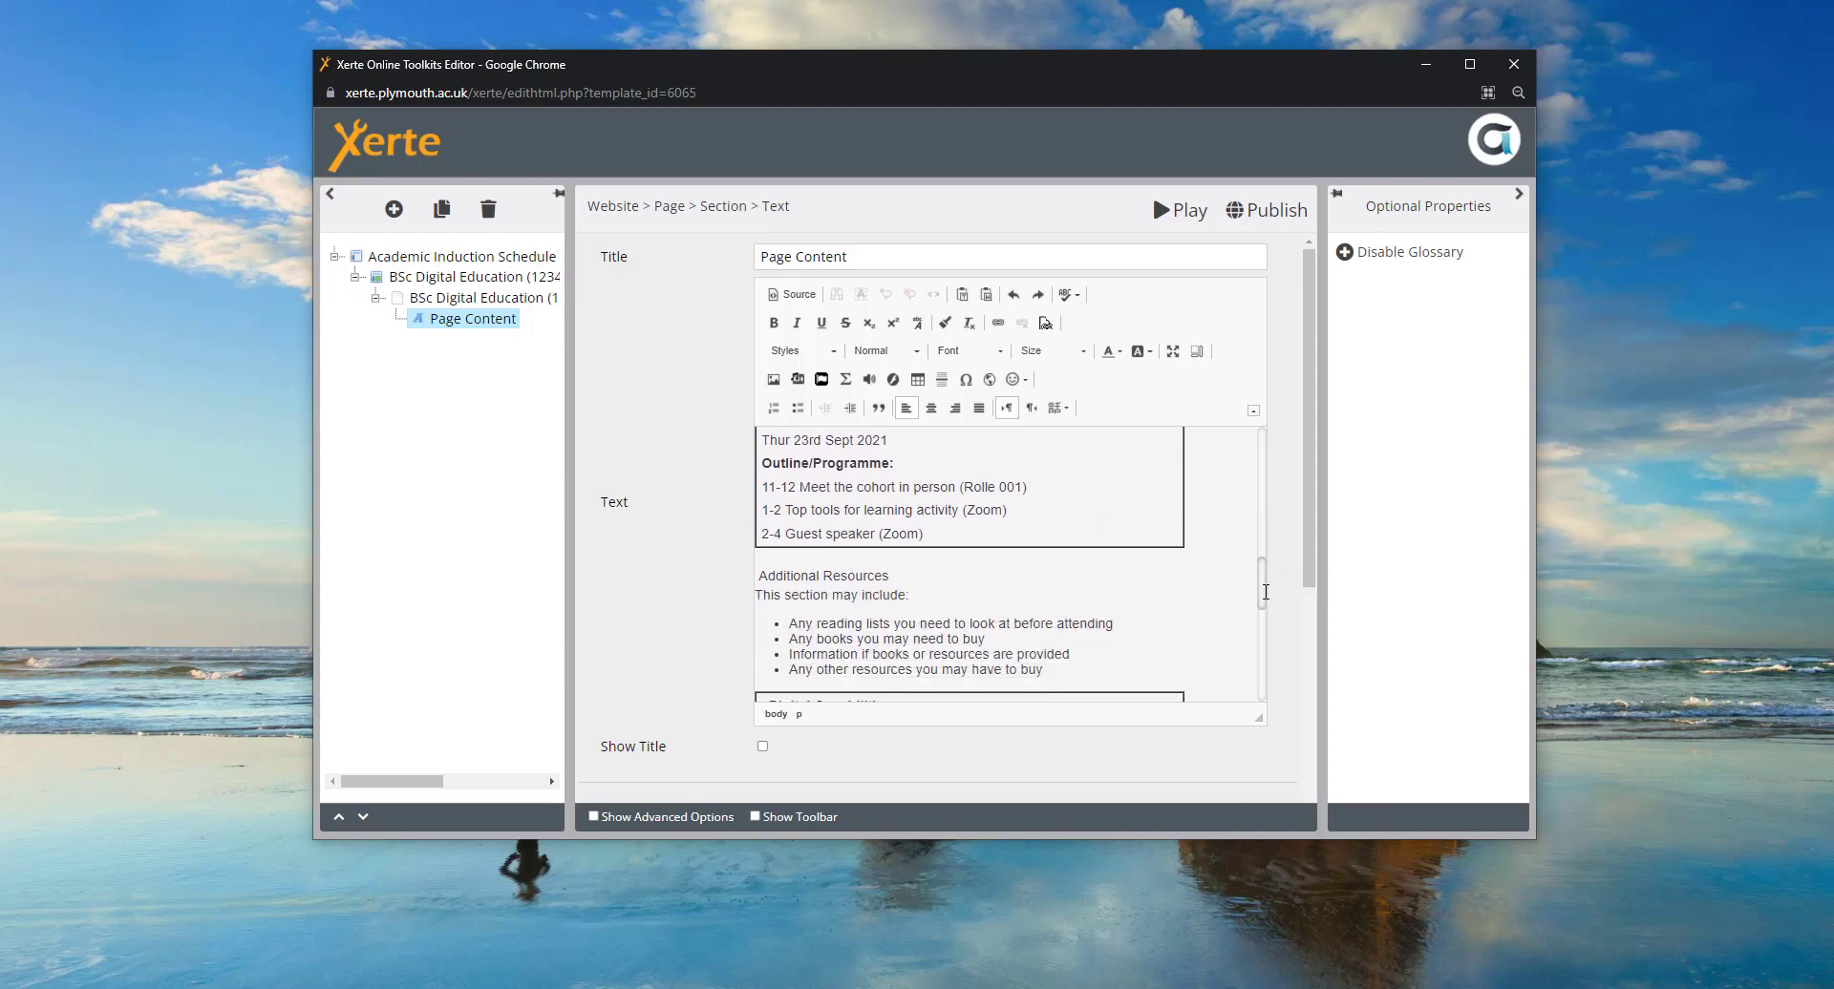
scroll(1268, 611, "down", 2)
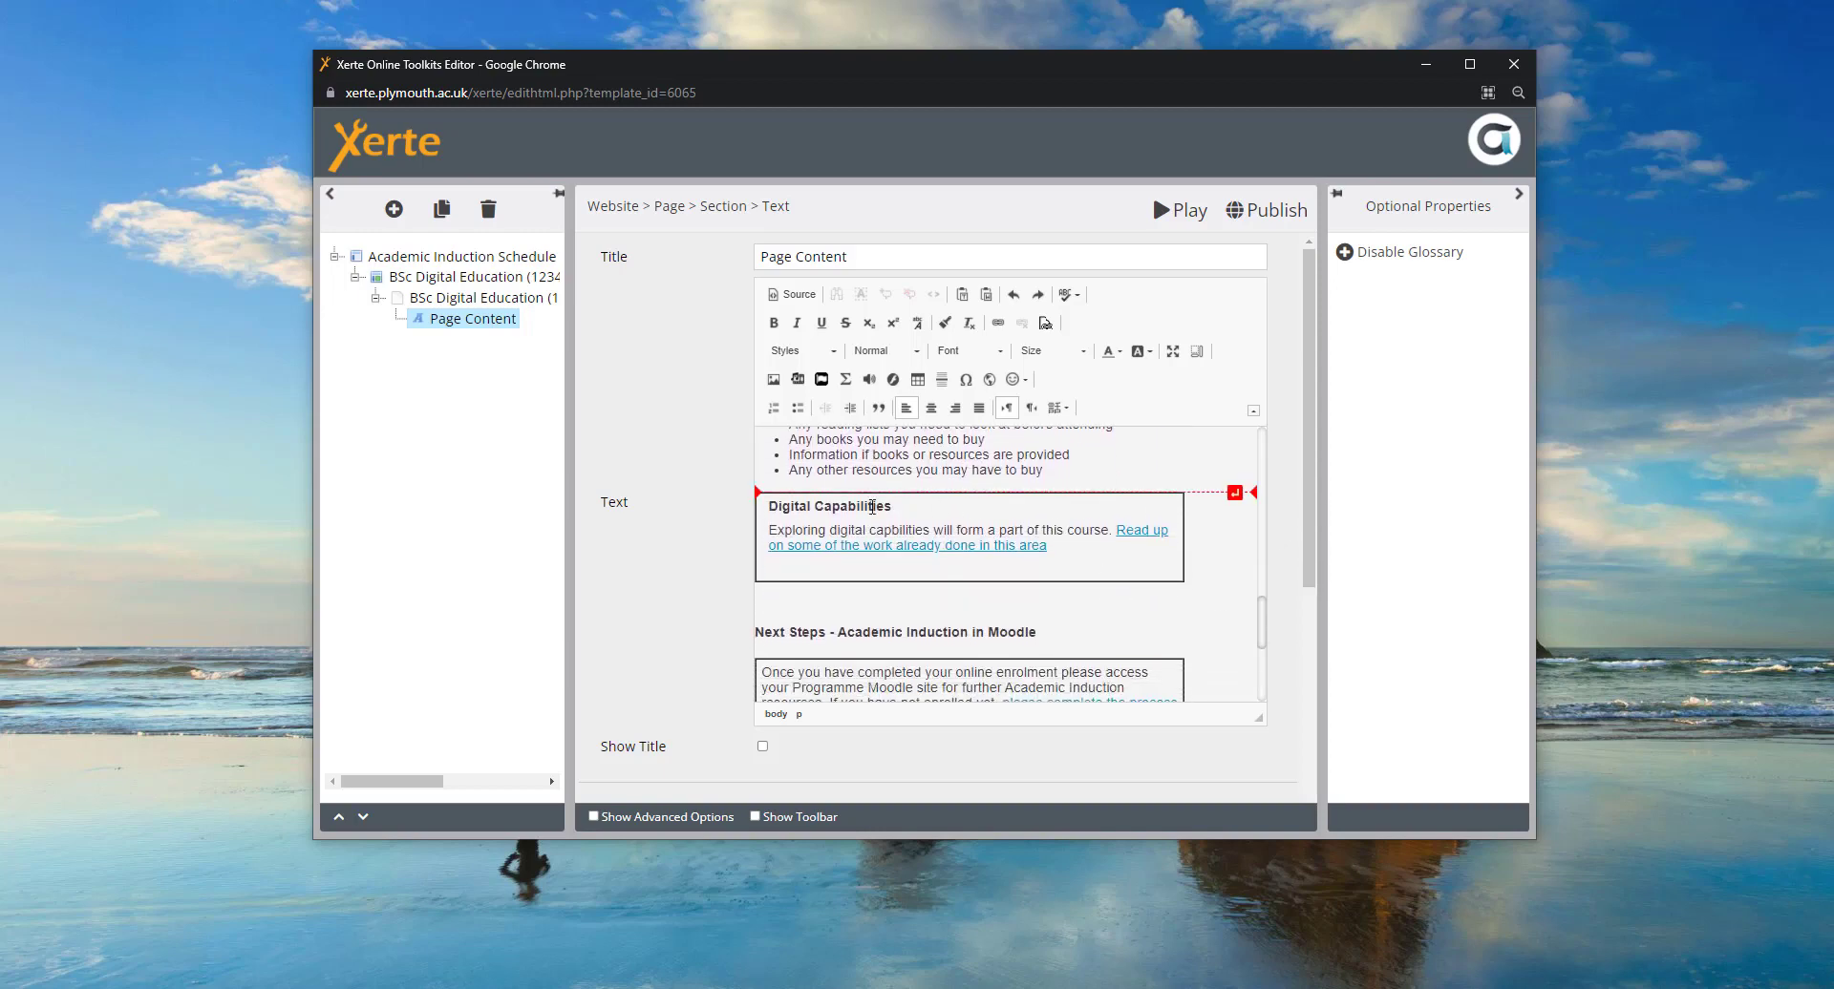
scroll(1072, 561, "up", 2)
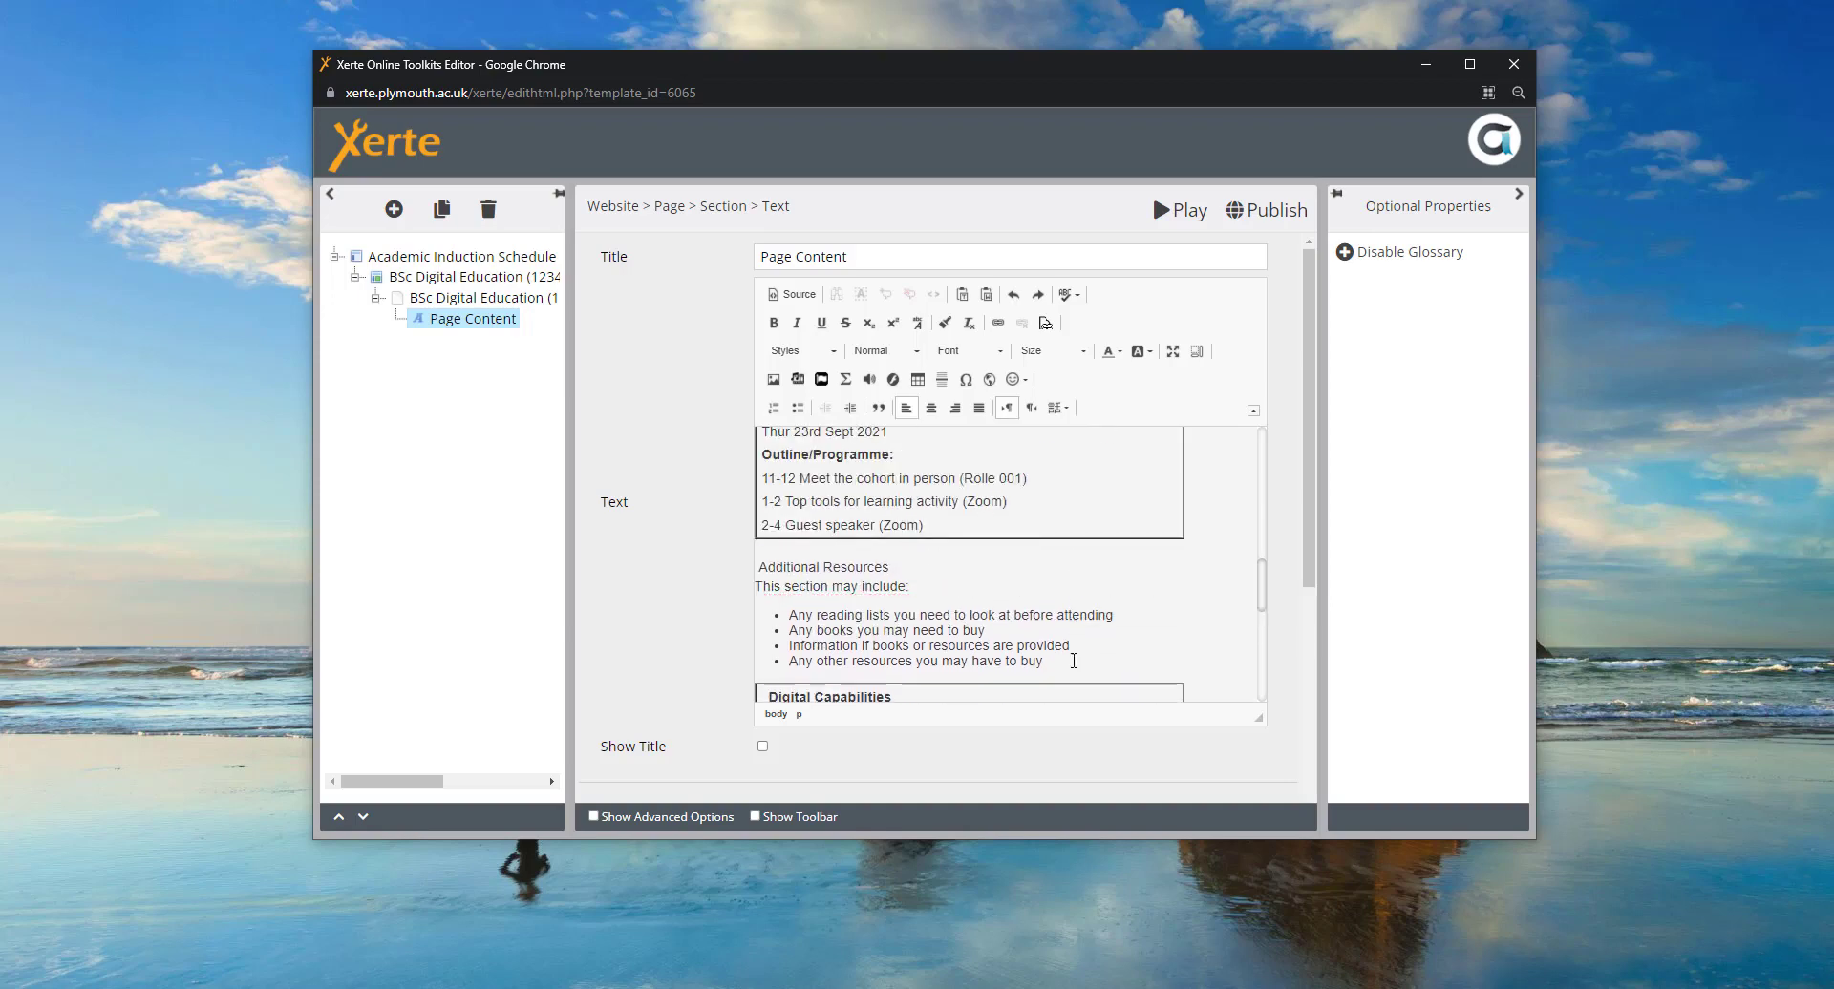
scroll(1091, 660, "down", 1)
scroll(1091, 660, "down", 2)
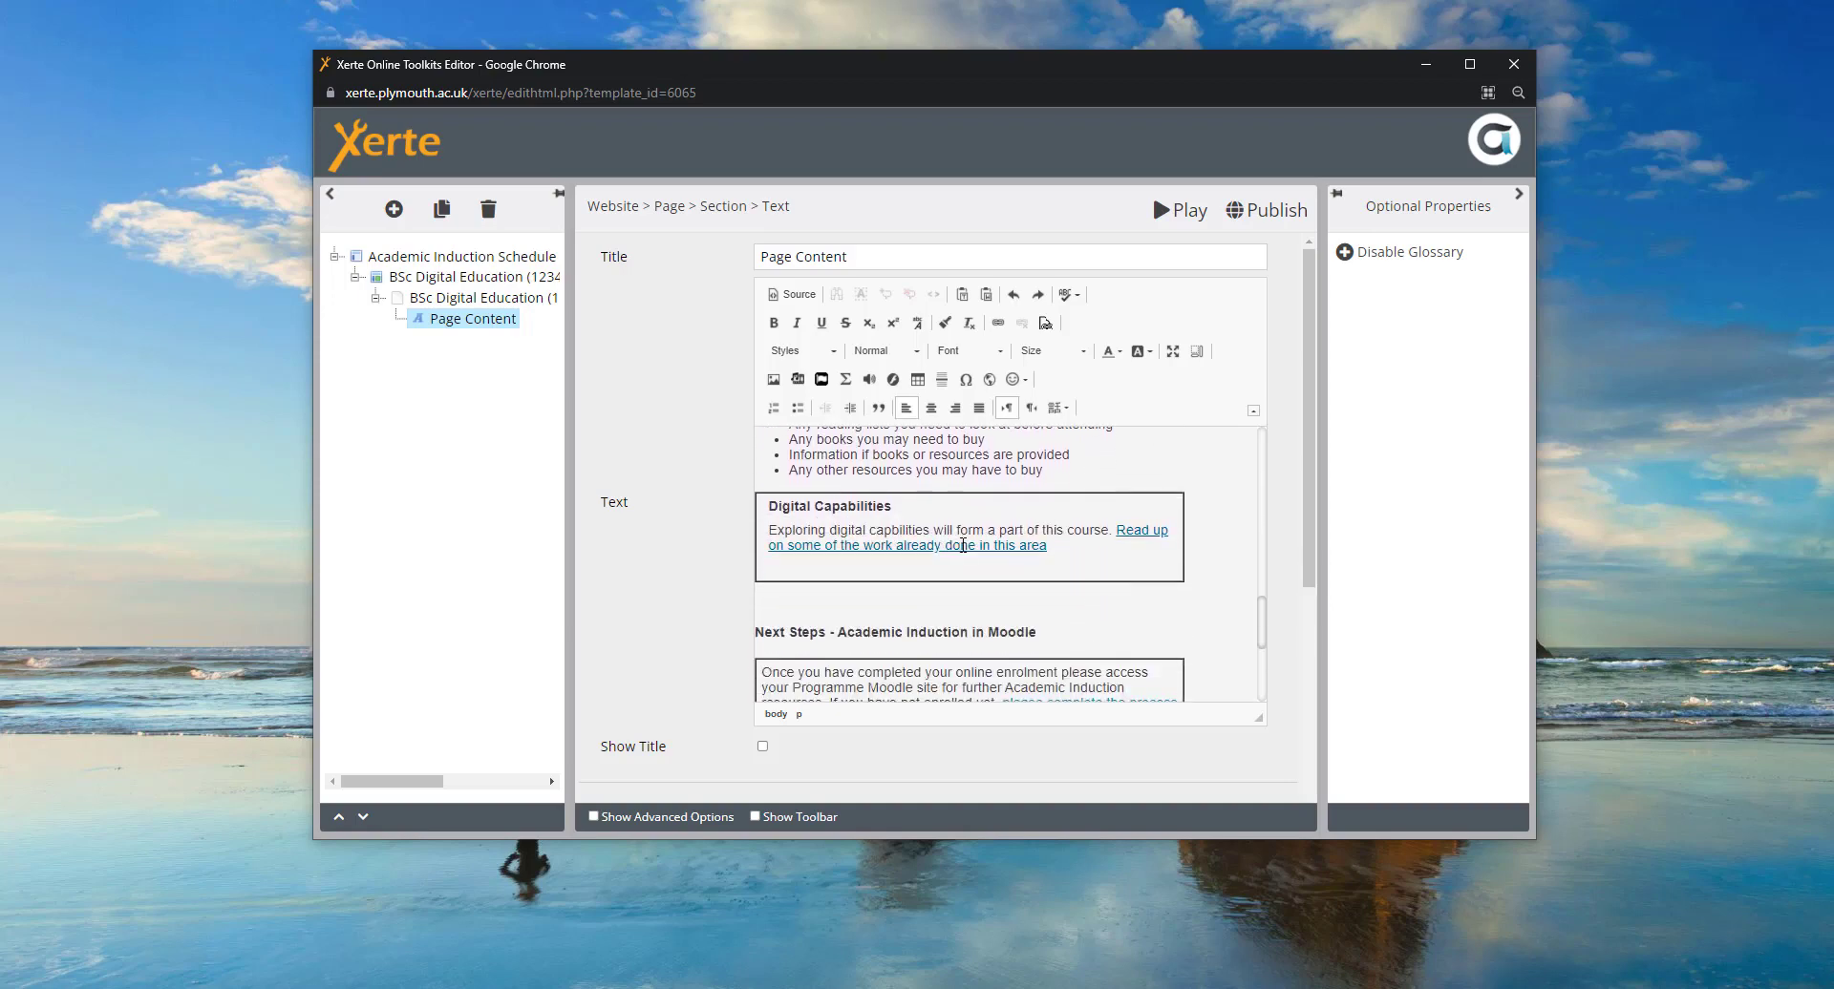
left_click(1063, 551)
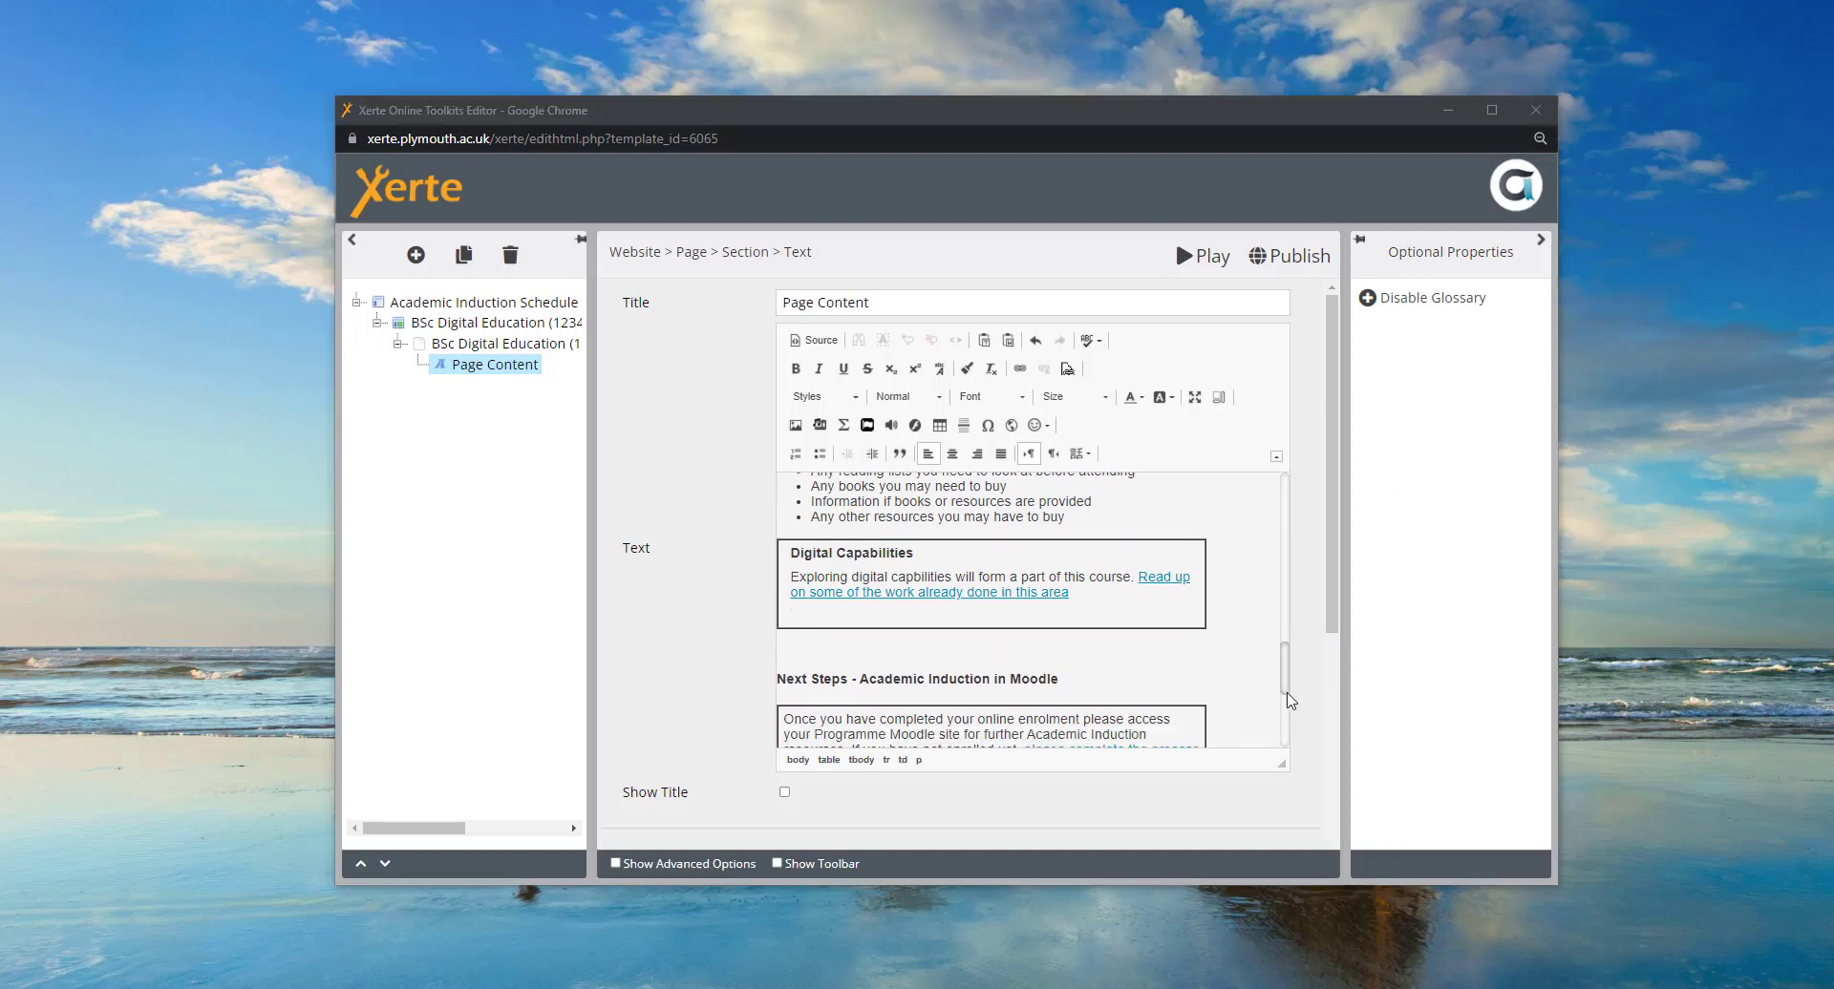
left_click(1093, 595)
key("Return")
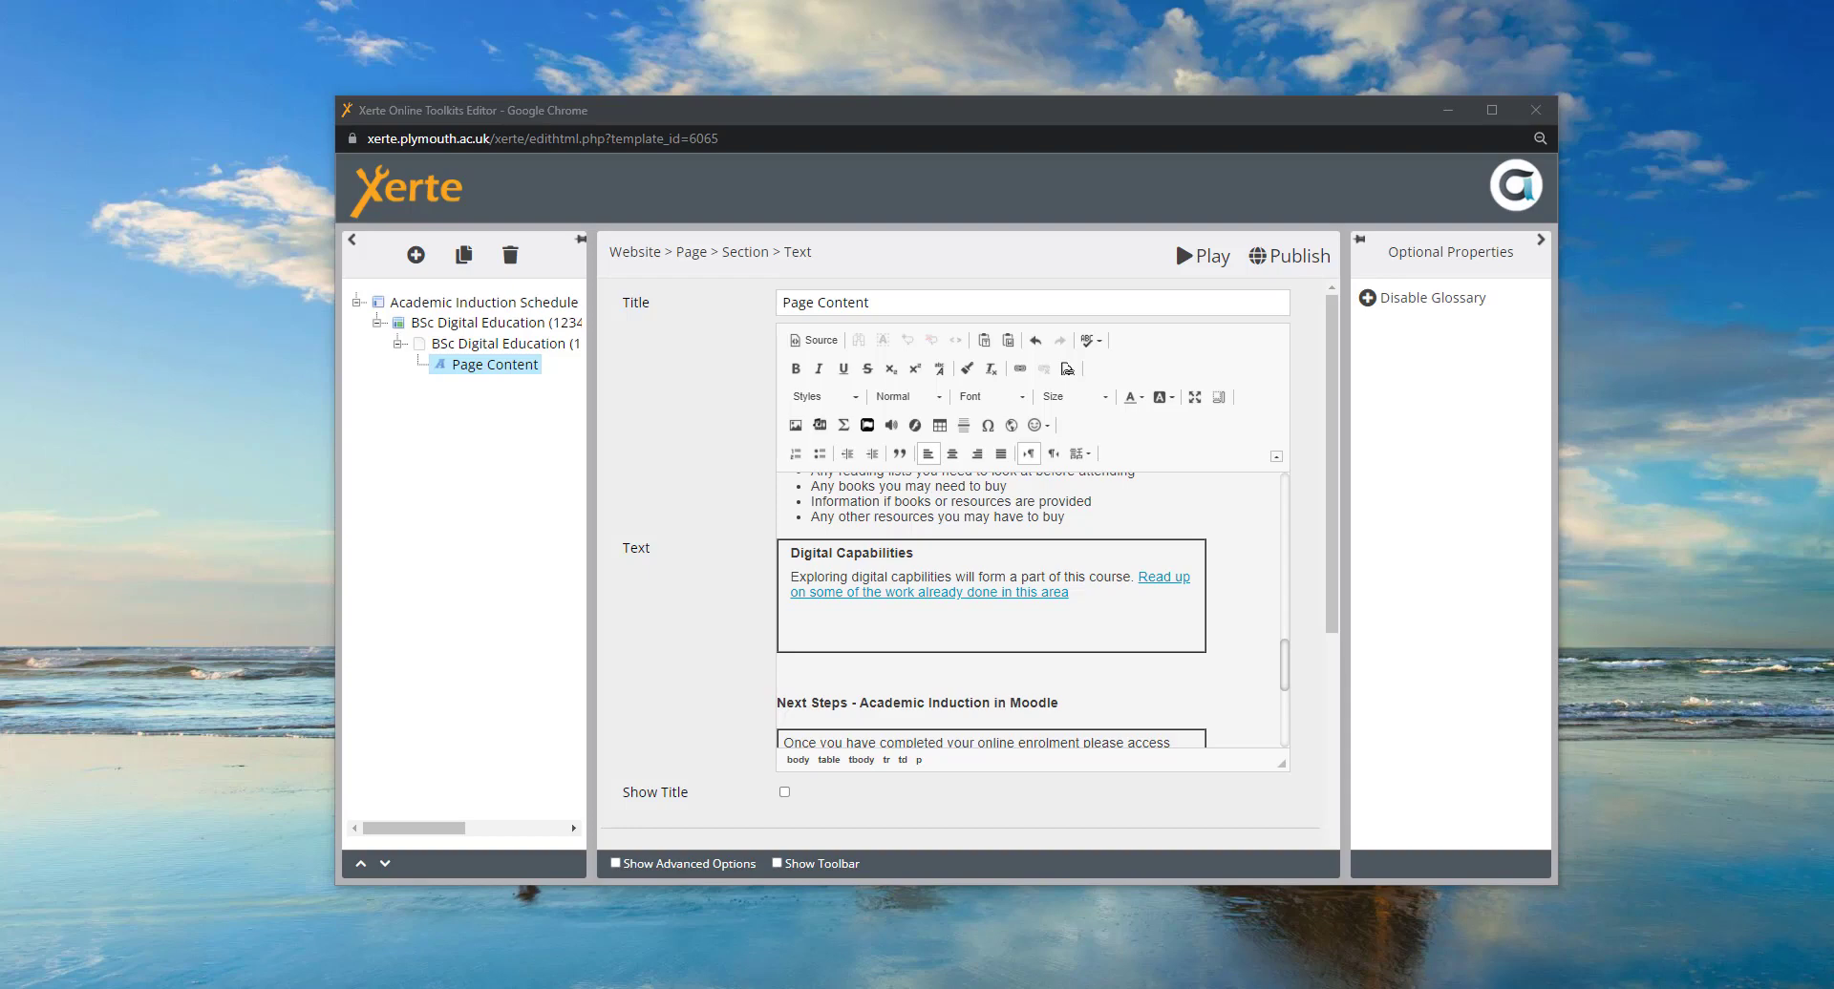
- Type 'Please watch this tedtalk' and link it to the YouTube video URL
left_click(802, 635)
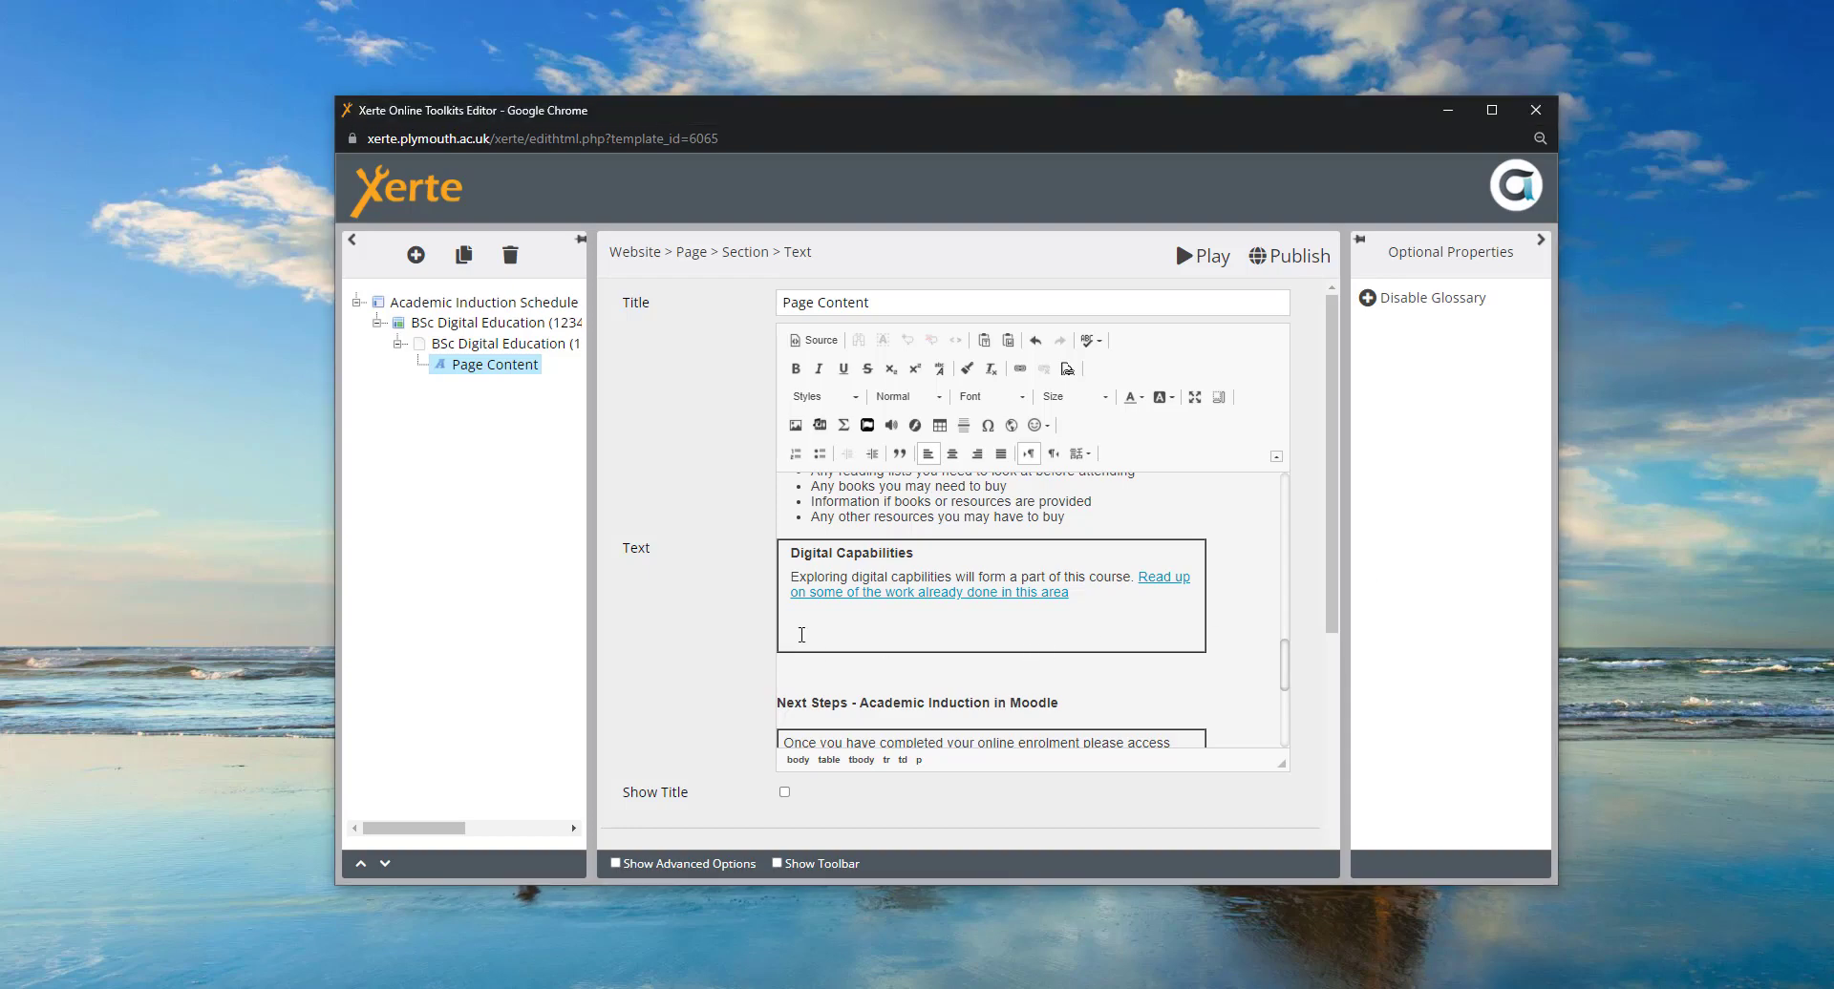
type("Please watch this tedtalk")
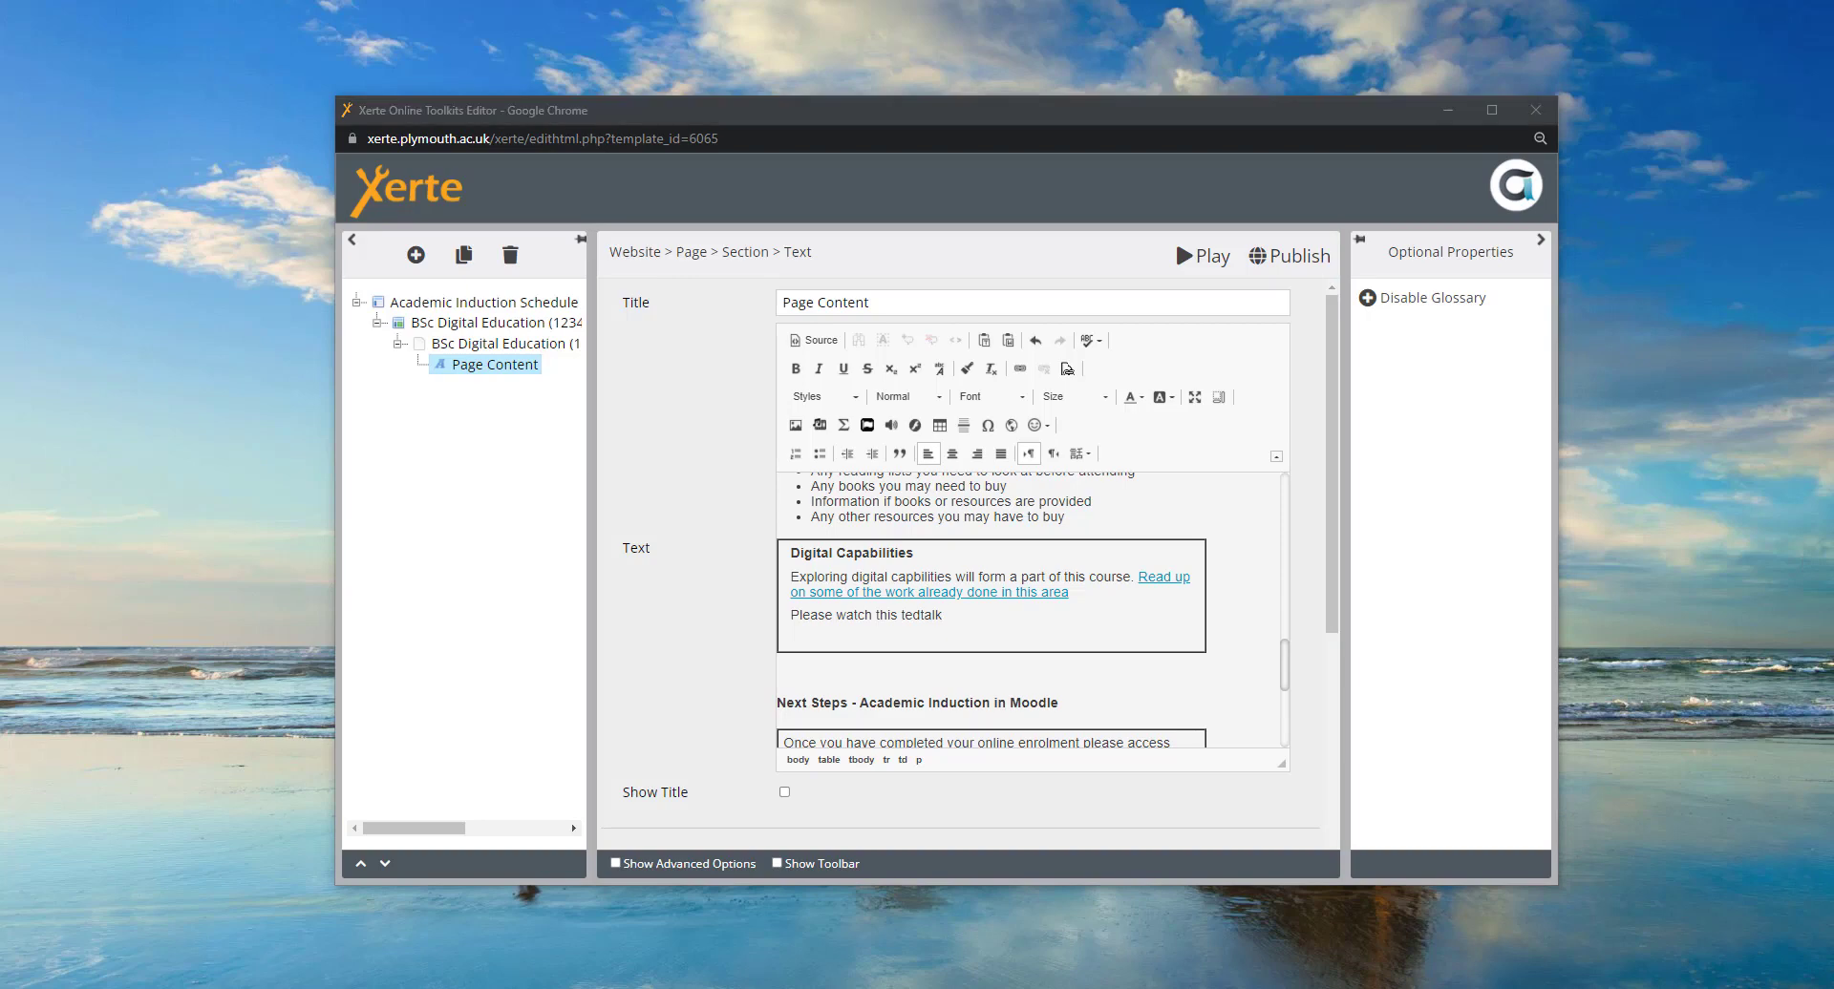
left_click_drag(947, 618, 792, 618)
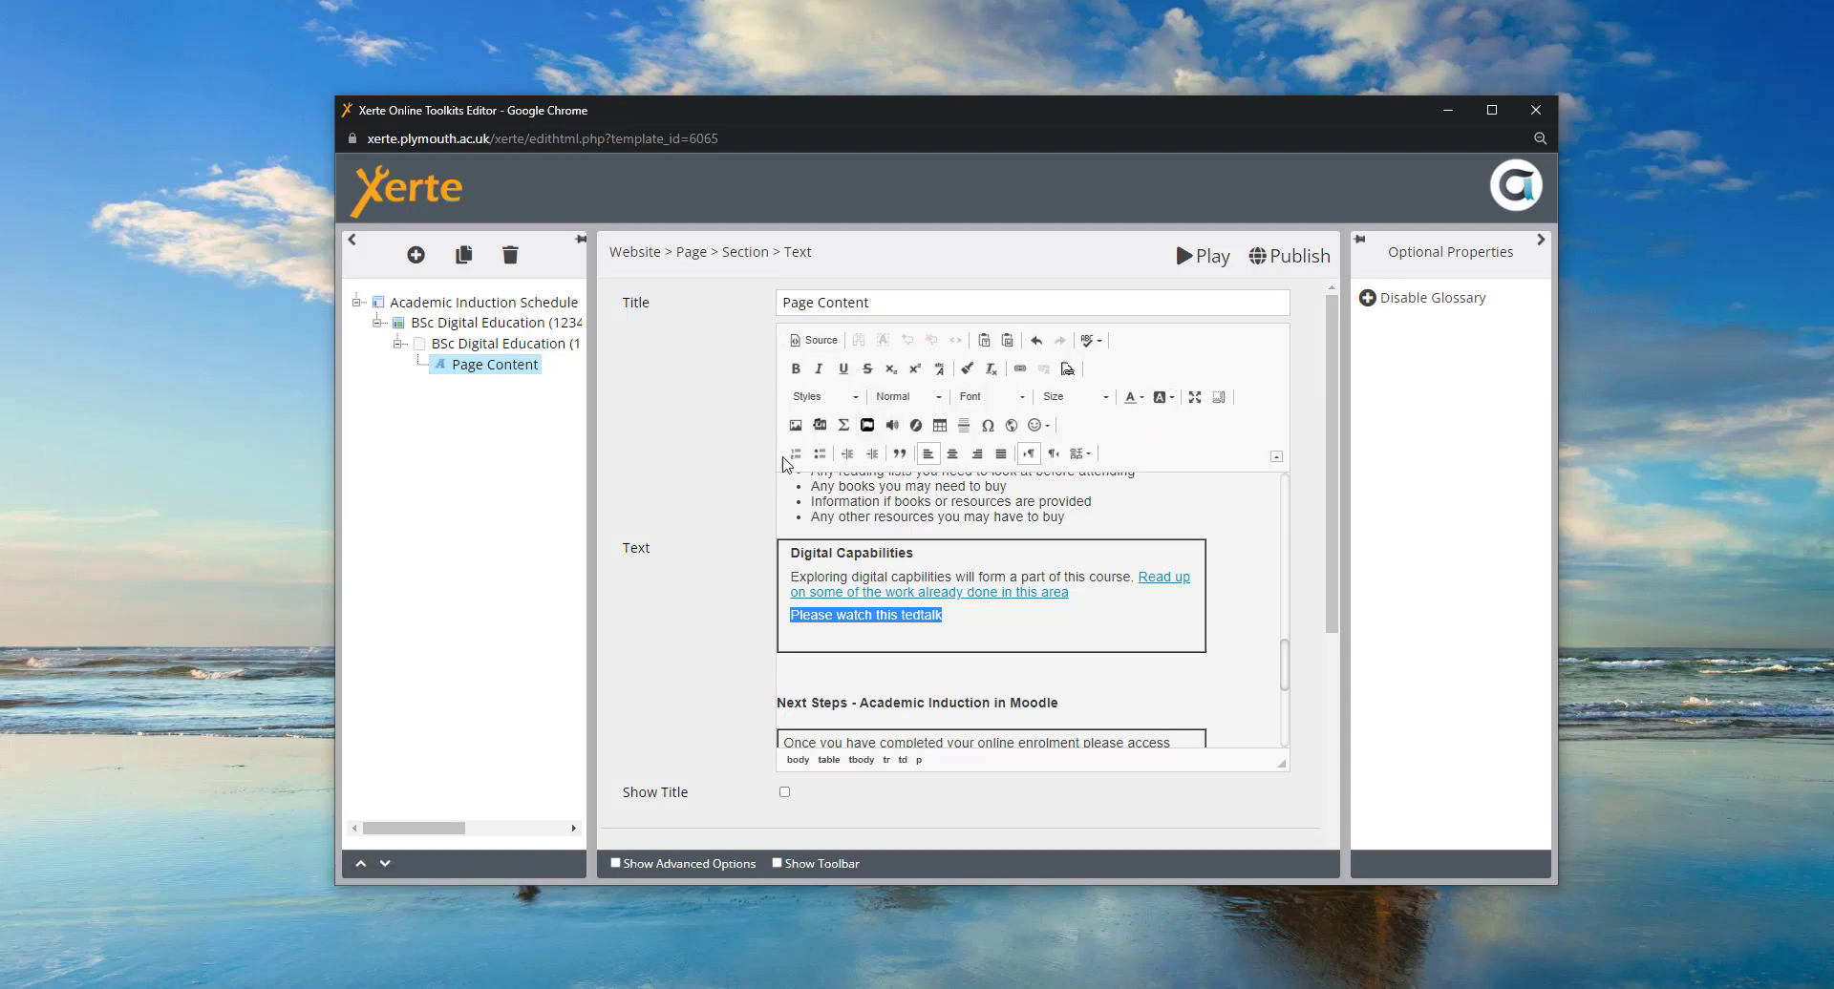
left_click(1020, 370)
type("www.youtube.com/watch?v=ipWtbnorFCM")
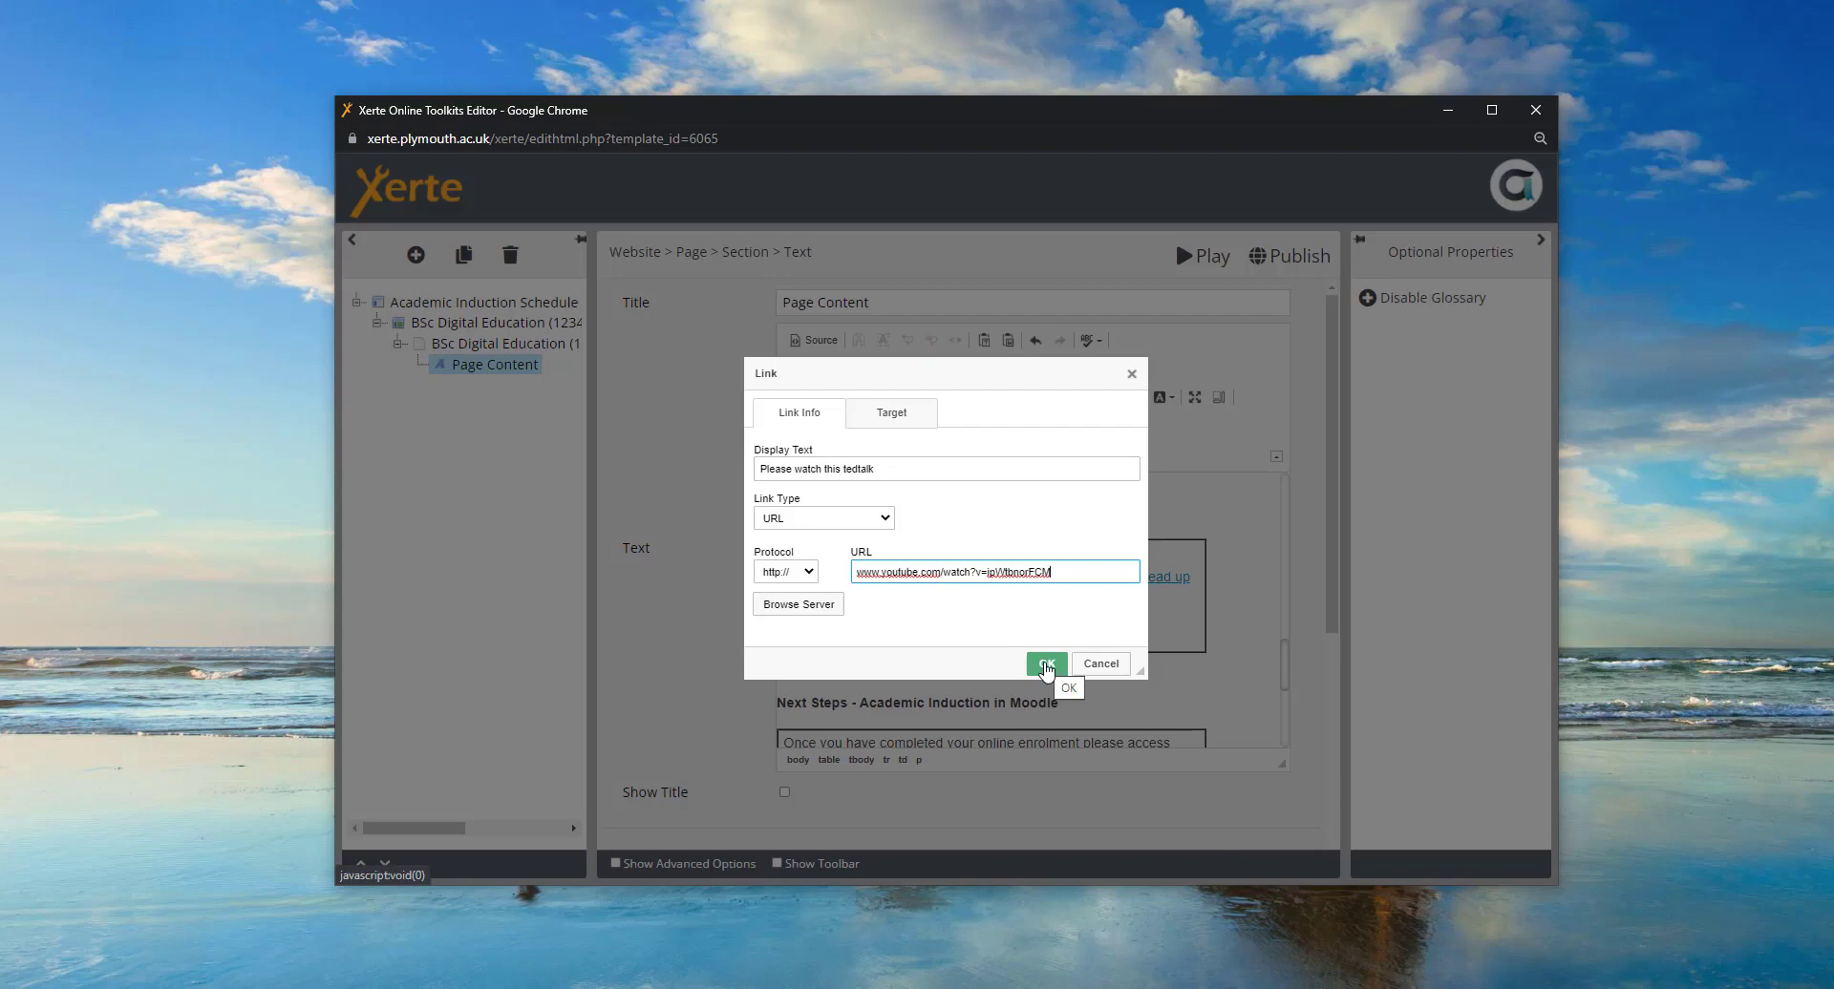
left_click(1047, 666)
- Add empty lines above and below the tedtalk link
left_click(971, 618)
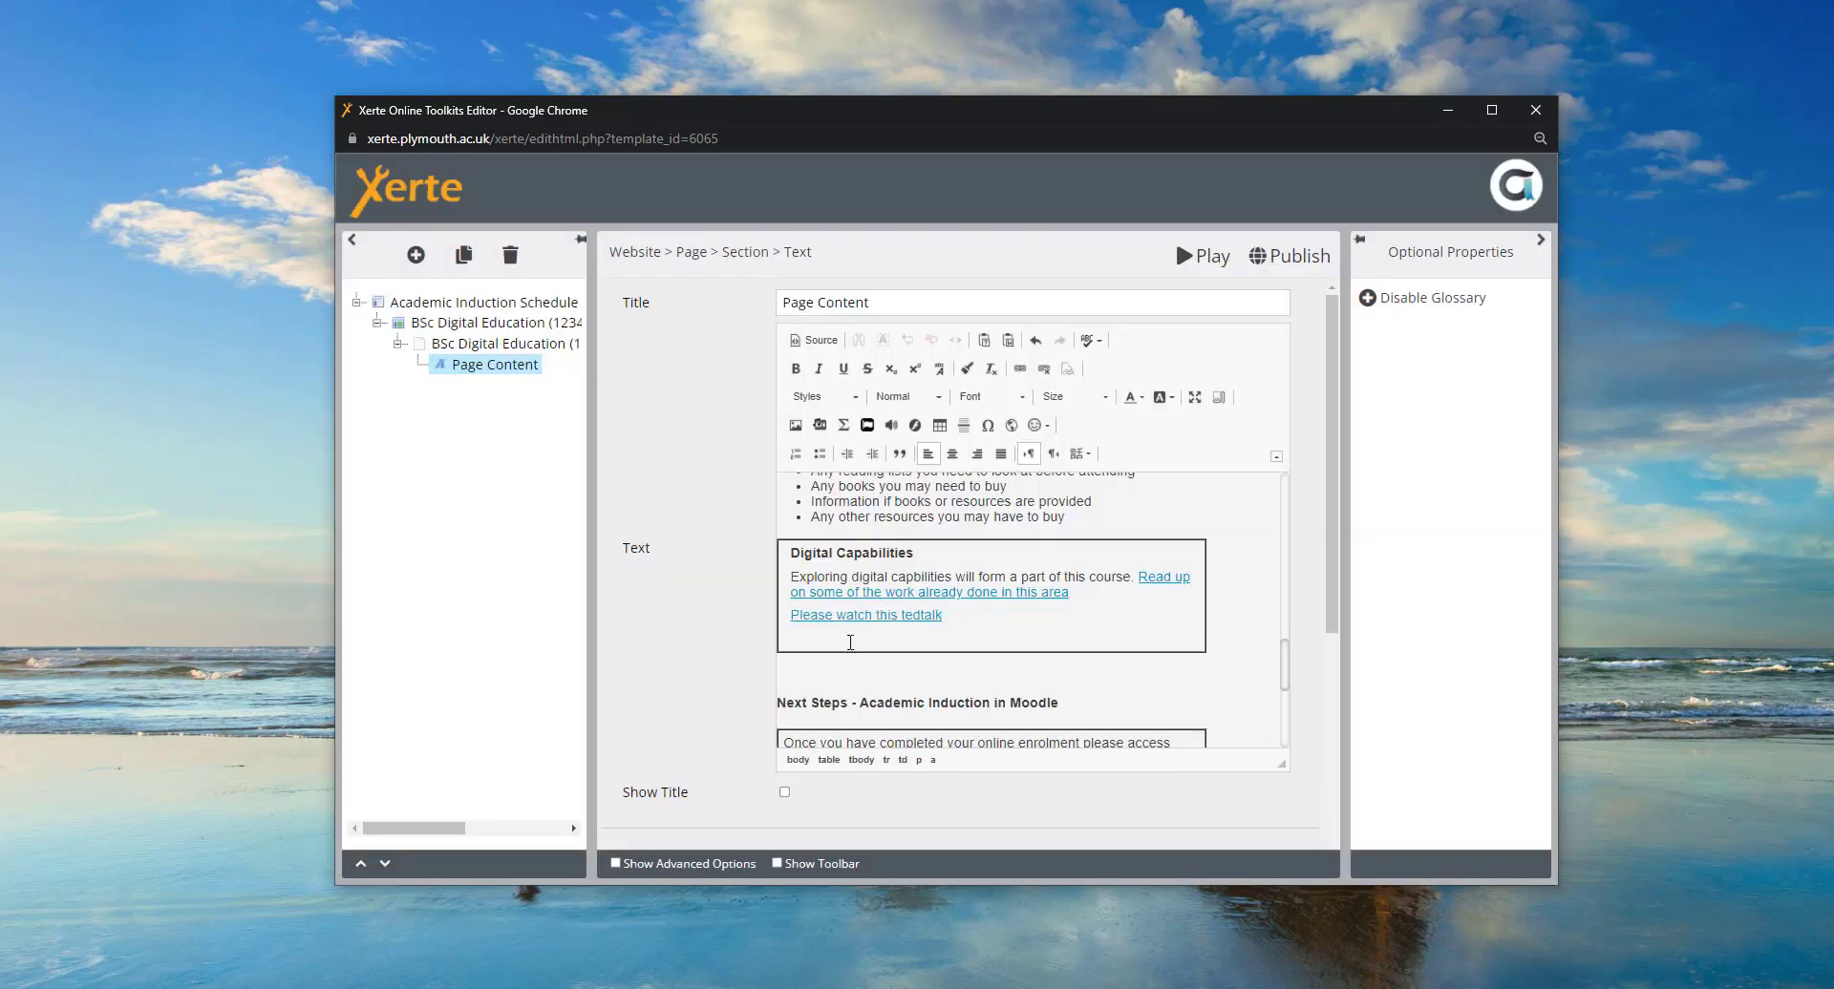
left_click(791, 616)
key("Return")
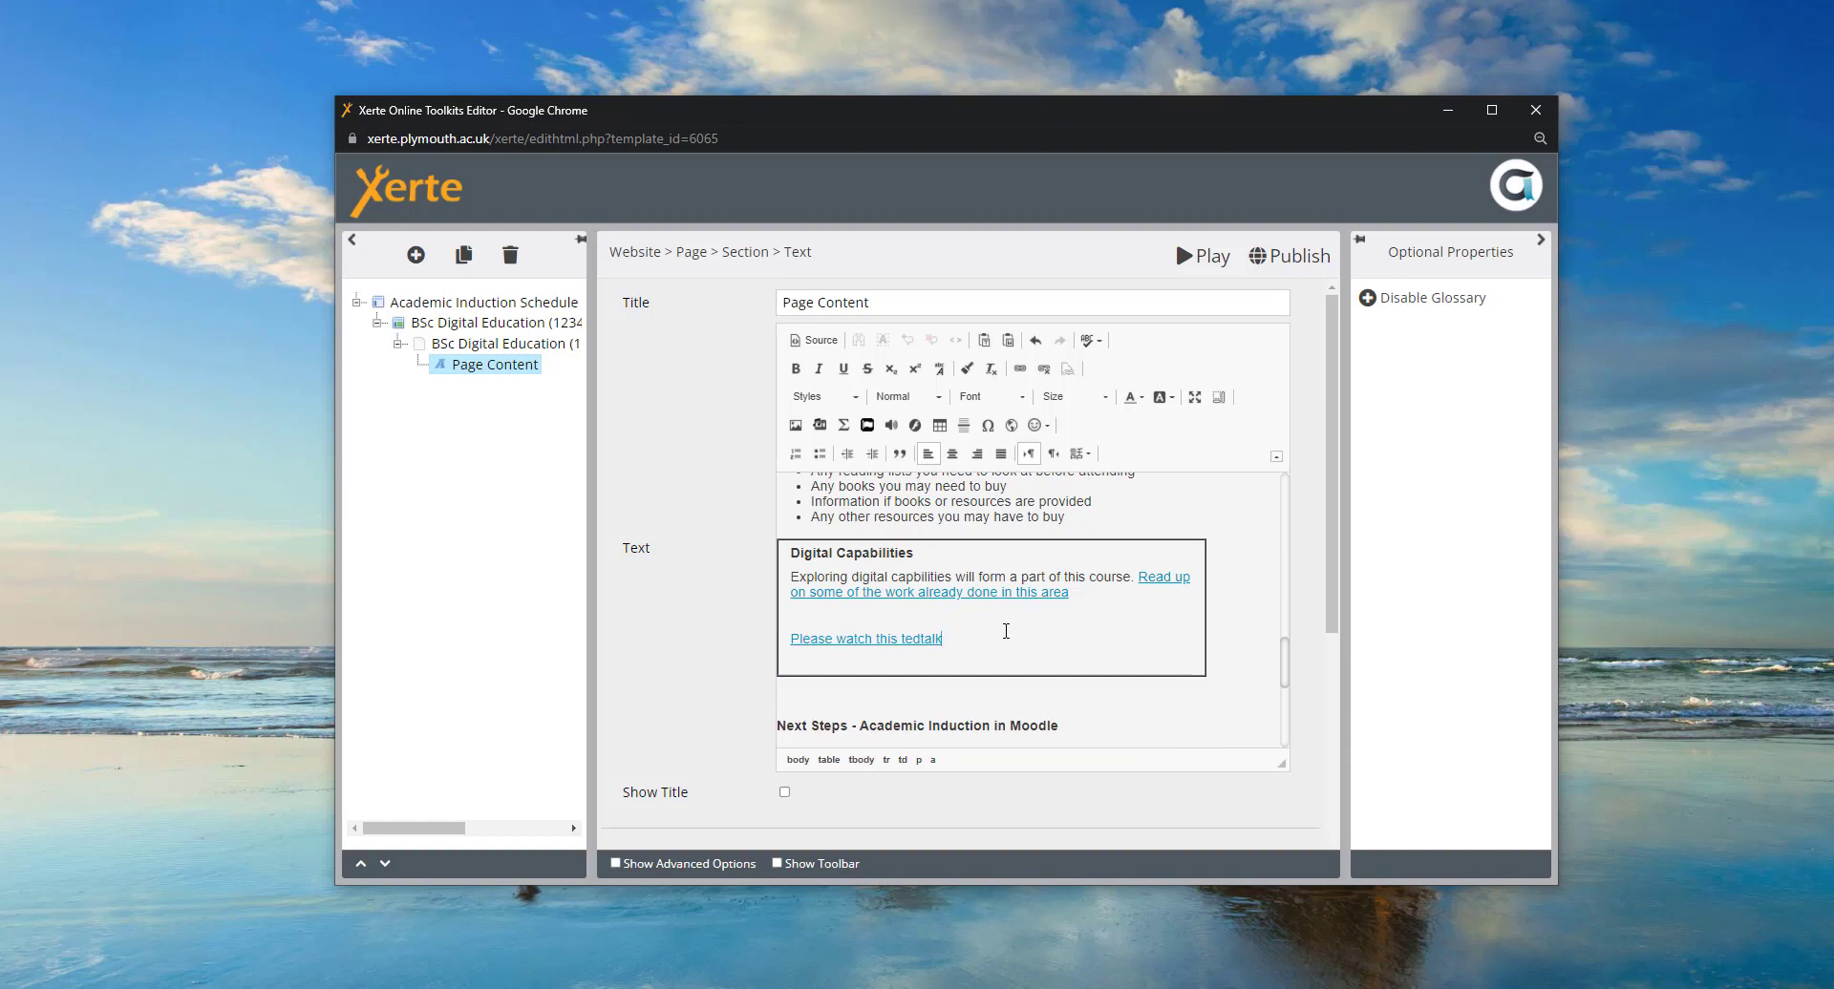
key("Return")
key("Return")
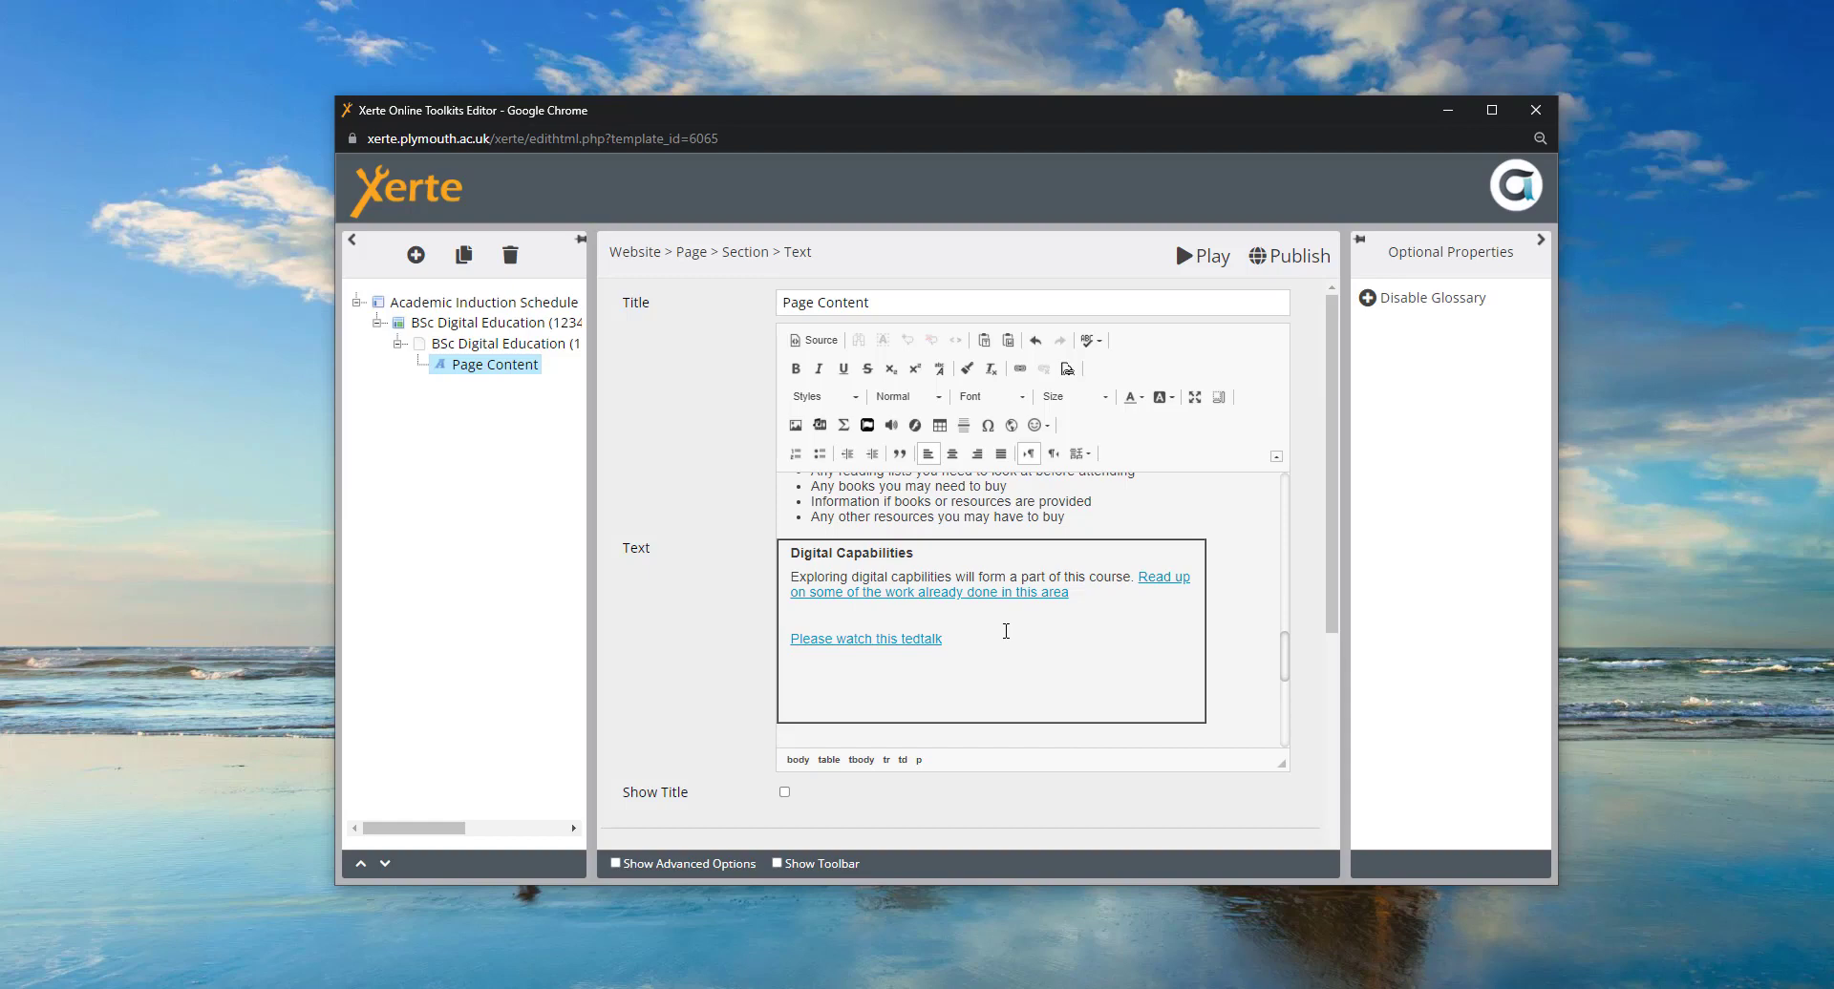
- Undo the tedtalk link lines and start a new empty line below the 'this area' link
key("ctrl+z")
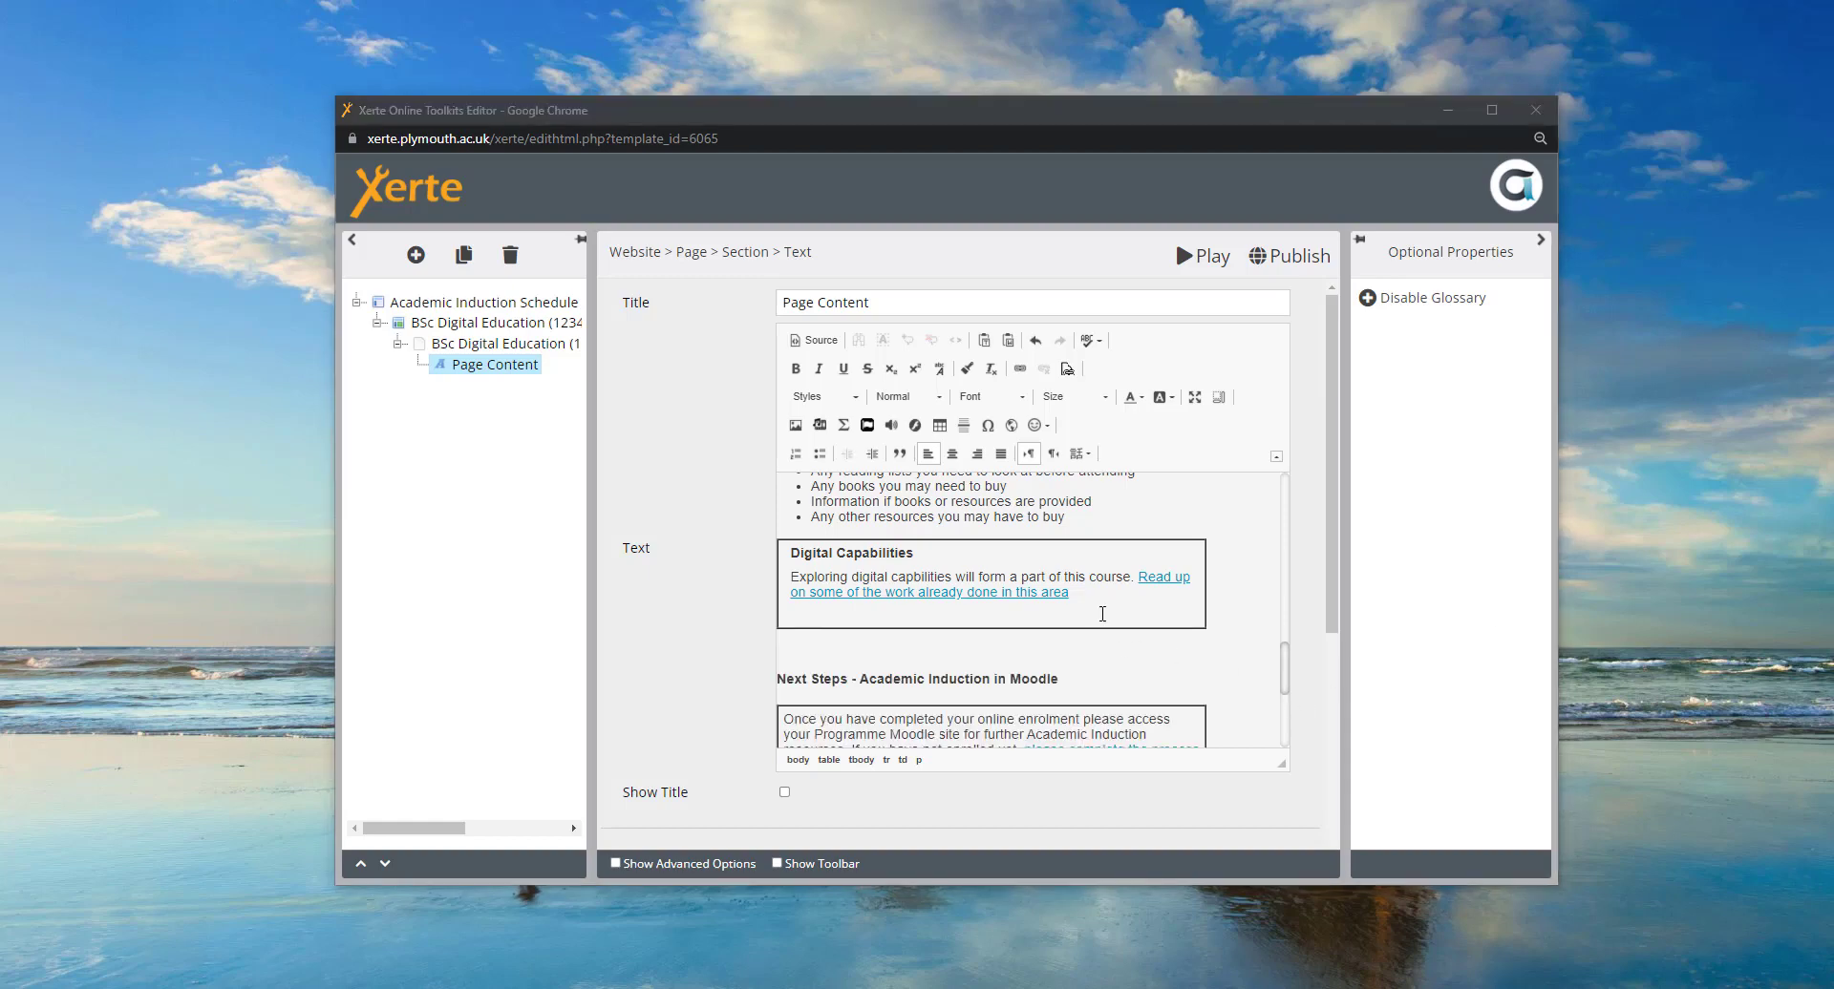
left_click(1094, 594)
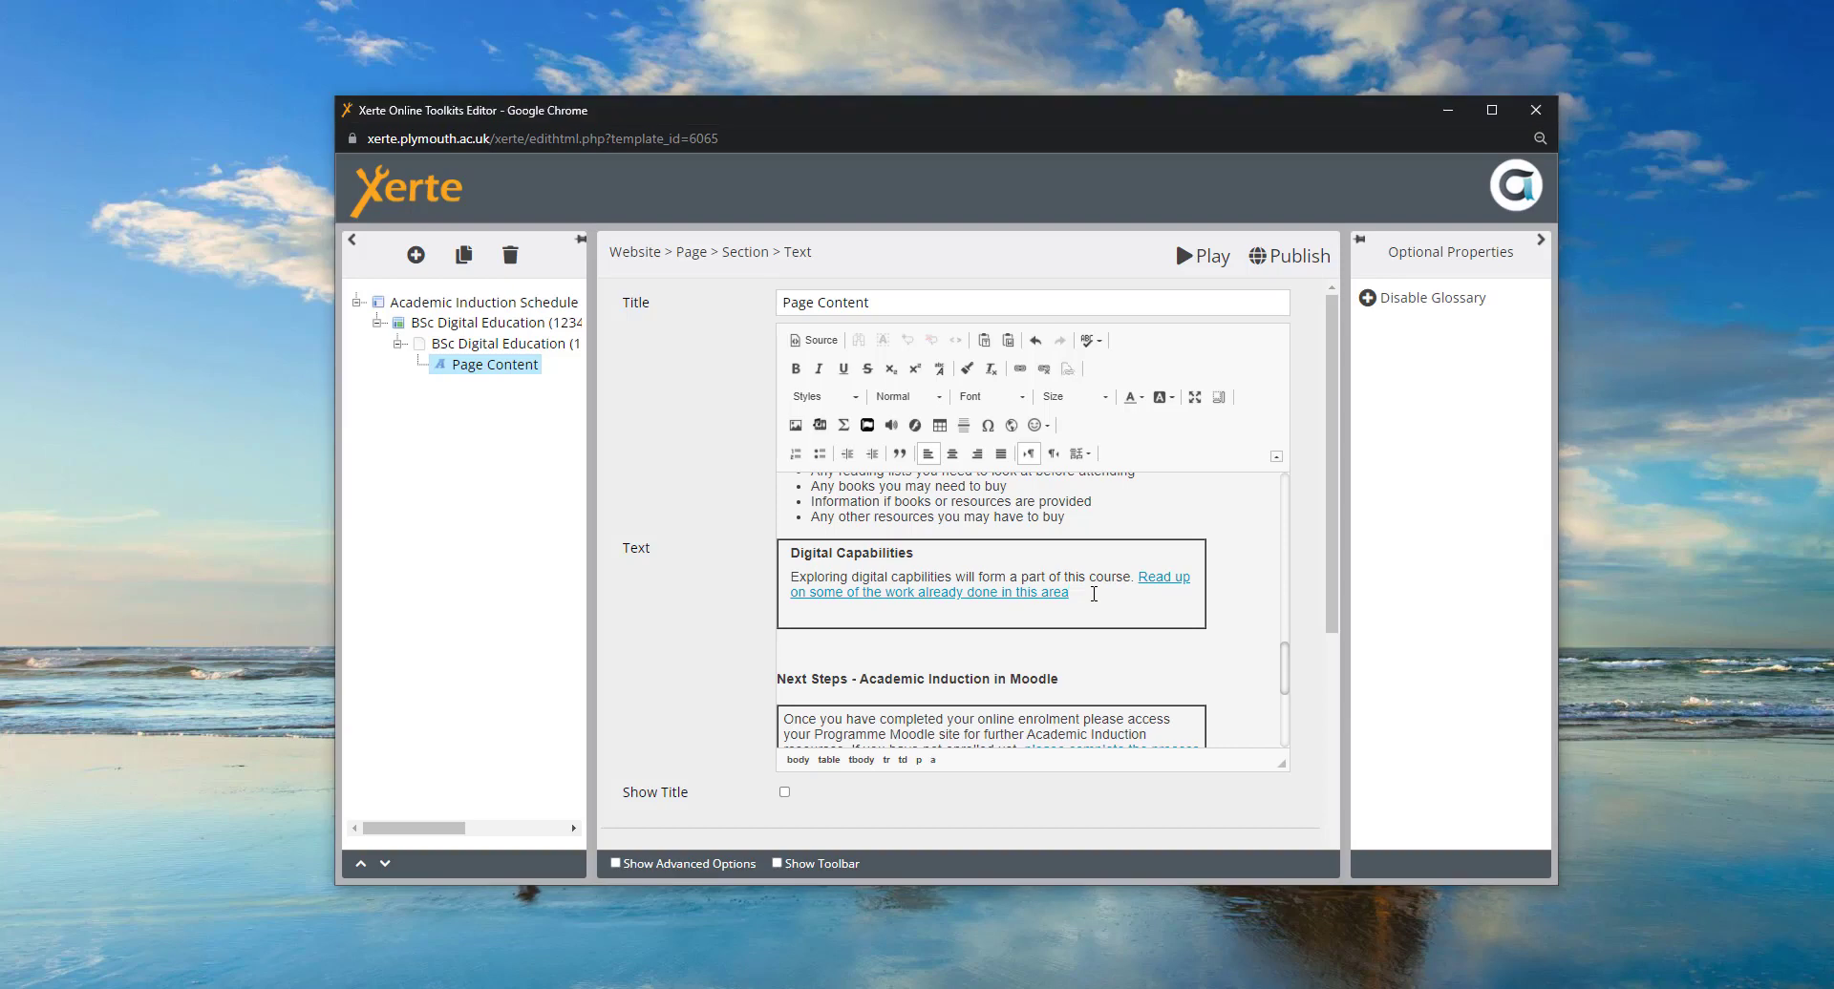
key("Return")
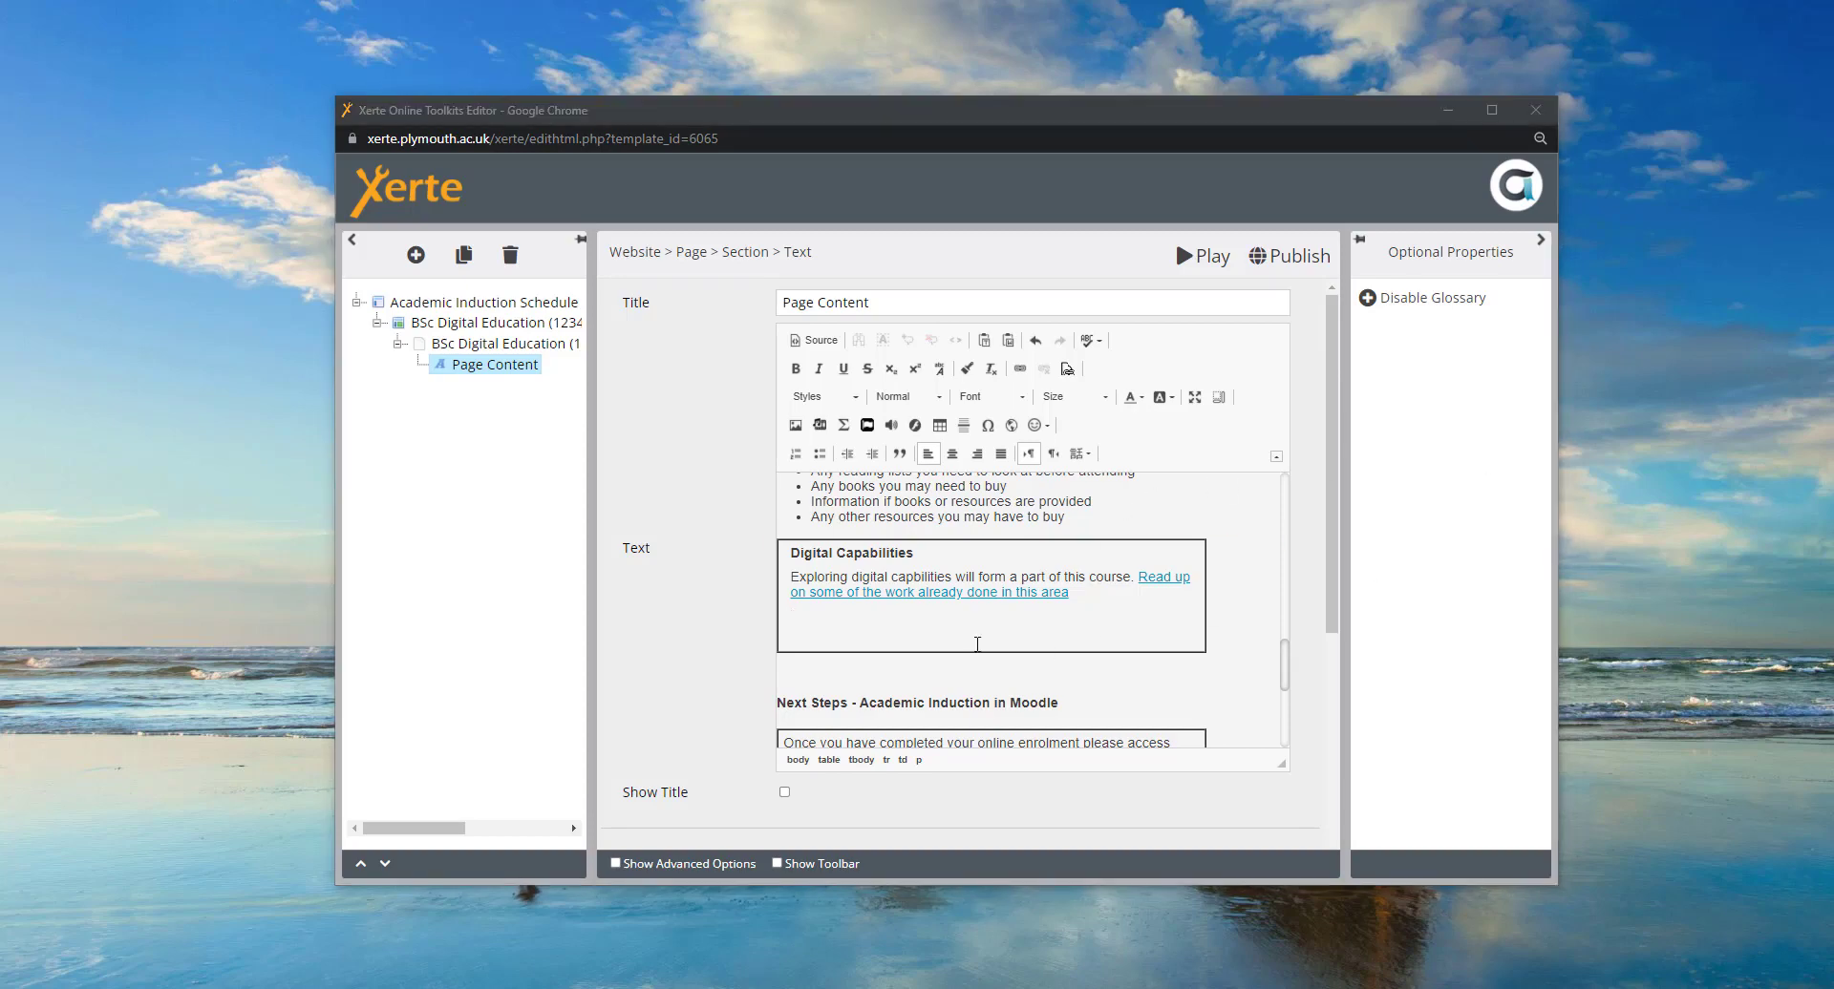
- Retype 'Please watch this tedtalk' on the empty line and link it to the TED talk's YouTube URL
left_click(801, 635)
left_click(801, 635)
type("Please watc")
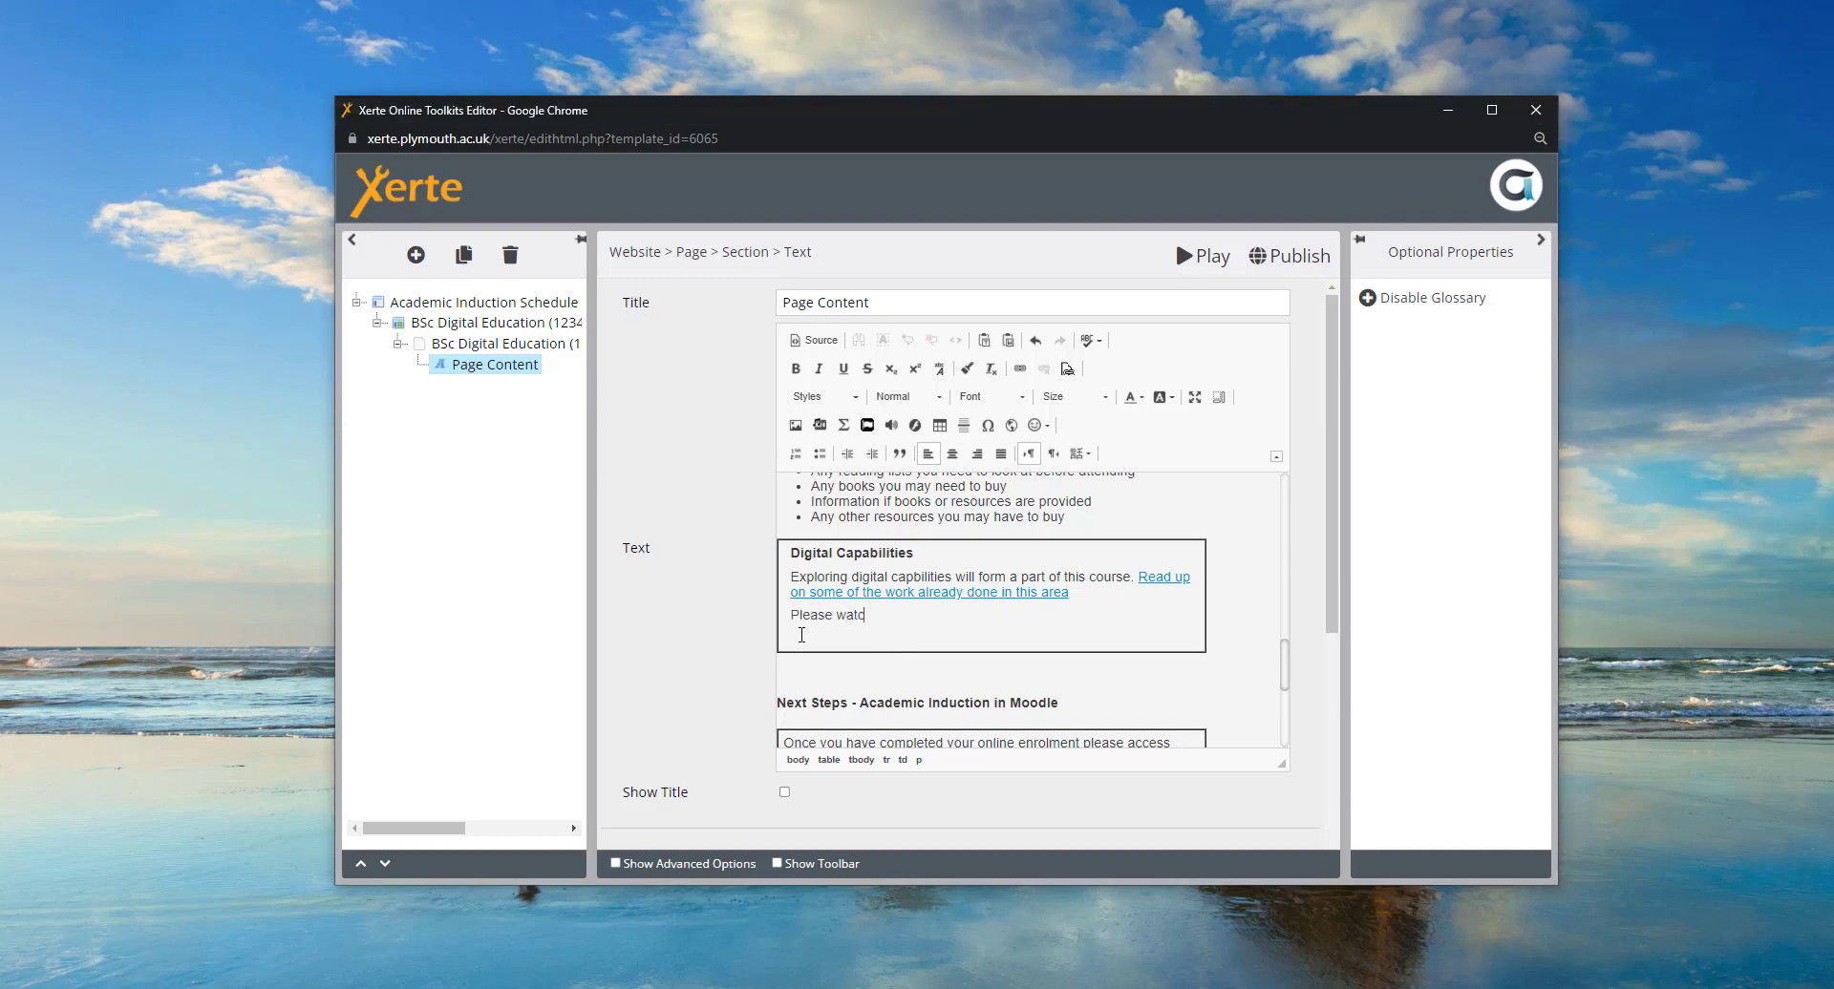
type("h this tedtalk")
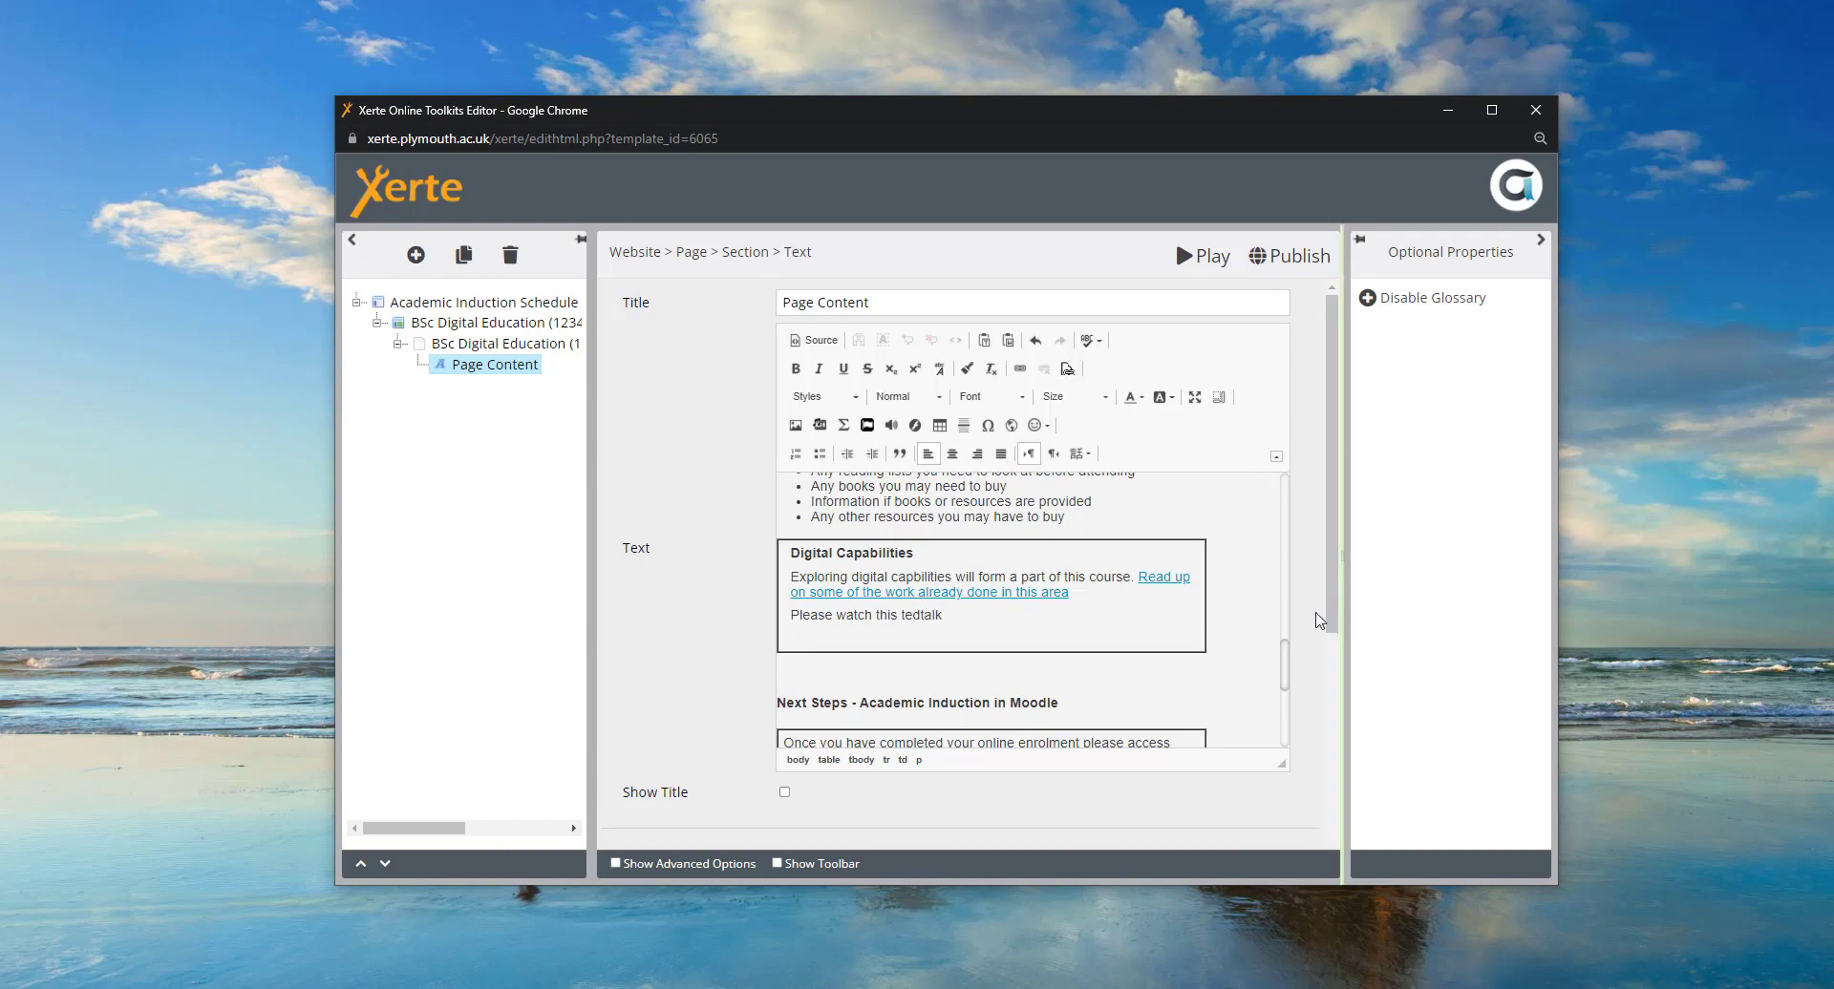
key("alt+Tab")
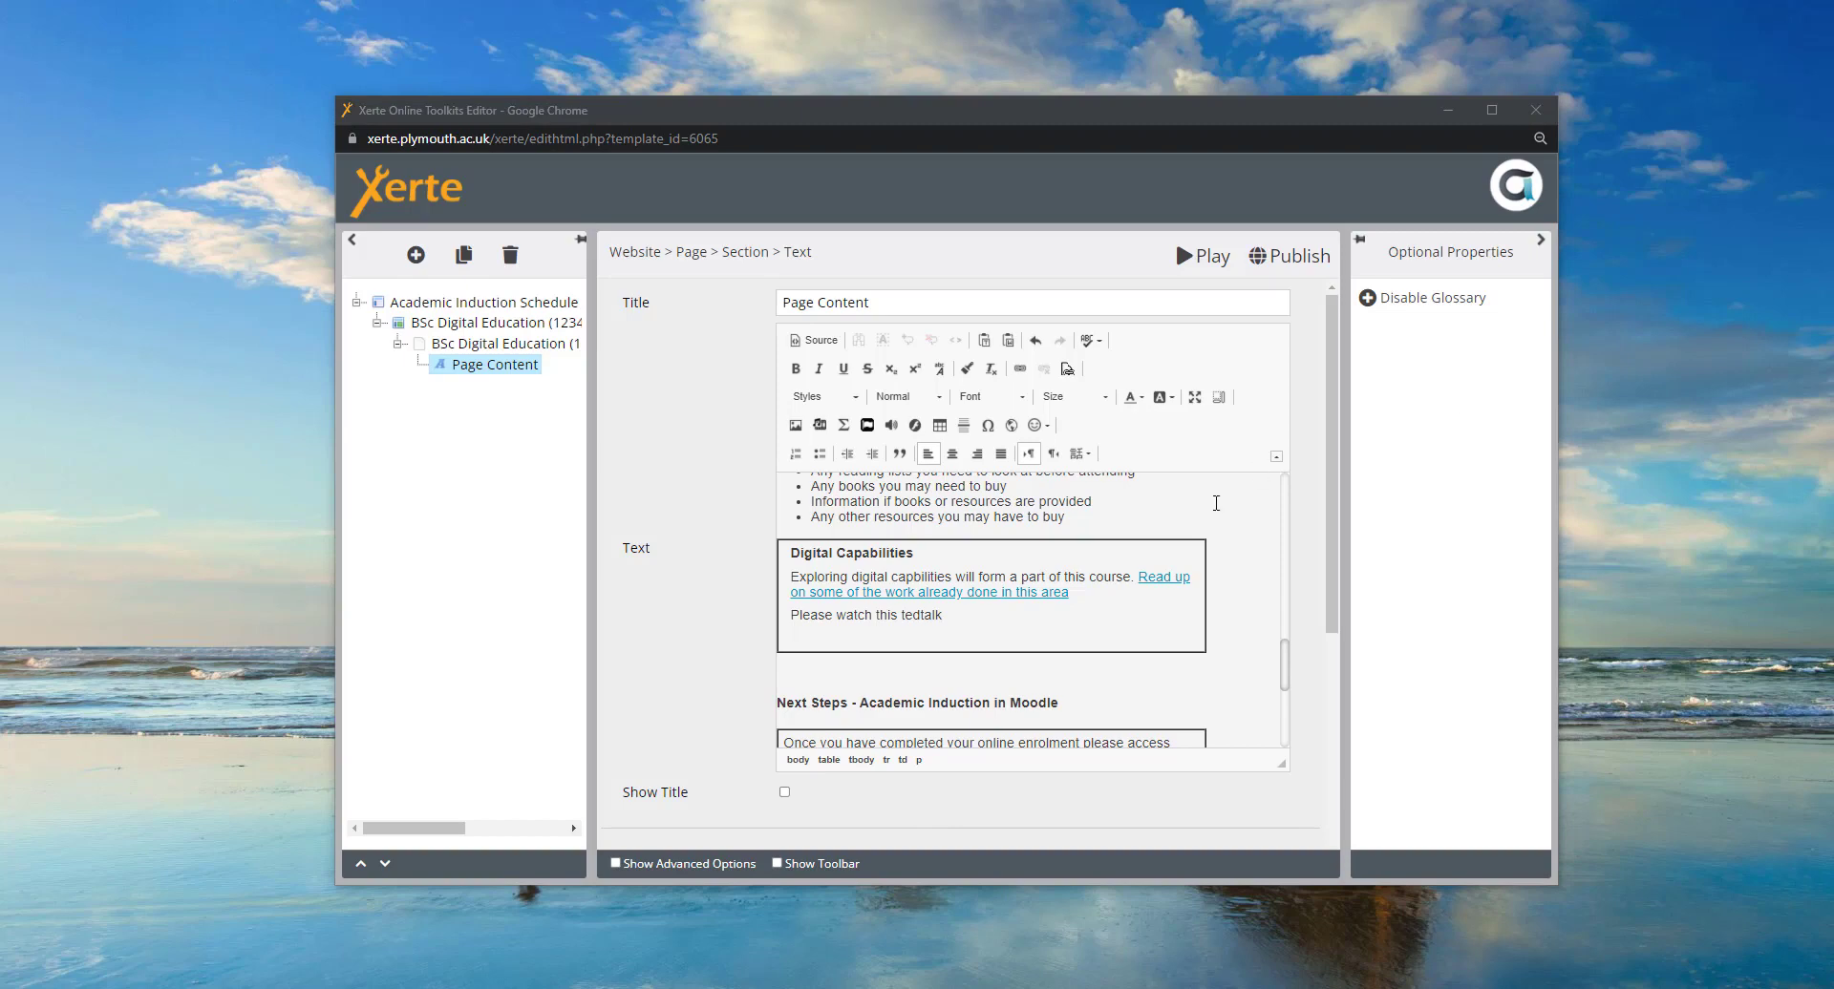
left_click_drag(944, 616, 789, 619)
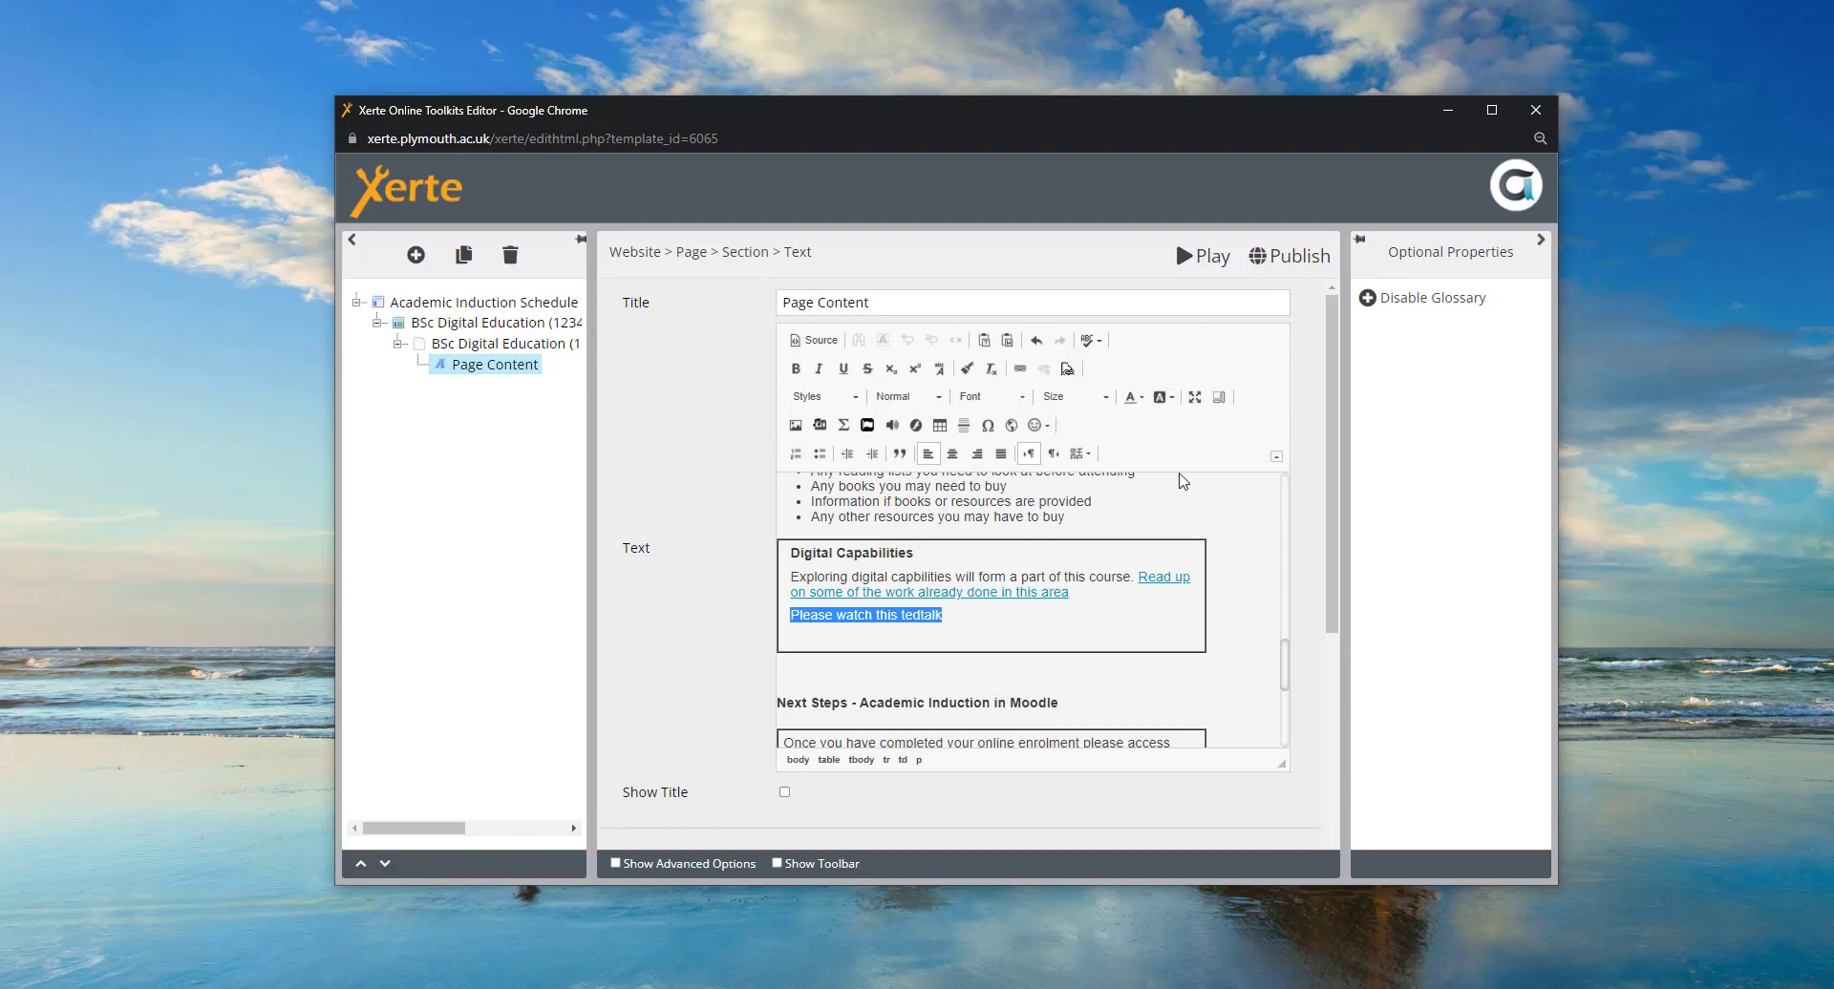
left_click(1022, 372)
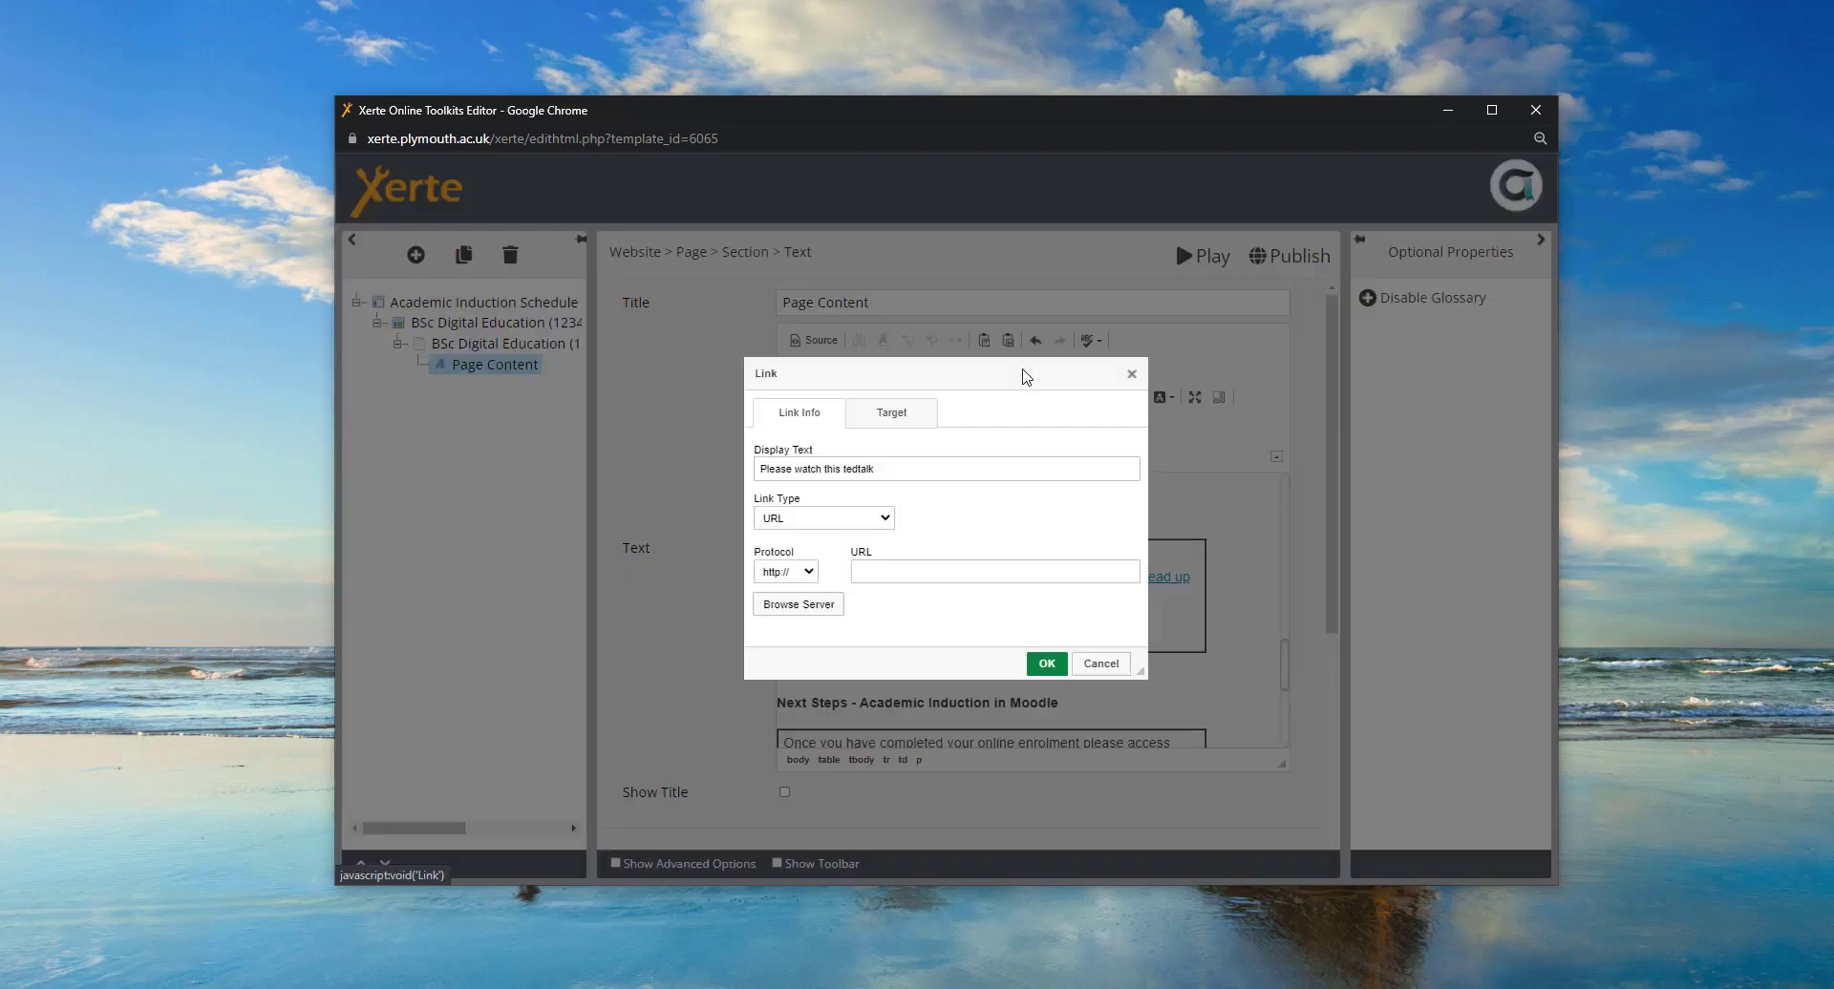
type("www.youtube.com/watch?v=ipWtbnorFCM")
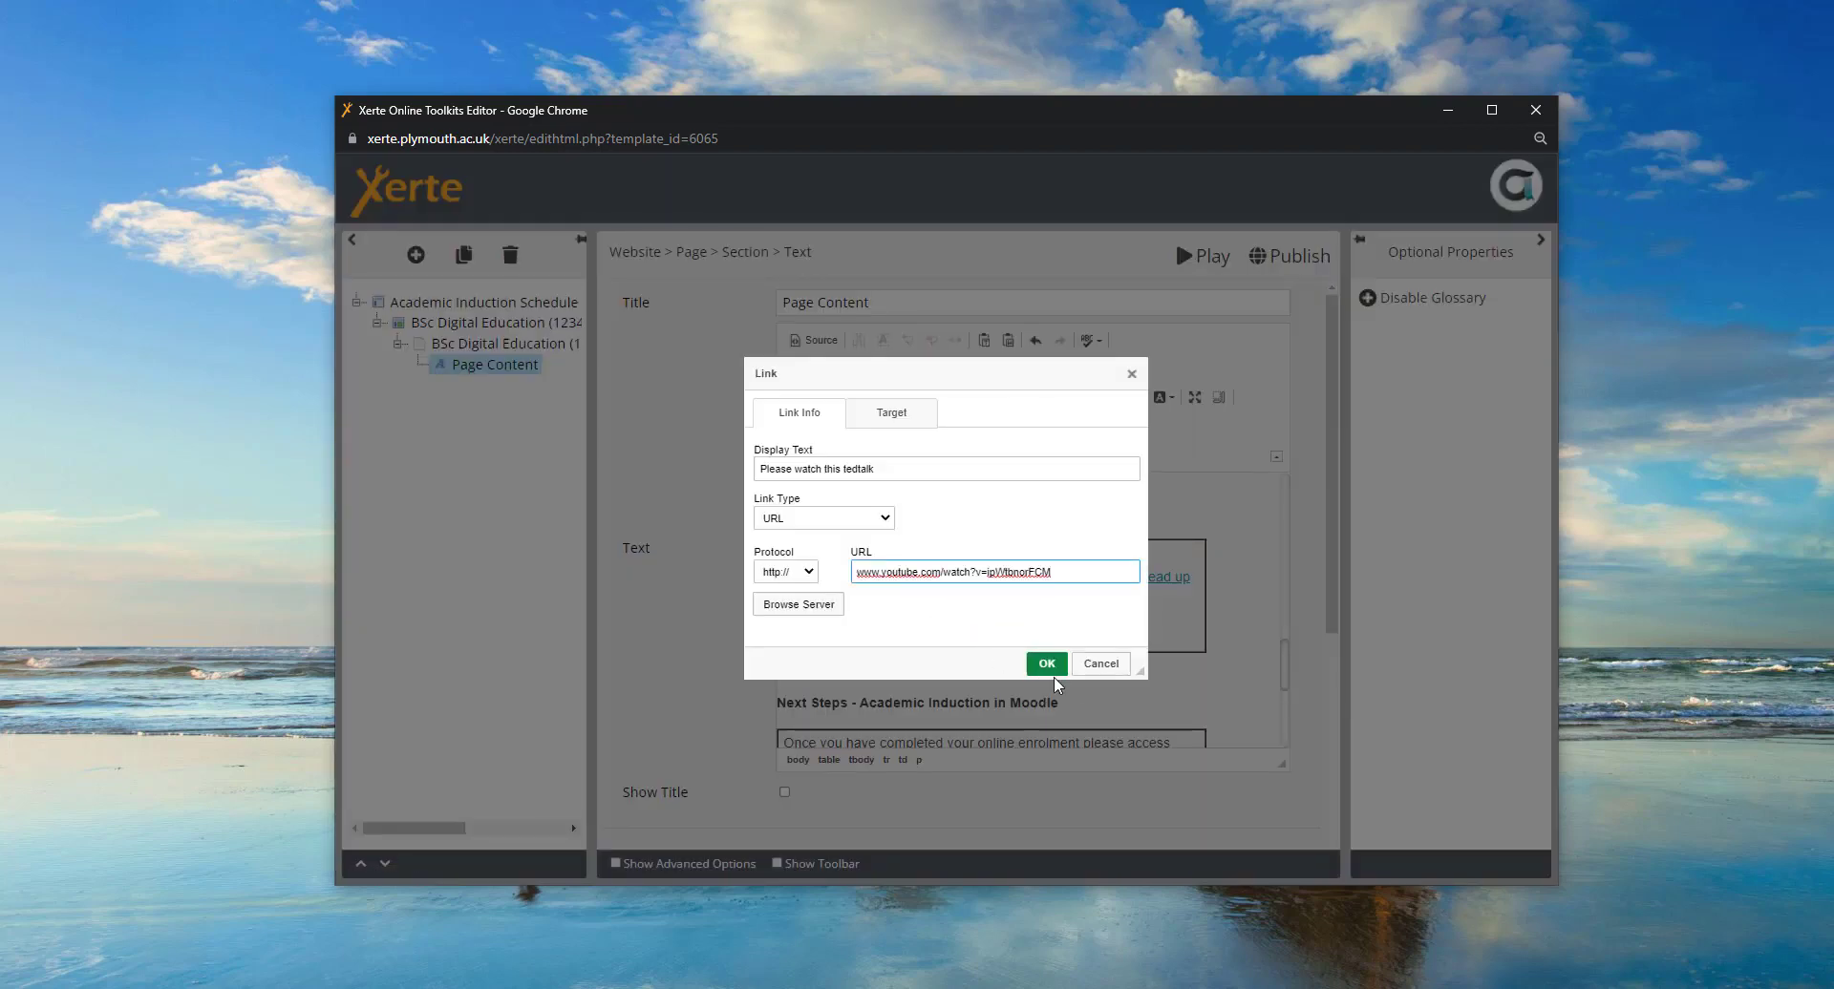
left_click(1046, 663)
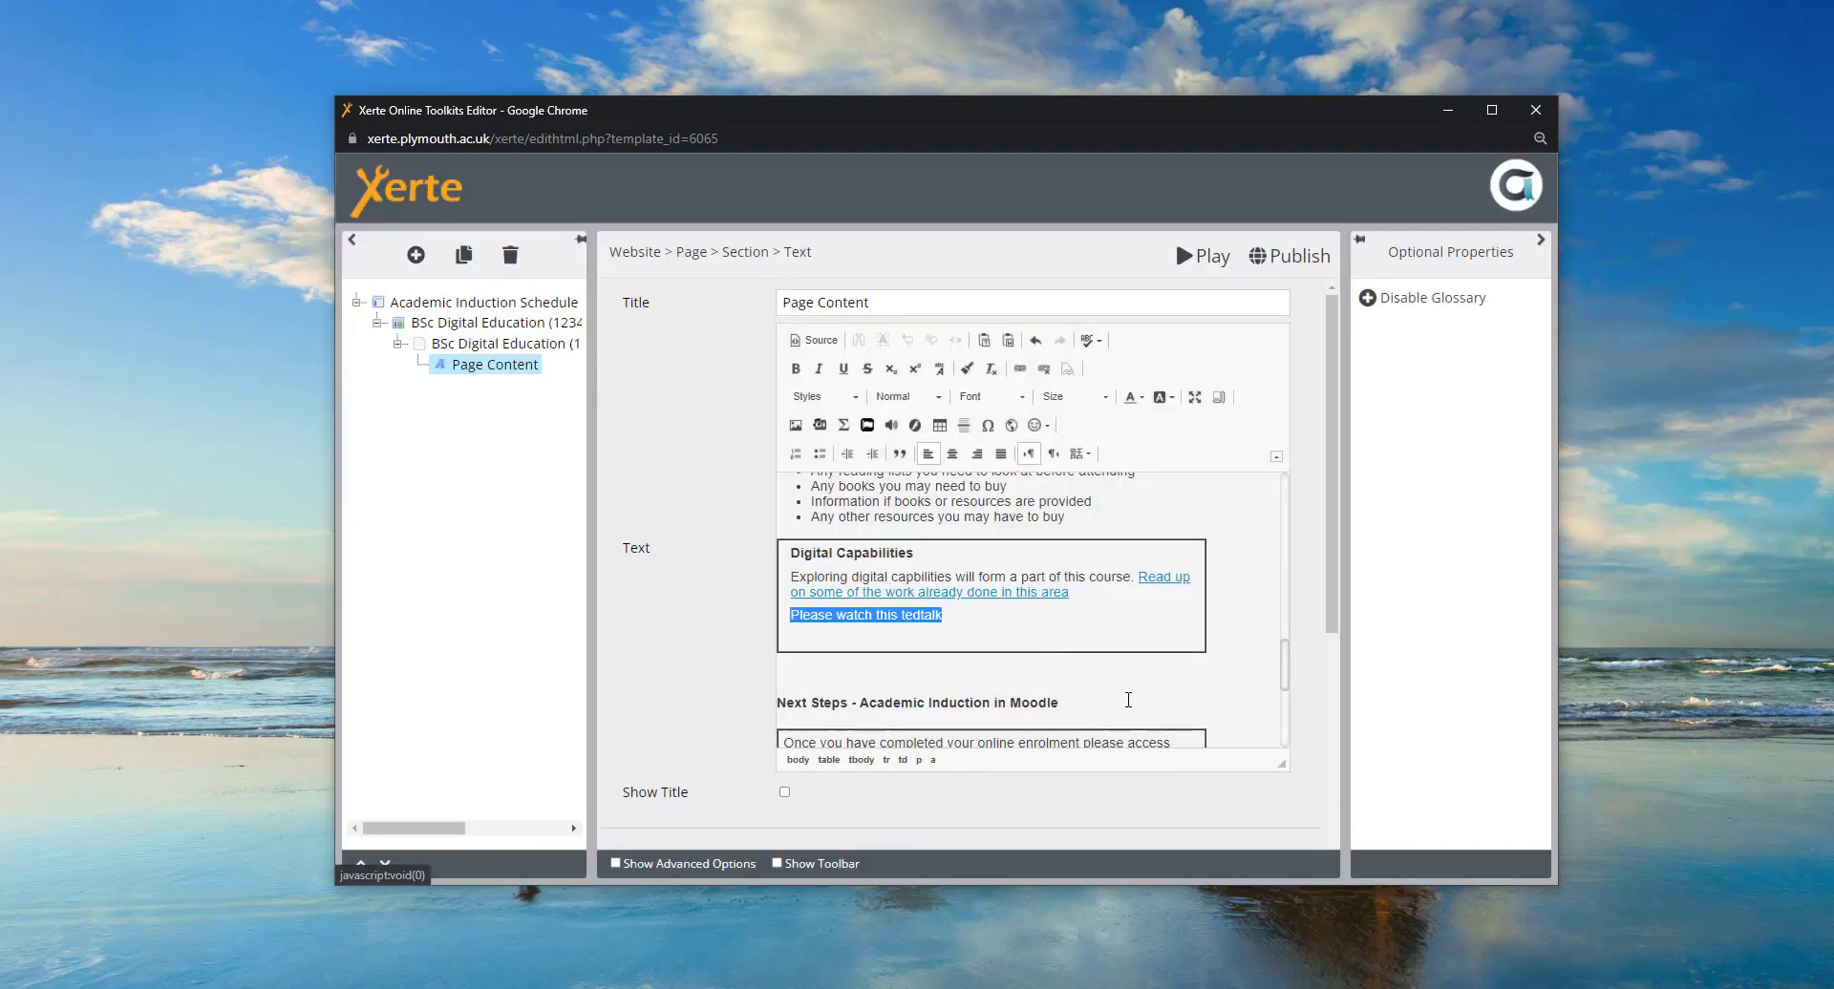
left_click(971, 617)
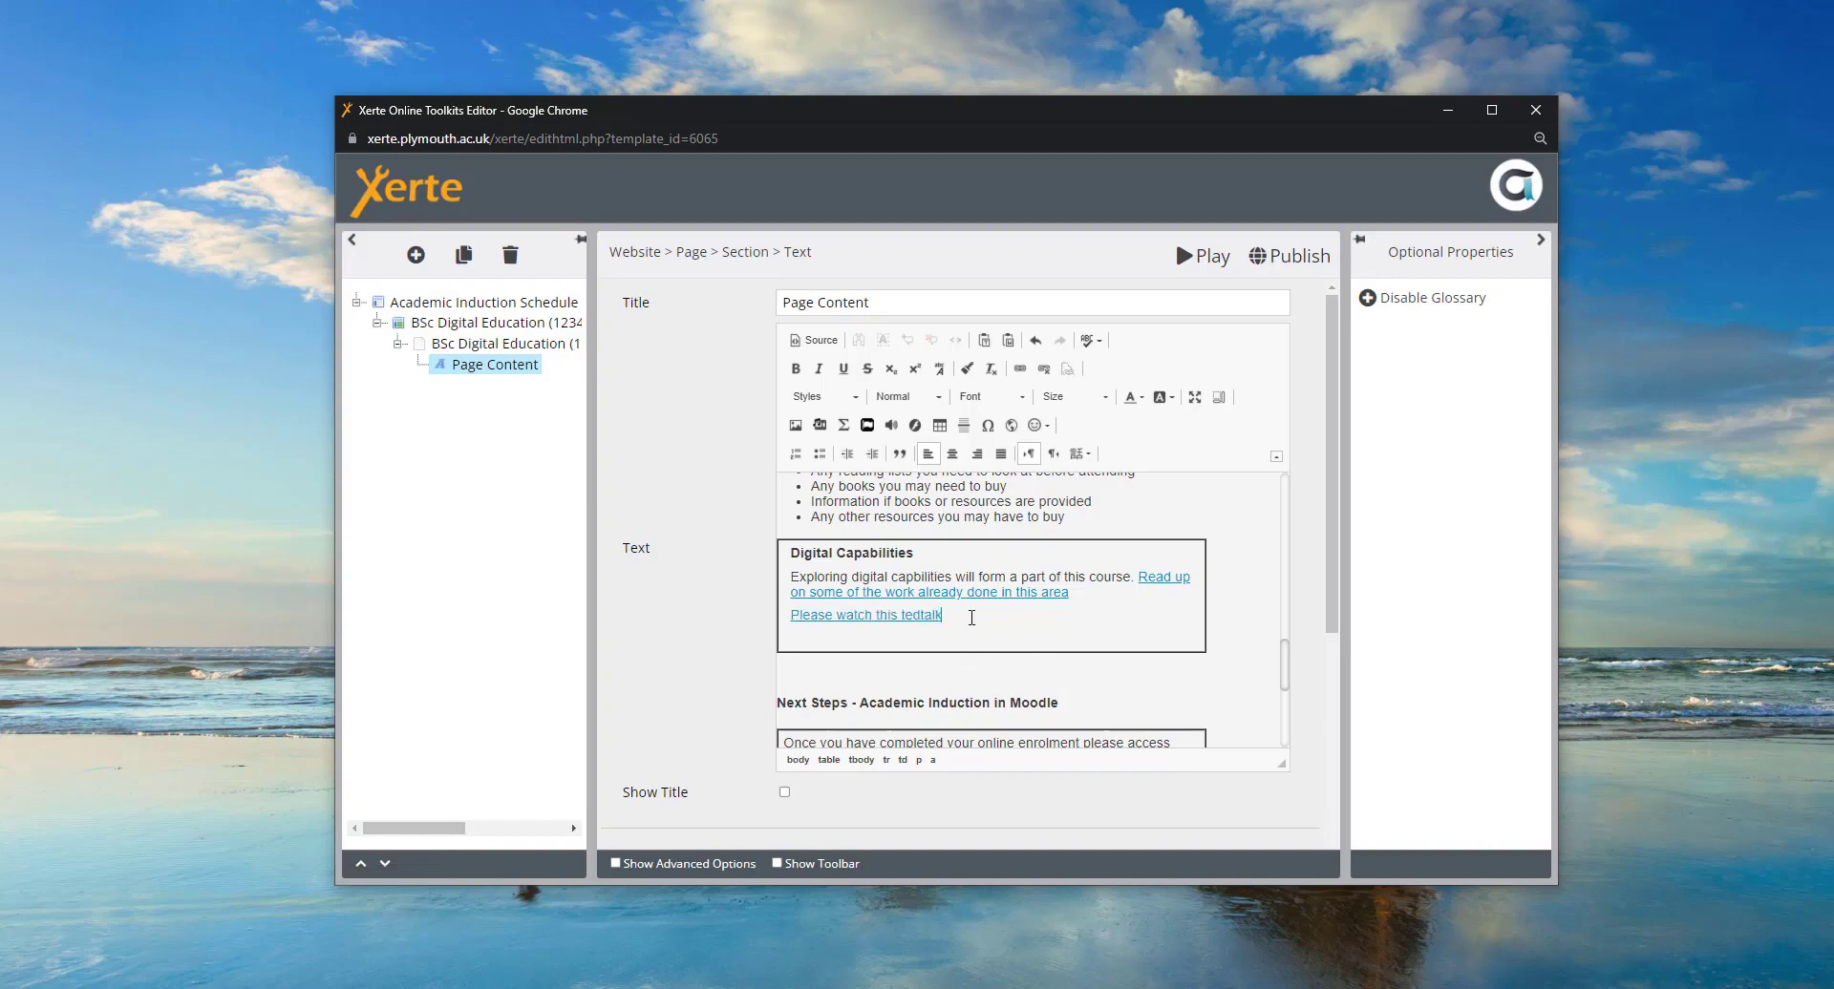
left_click(790, 616)
- Insert a blank line above the tedtalk link and expand the full editing toolbar
key("Return")
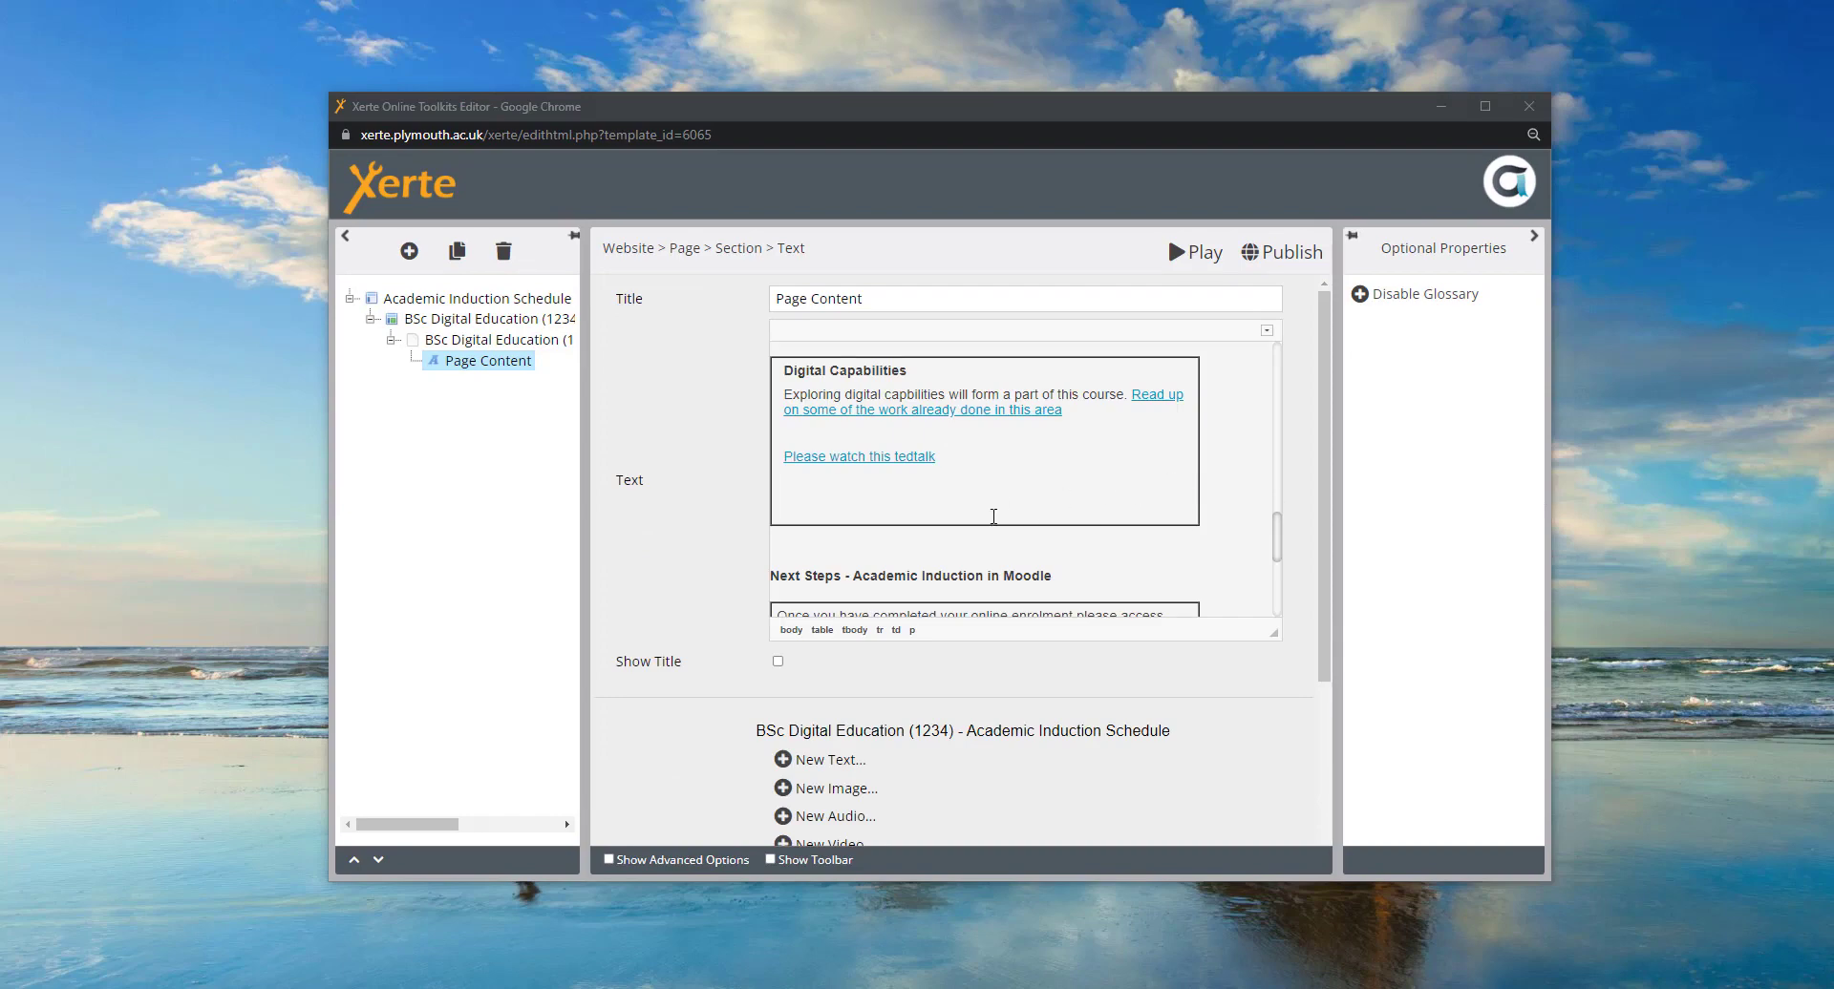
left_click(792, 498)
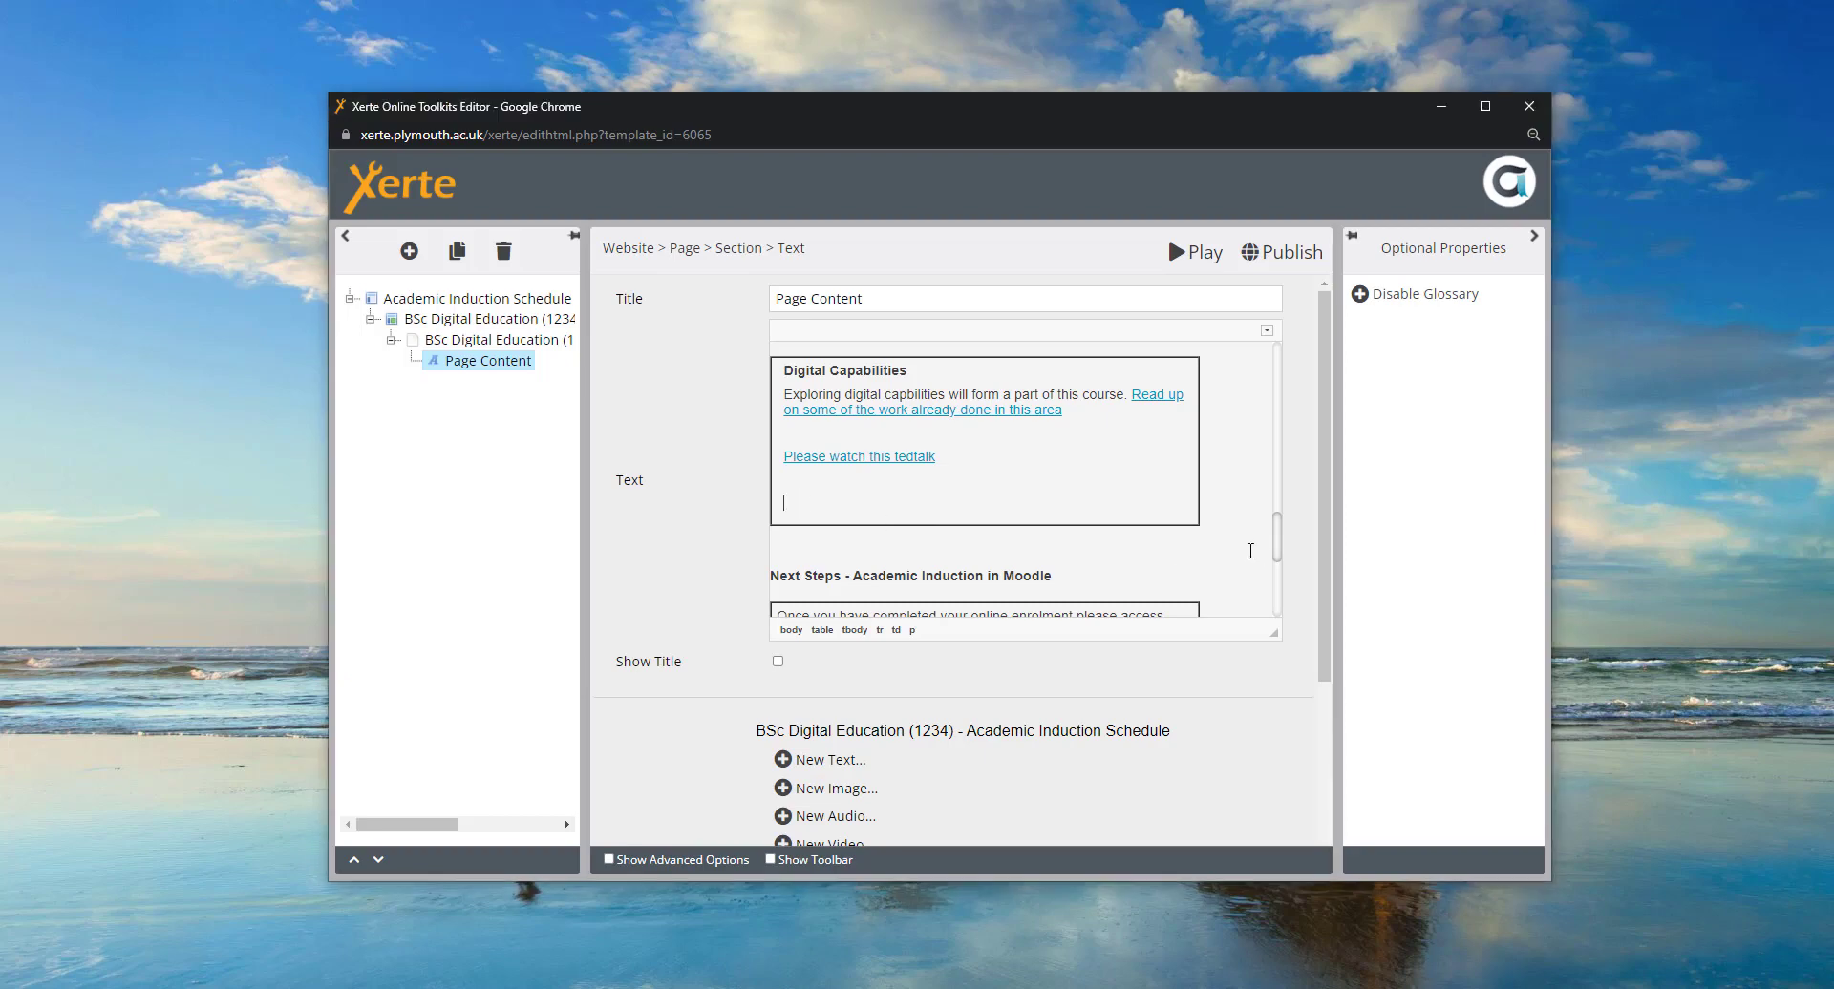
left_click(1265, 333)
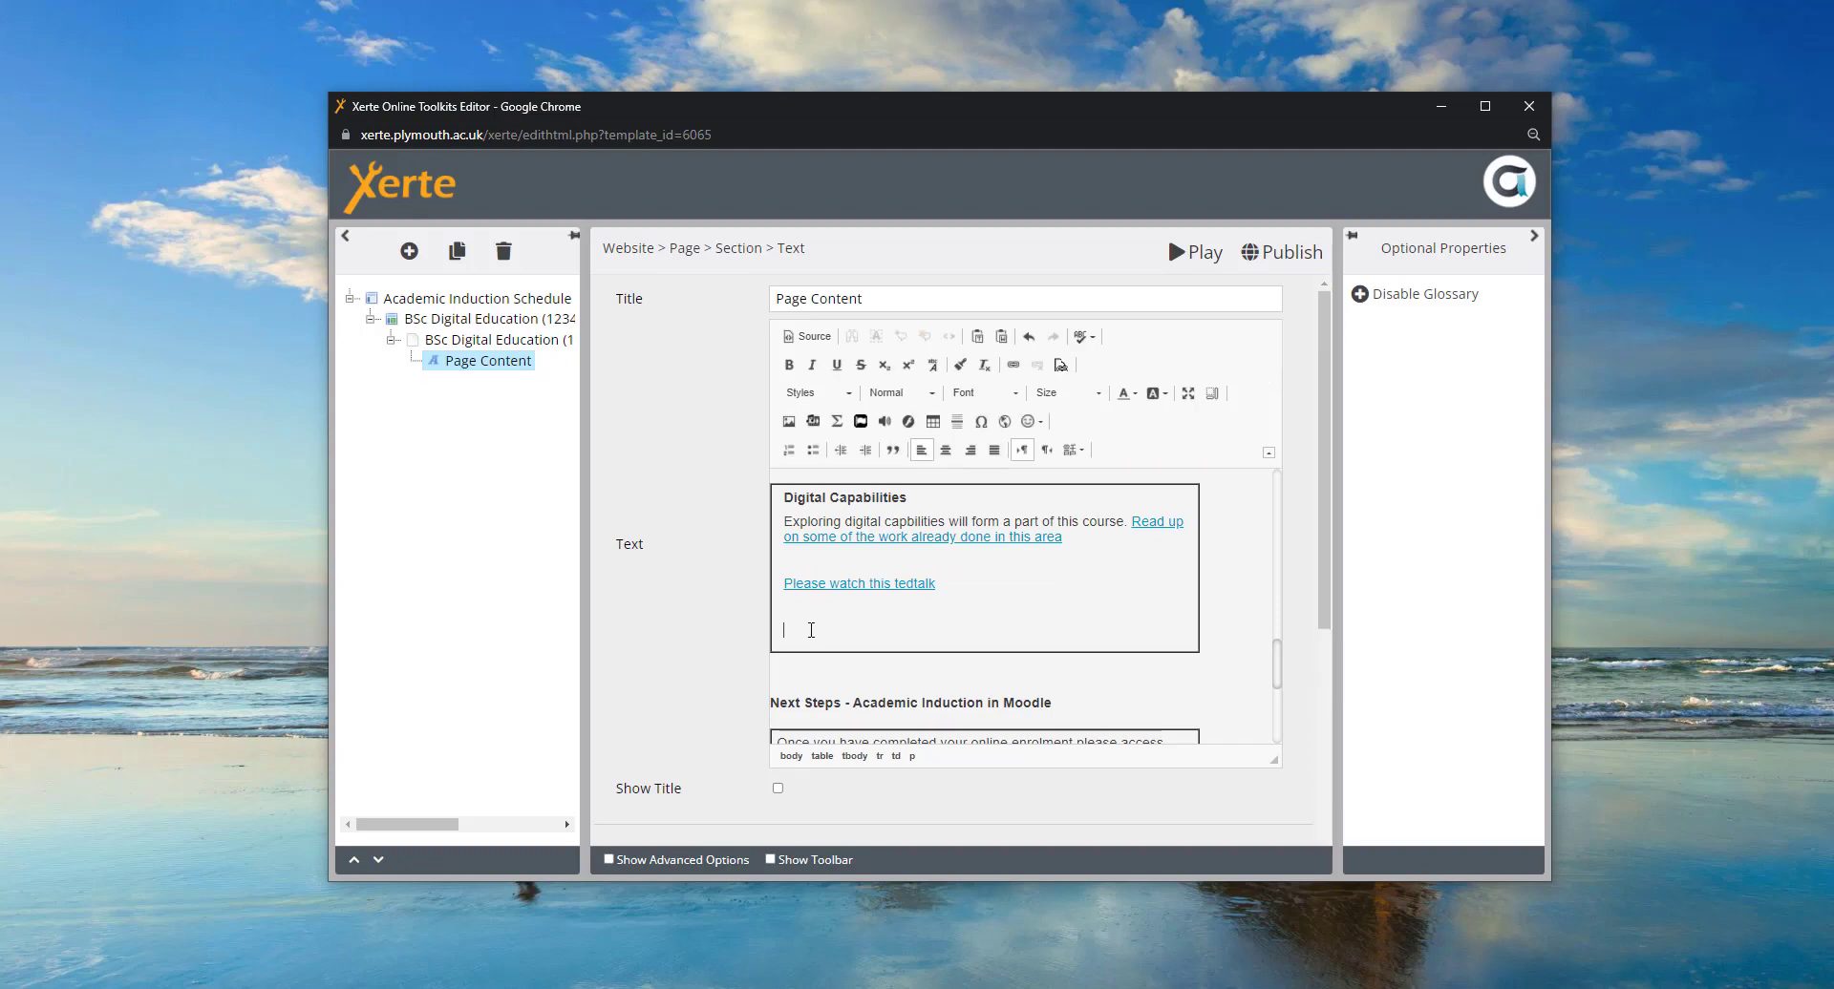
- Pick the arno-senoner exhibition photo from the media library with alt text 'Example exhibition space image'
left_click(788, 422)
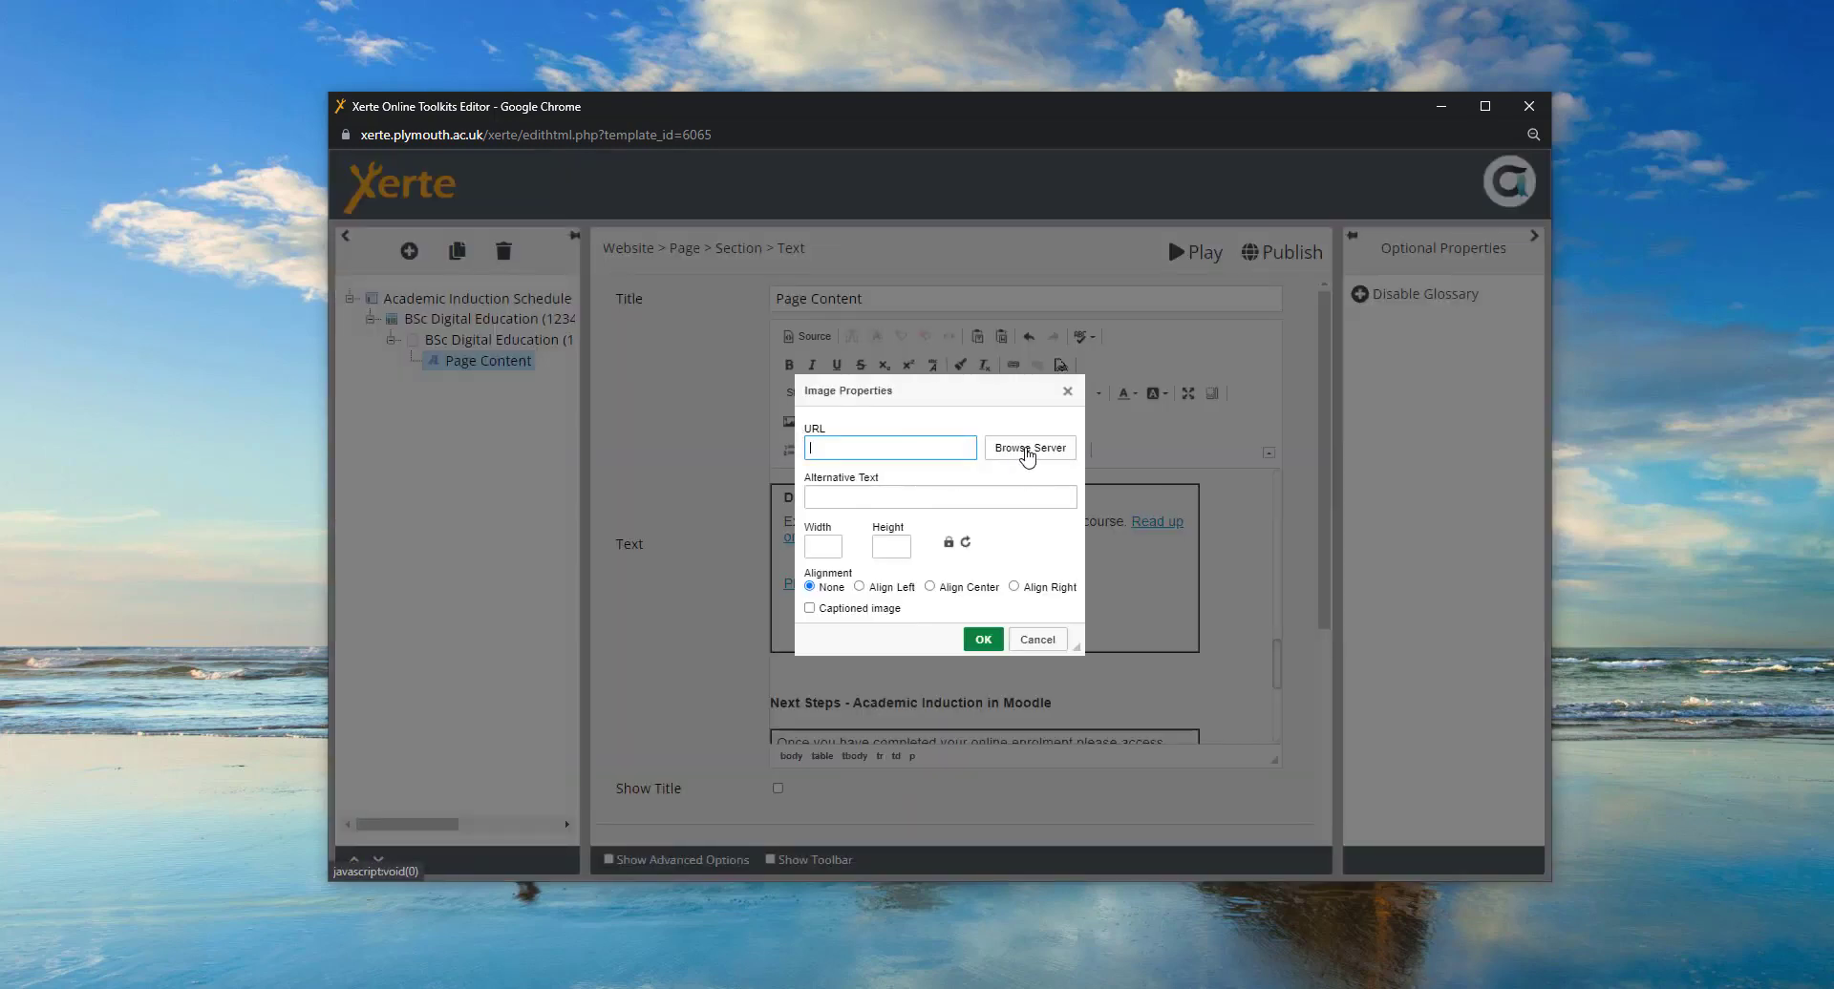
left_click(1017, 455)
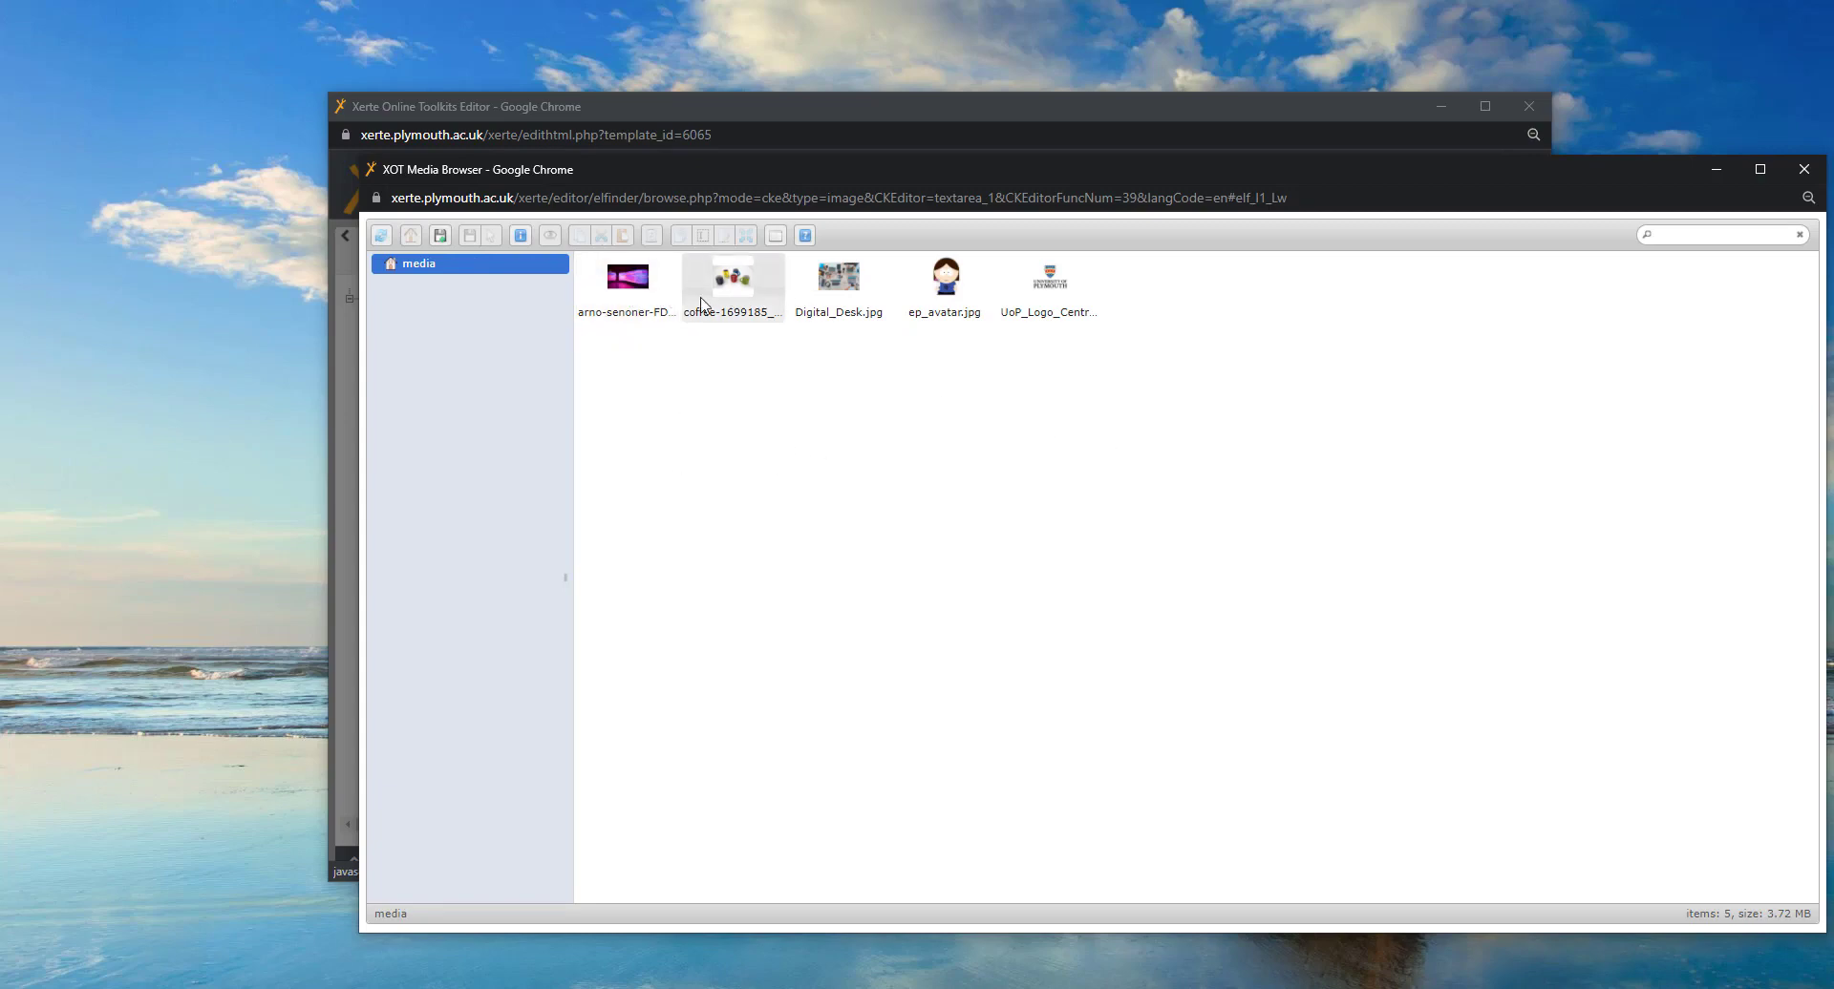
double_click(626, 291)
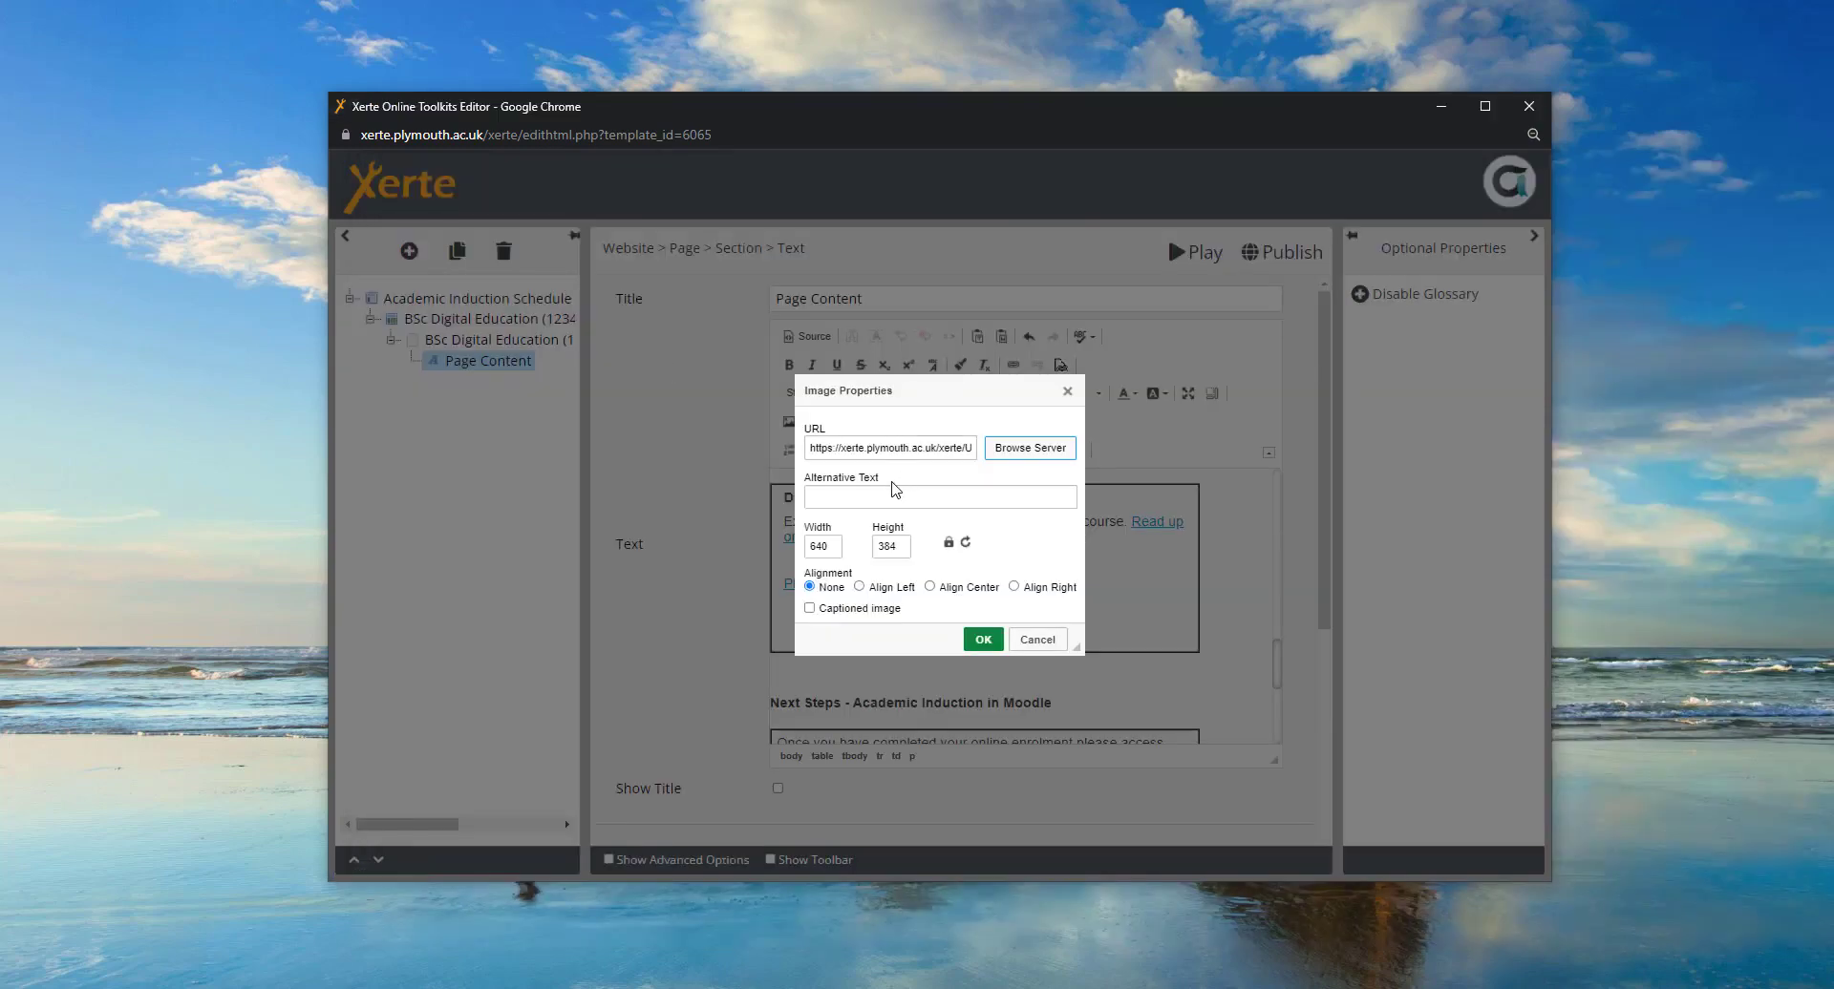
left_click(834, 494)
type("Example ehibi")
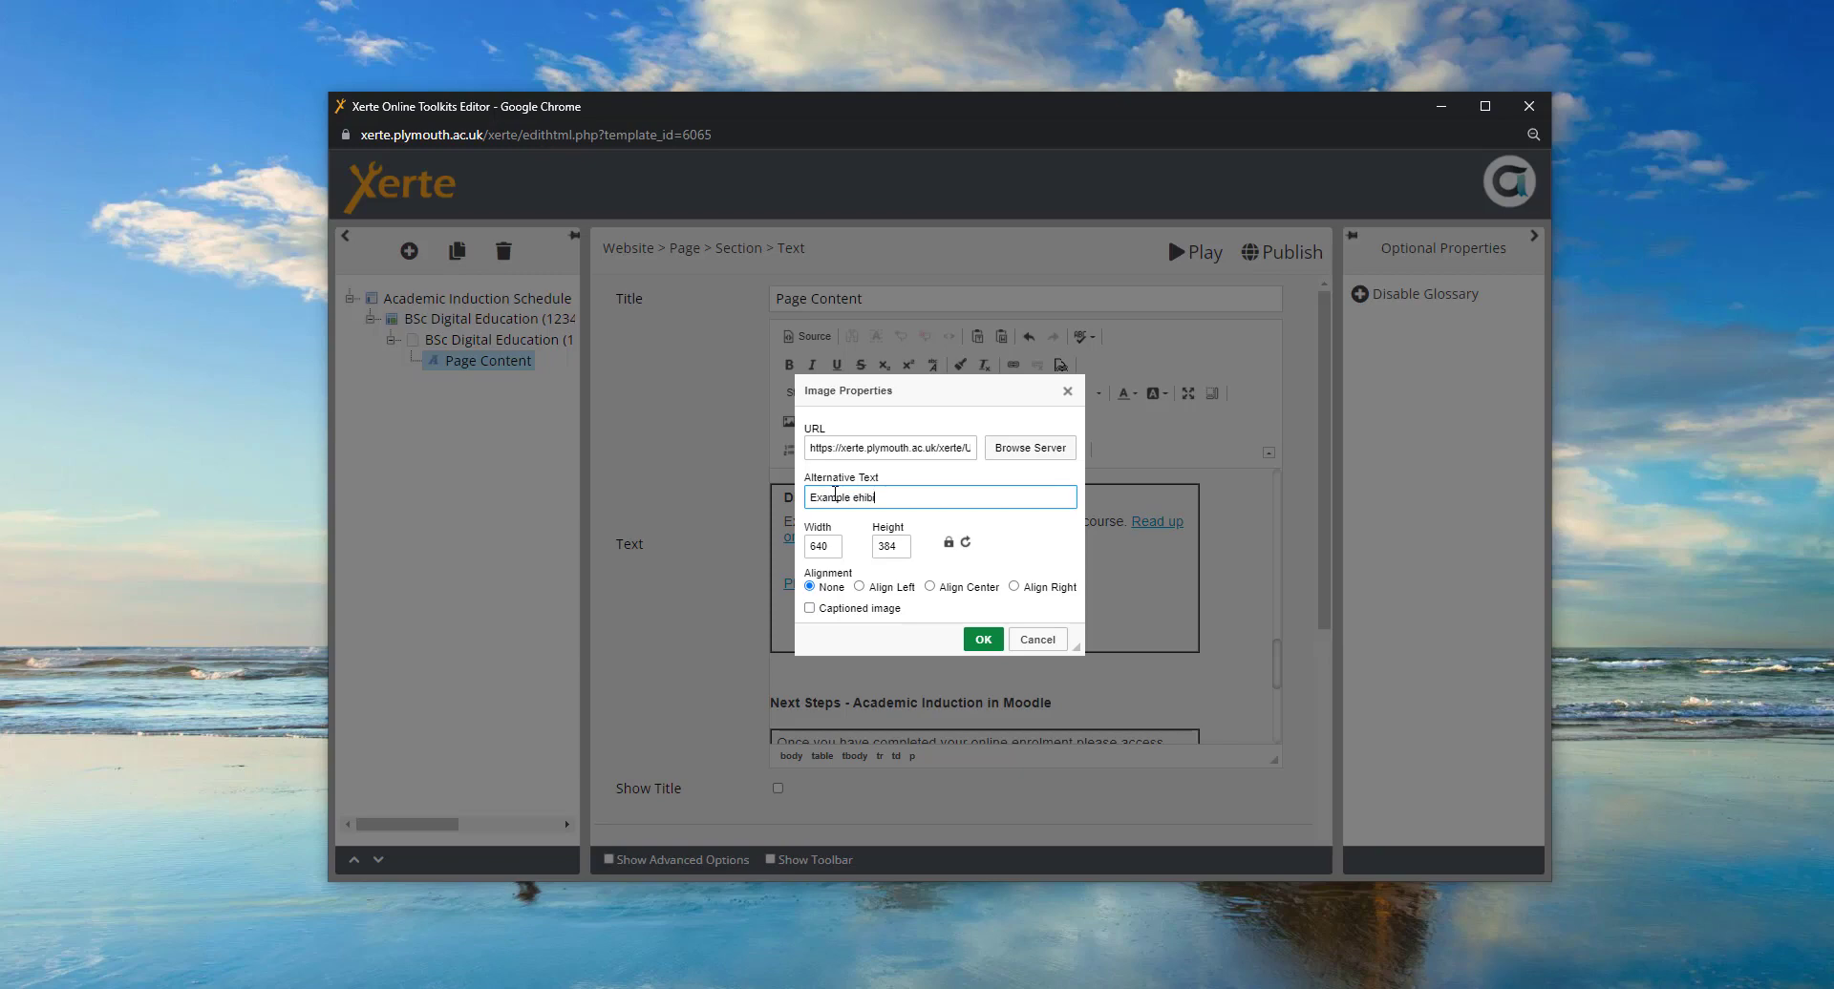
key("BackSpace")
key("BackSpace")
key("BackSpace")
key("BackSpace")
key("BackSpace")
key("BackSpace")
type("ibition space")
right_click(880, 500)
left_click(949, 508)
type("imag")
- Change the image width from 640 and insert the image at 350 × 210
left_click(840, 549)
left_click_drag(841, 548, 795, 558)
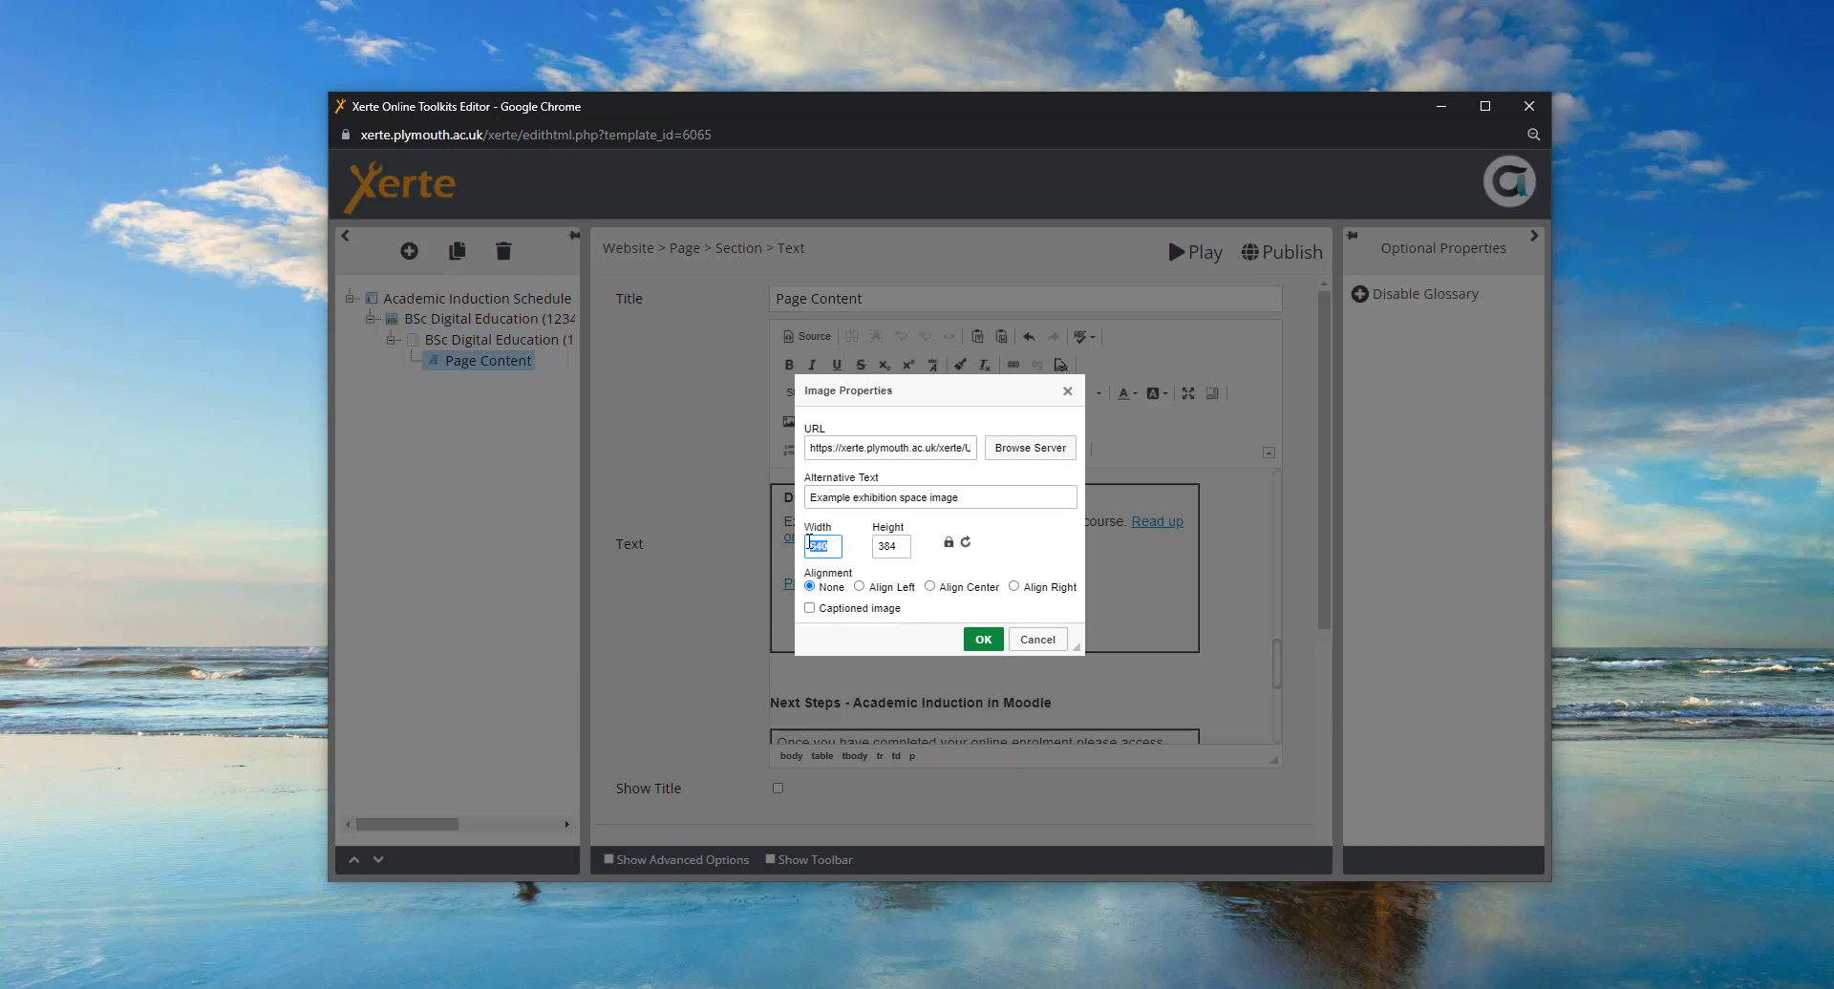
left_click(833, 541)
key("BackSpace")
key("BackSpace")
left_click(983, 640)
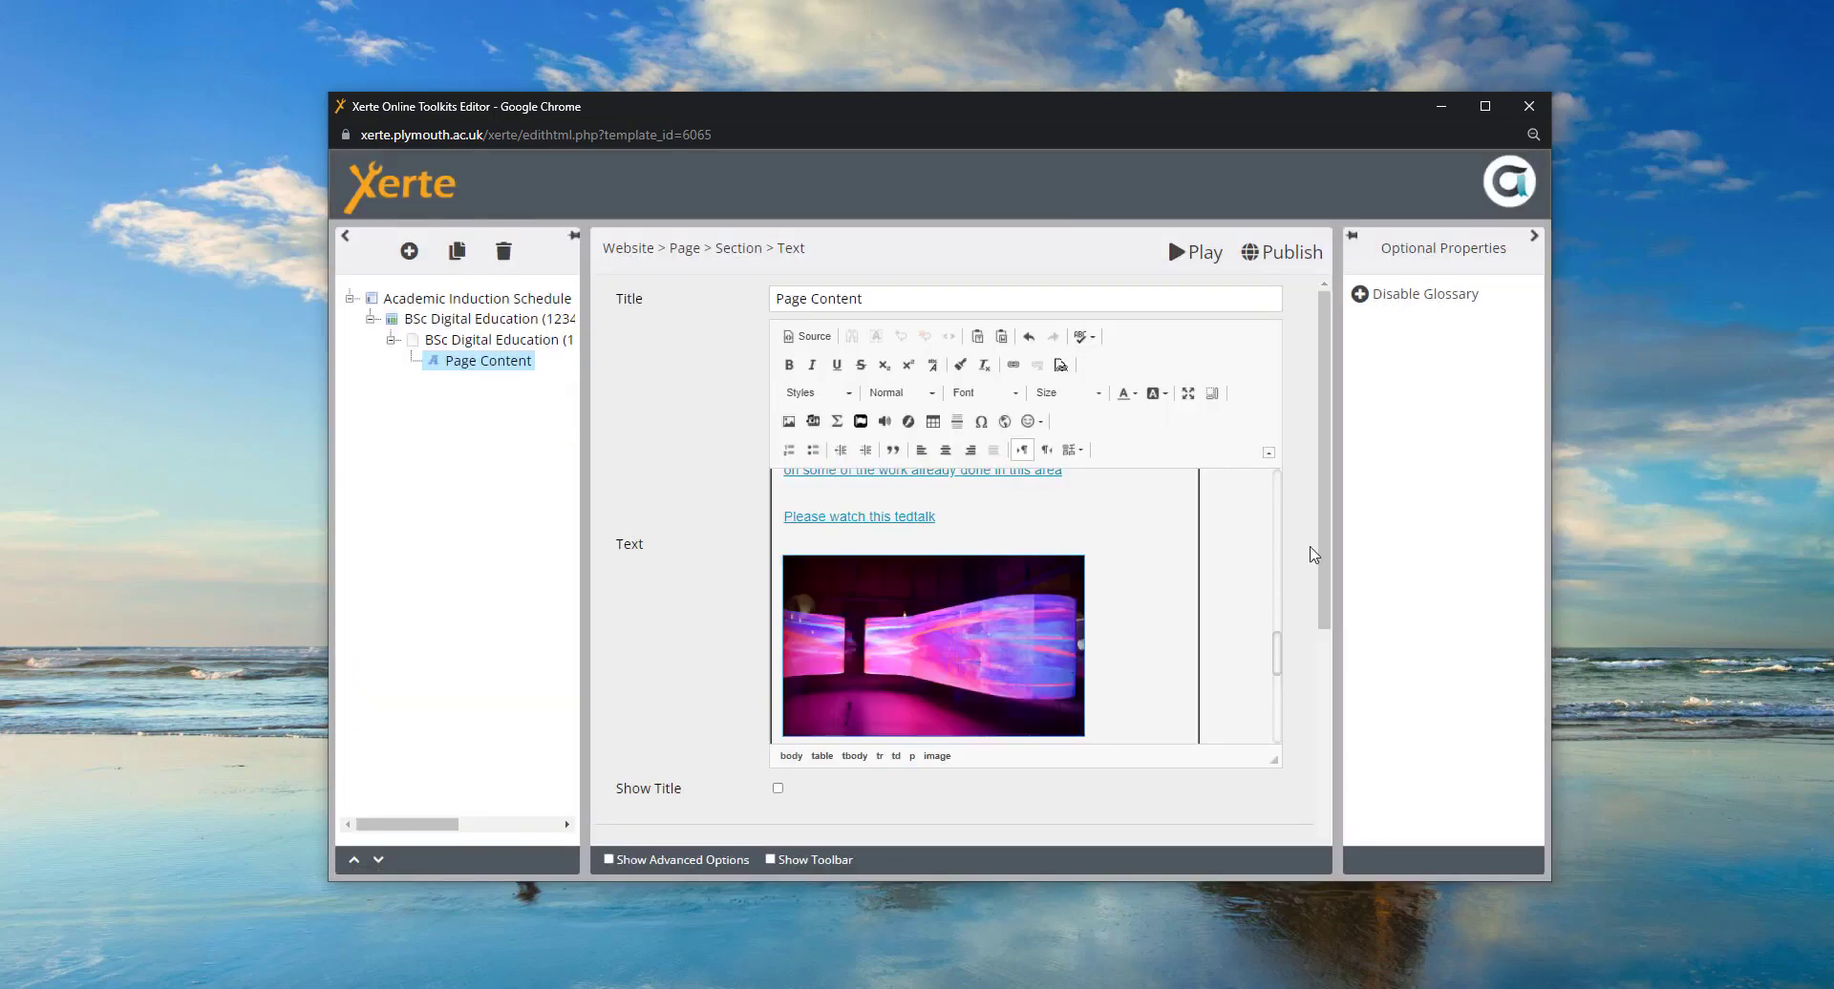
- Add the caption 'Example of an exhibition space' above the image, fix its spelling, and preview the page
left_click_drag(1278, 655, 1276, 667)
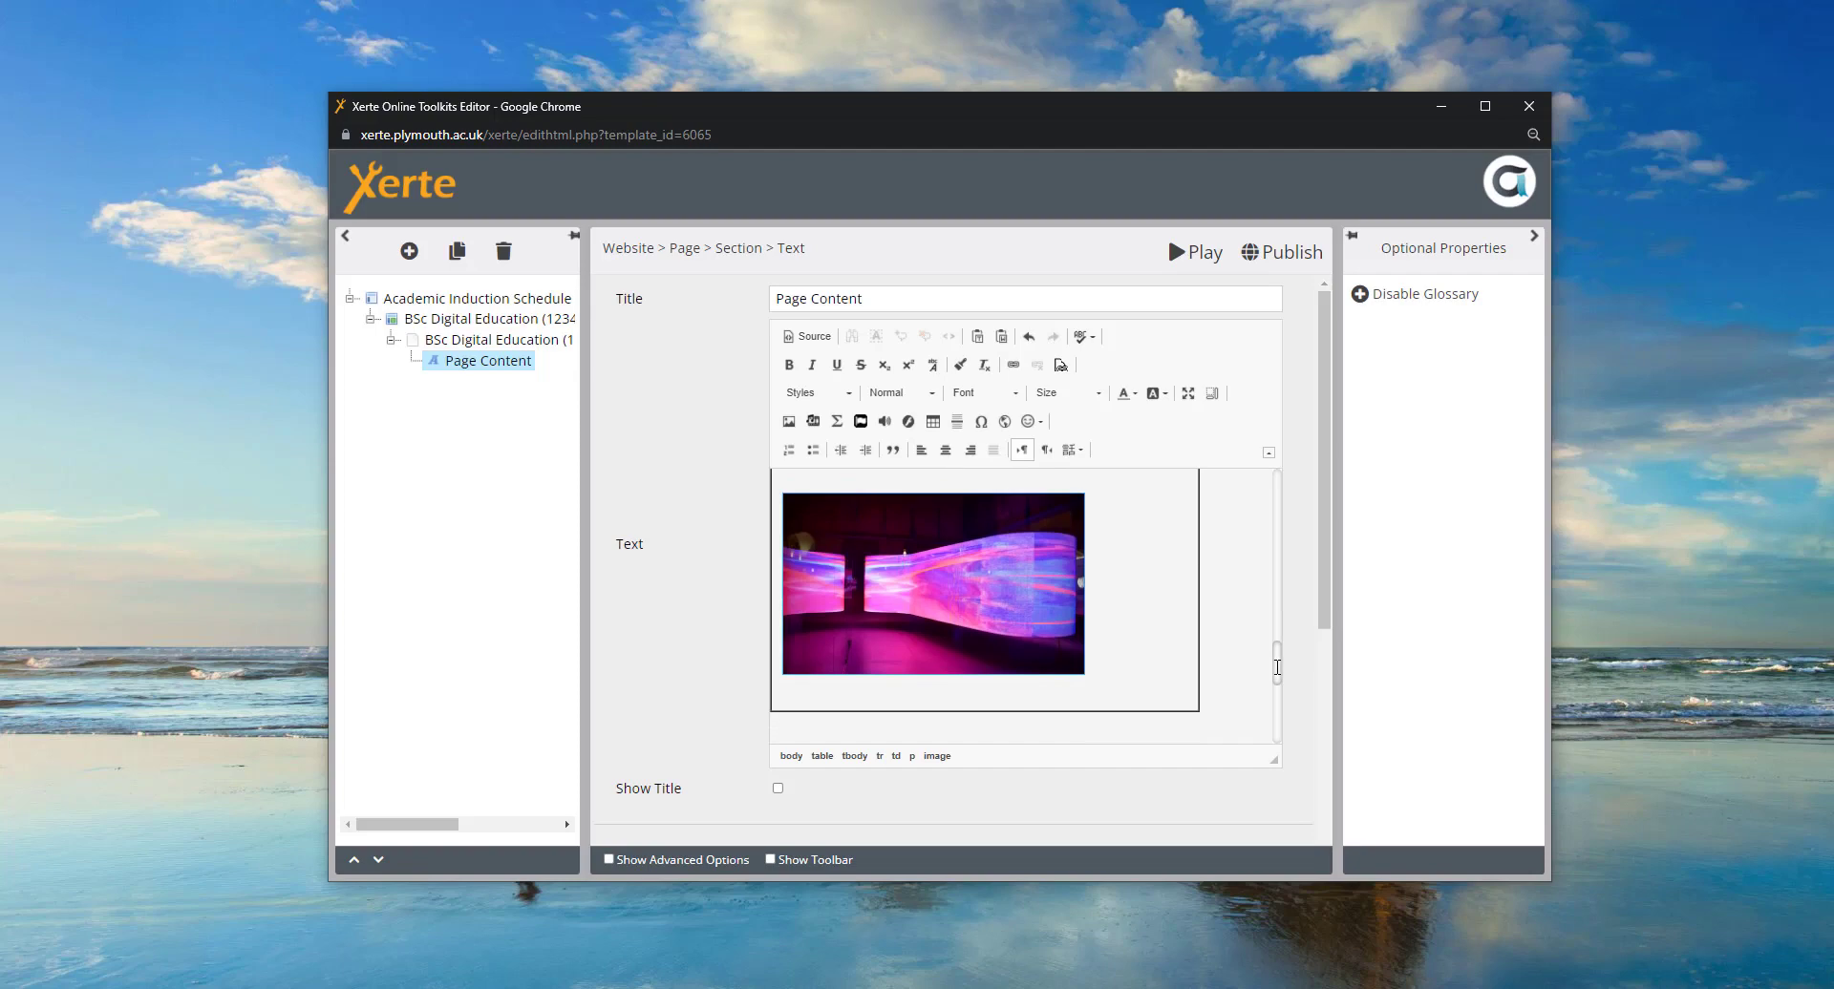
scroll(816, 561, "up", 2)
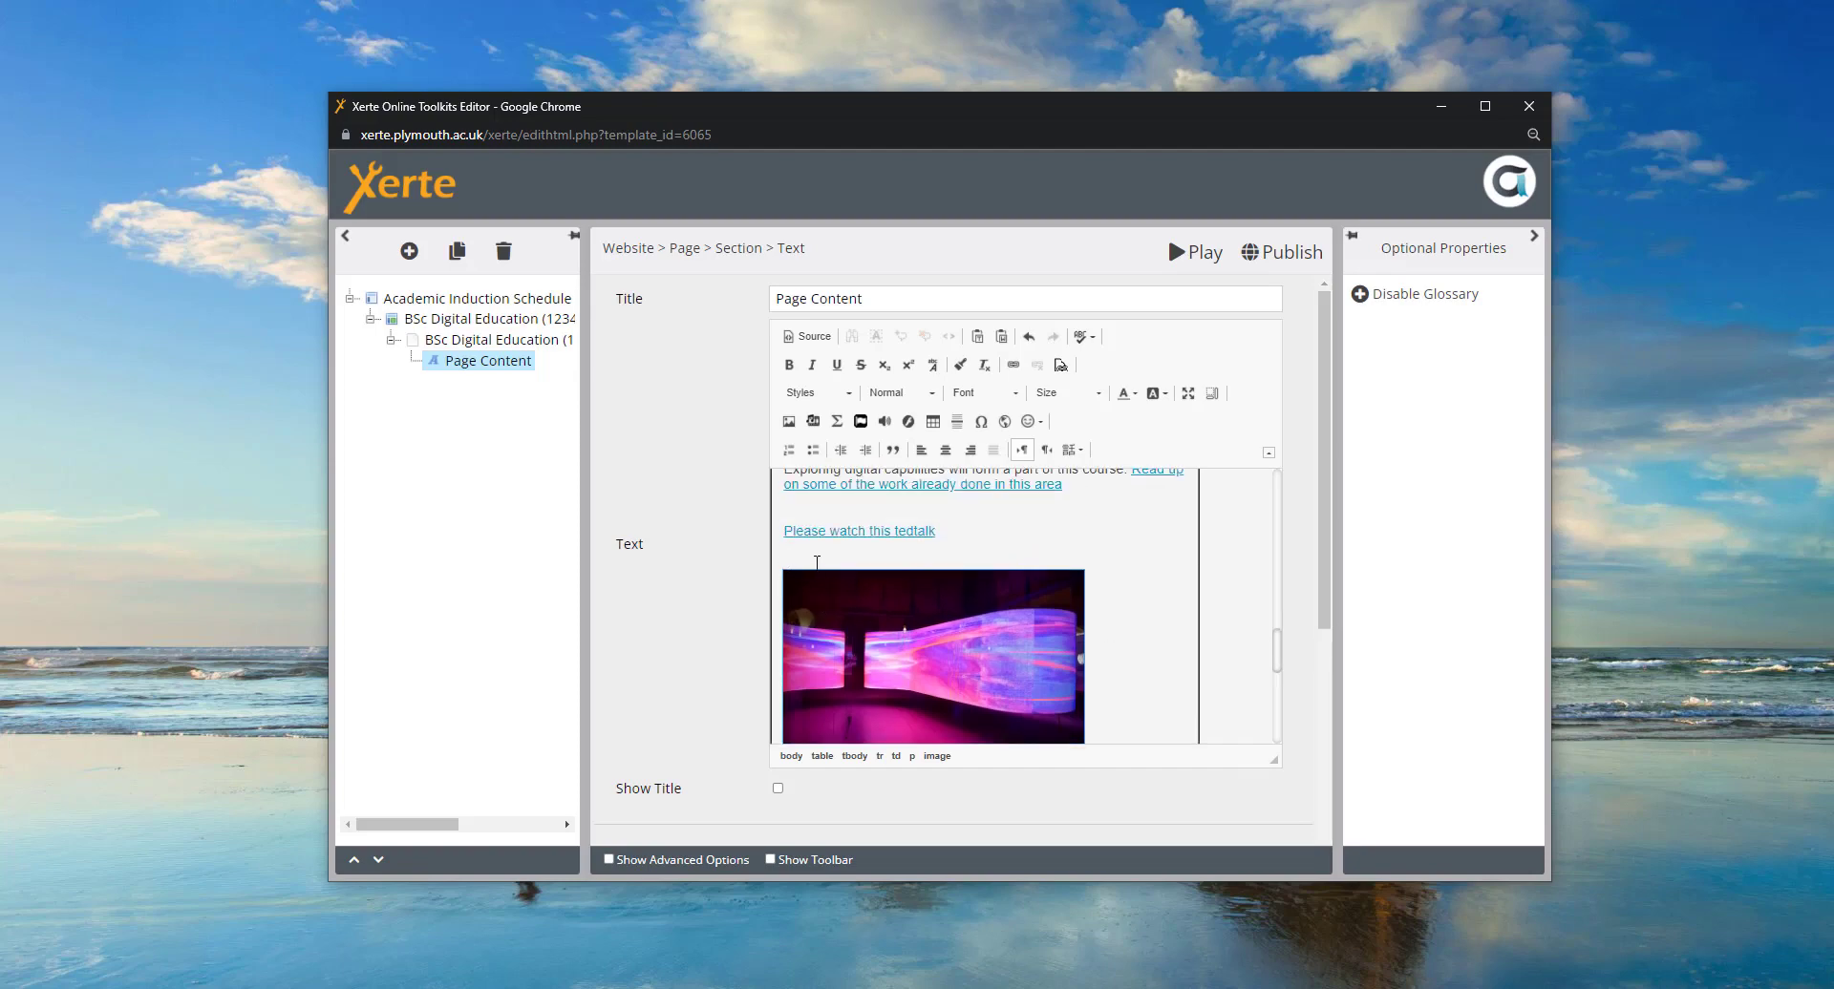
left_click(890, 564)
type("E")
key("BackSpace")
type("Example of an ")
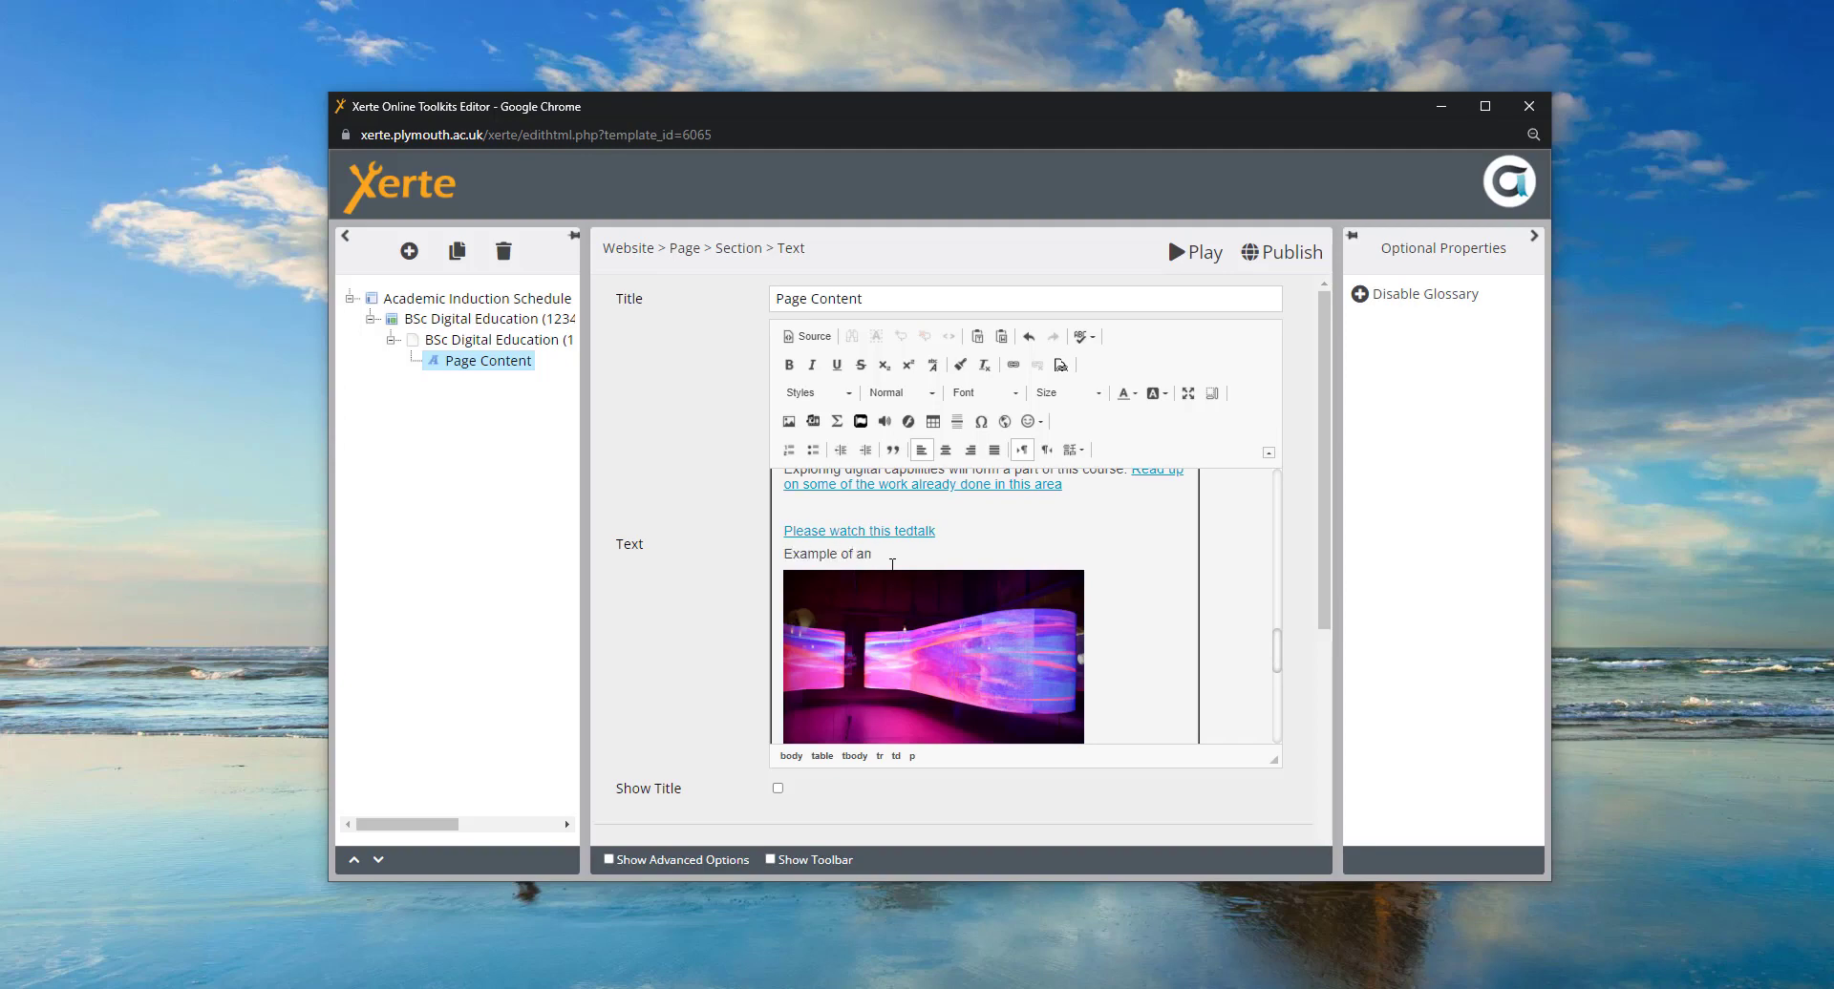
type("exibition space")
left_click(891, 554)
type("h")
left_click(1037, 564)
left_click(786, 555)
key("End")
left_click(1191, 263)
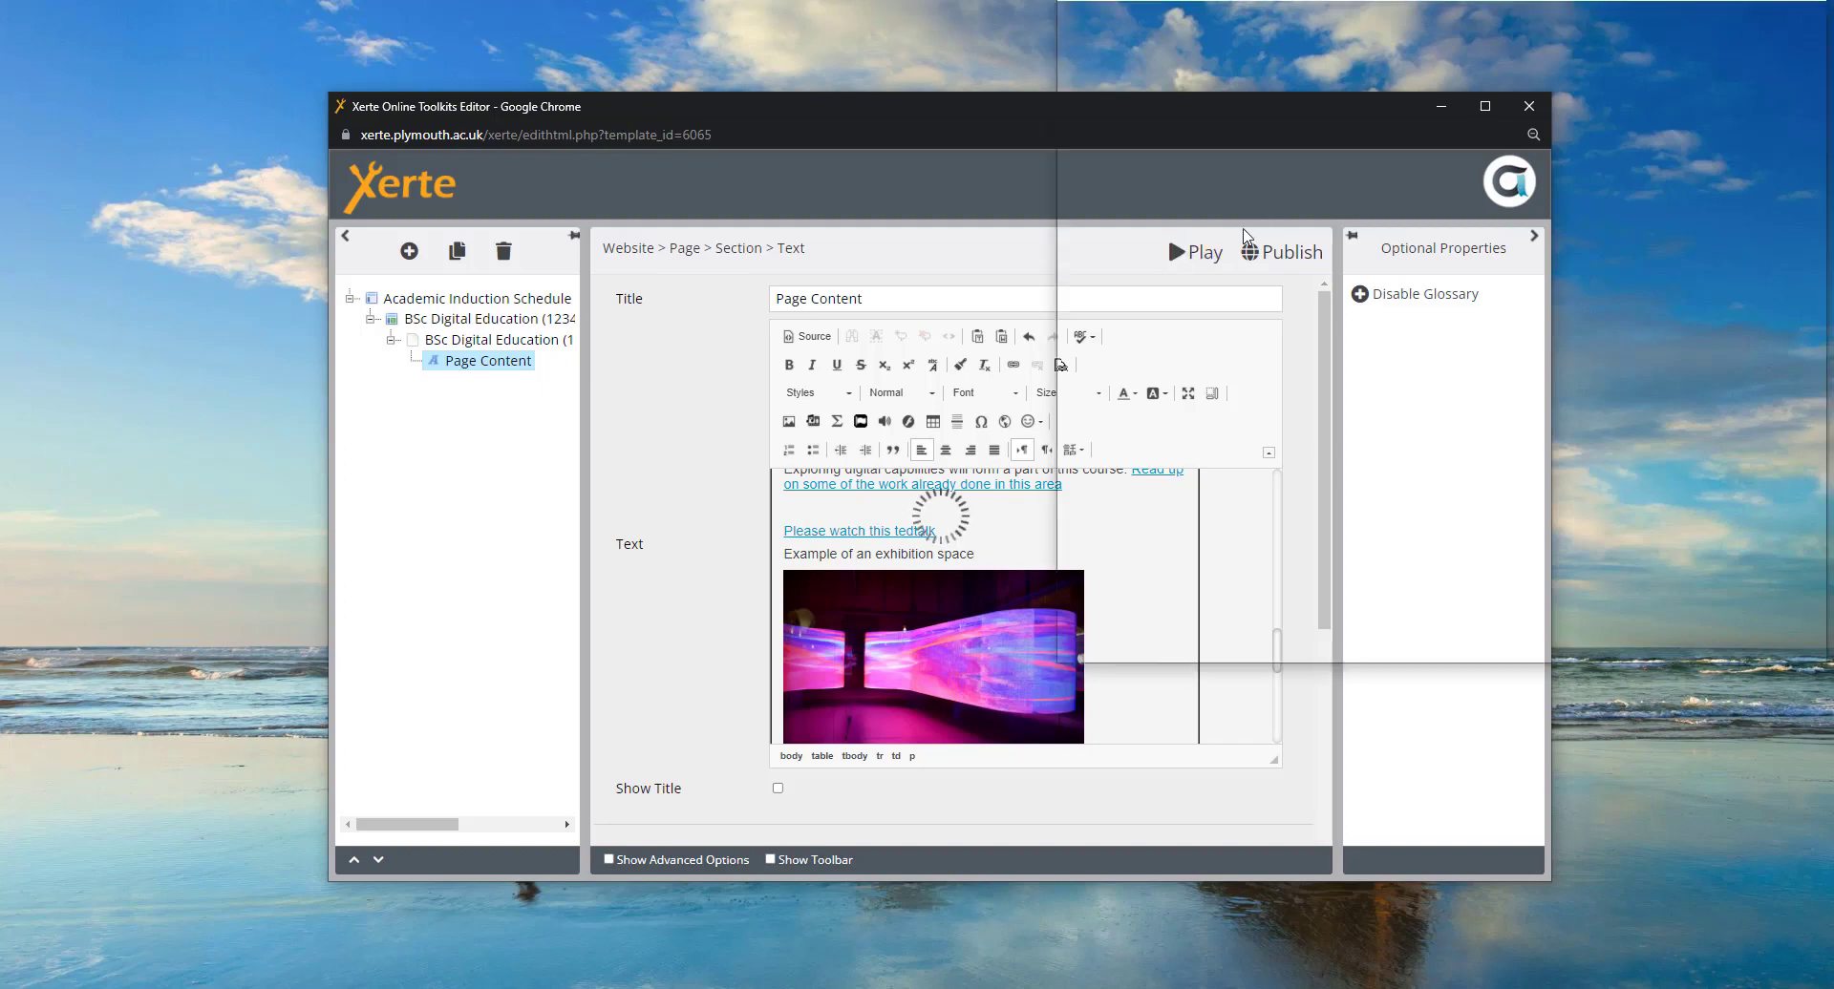
- Maximize the preview and scroll to the Digital Capabilities box showing the link, caption and image
left_click(1758, 14)
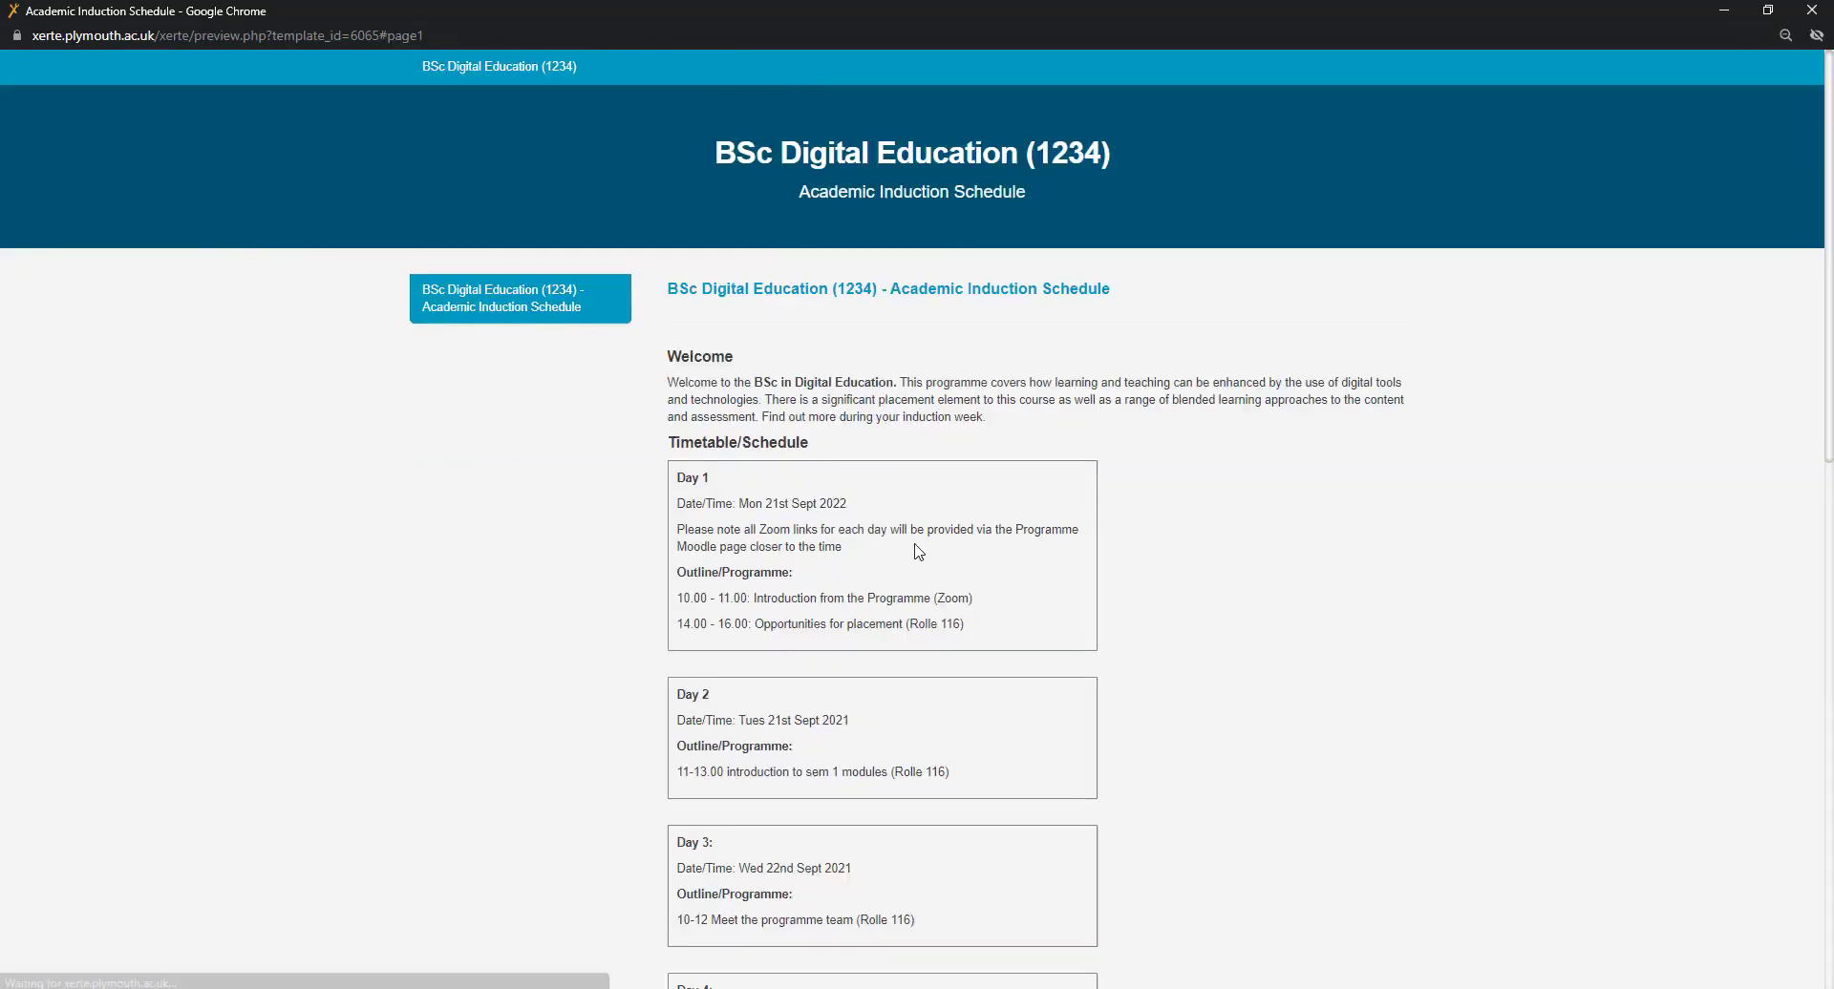
scroll(933, 535, "down", 12)
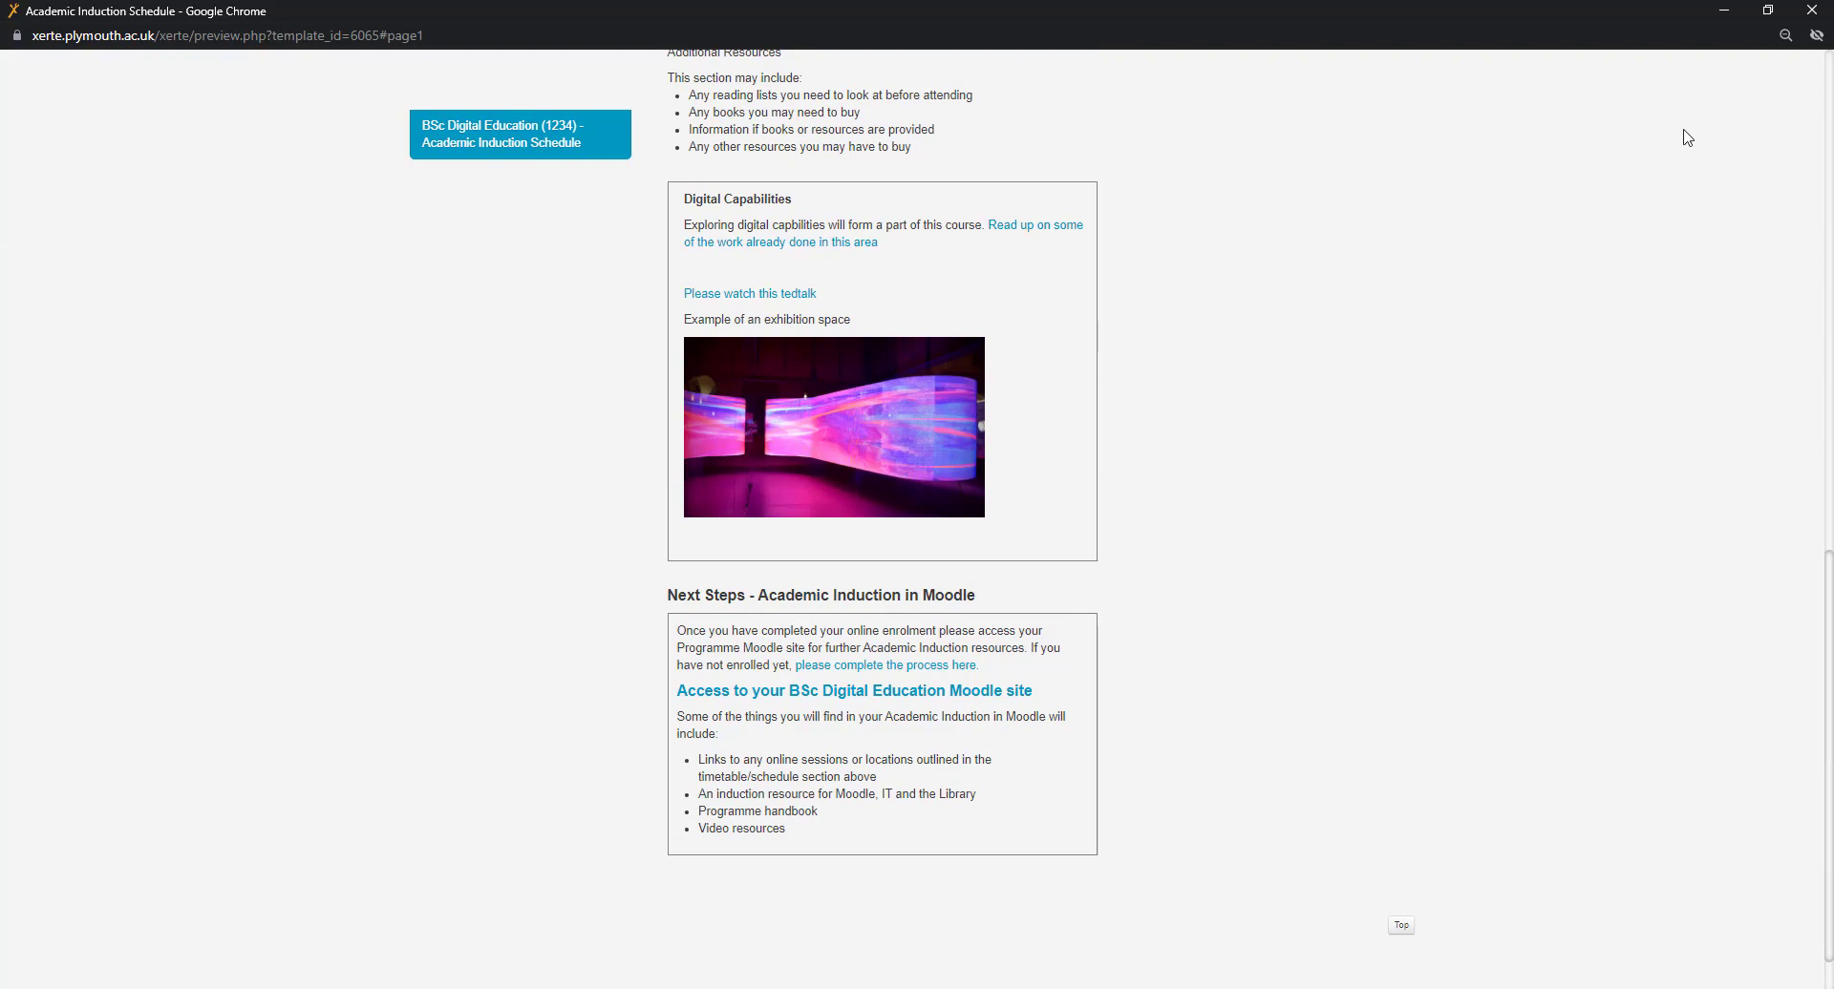
- Close the preview and confirm the exhibition image's properties at 350 × 210
left_click(1812, 12)
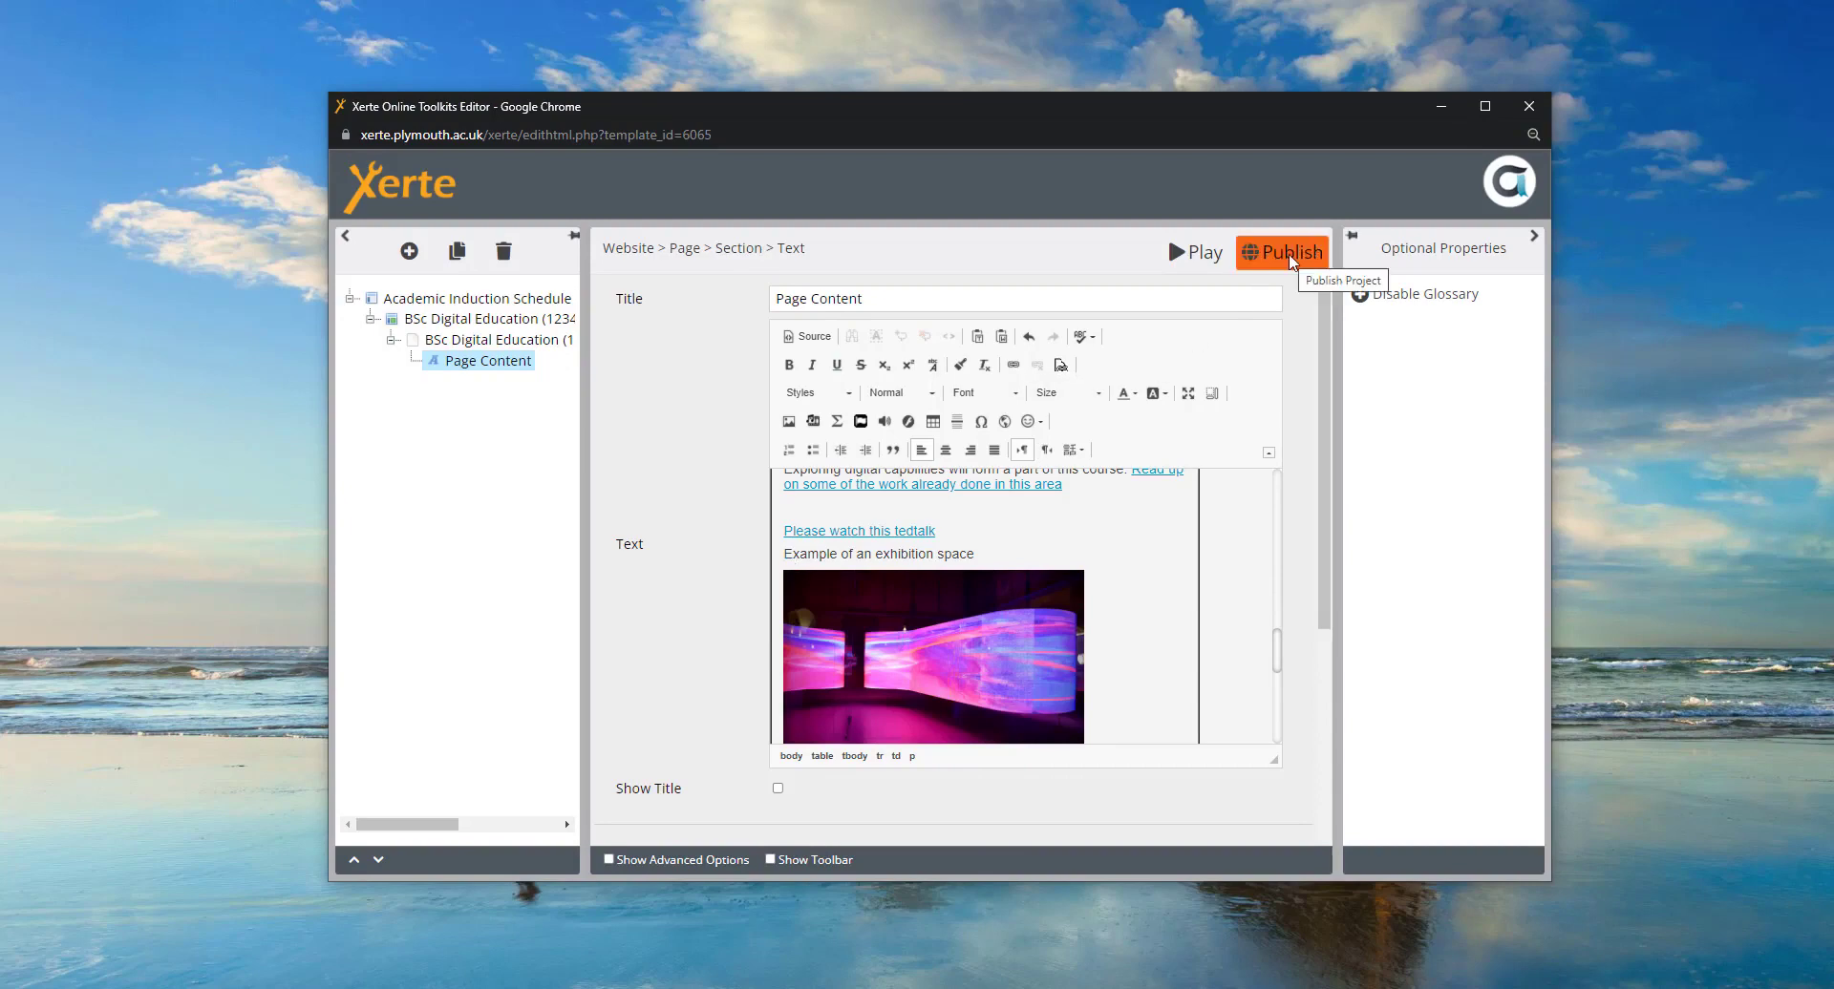
double_click(925, 649)
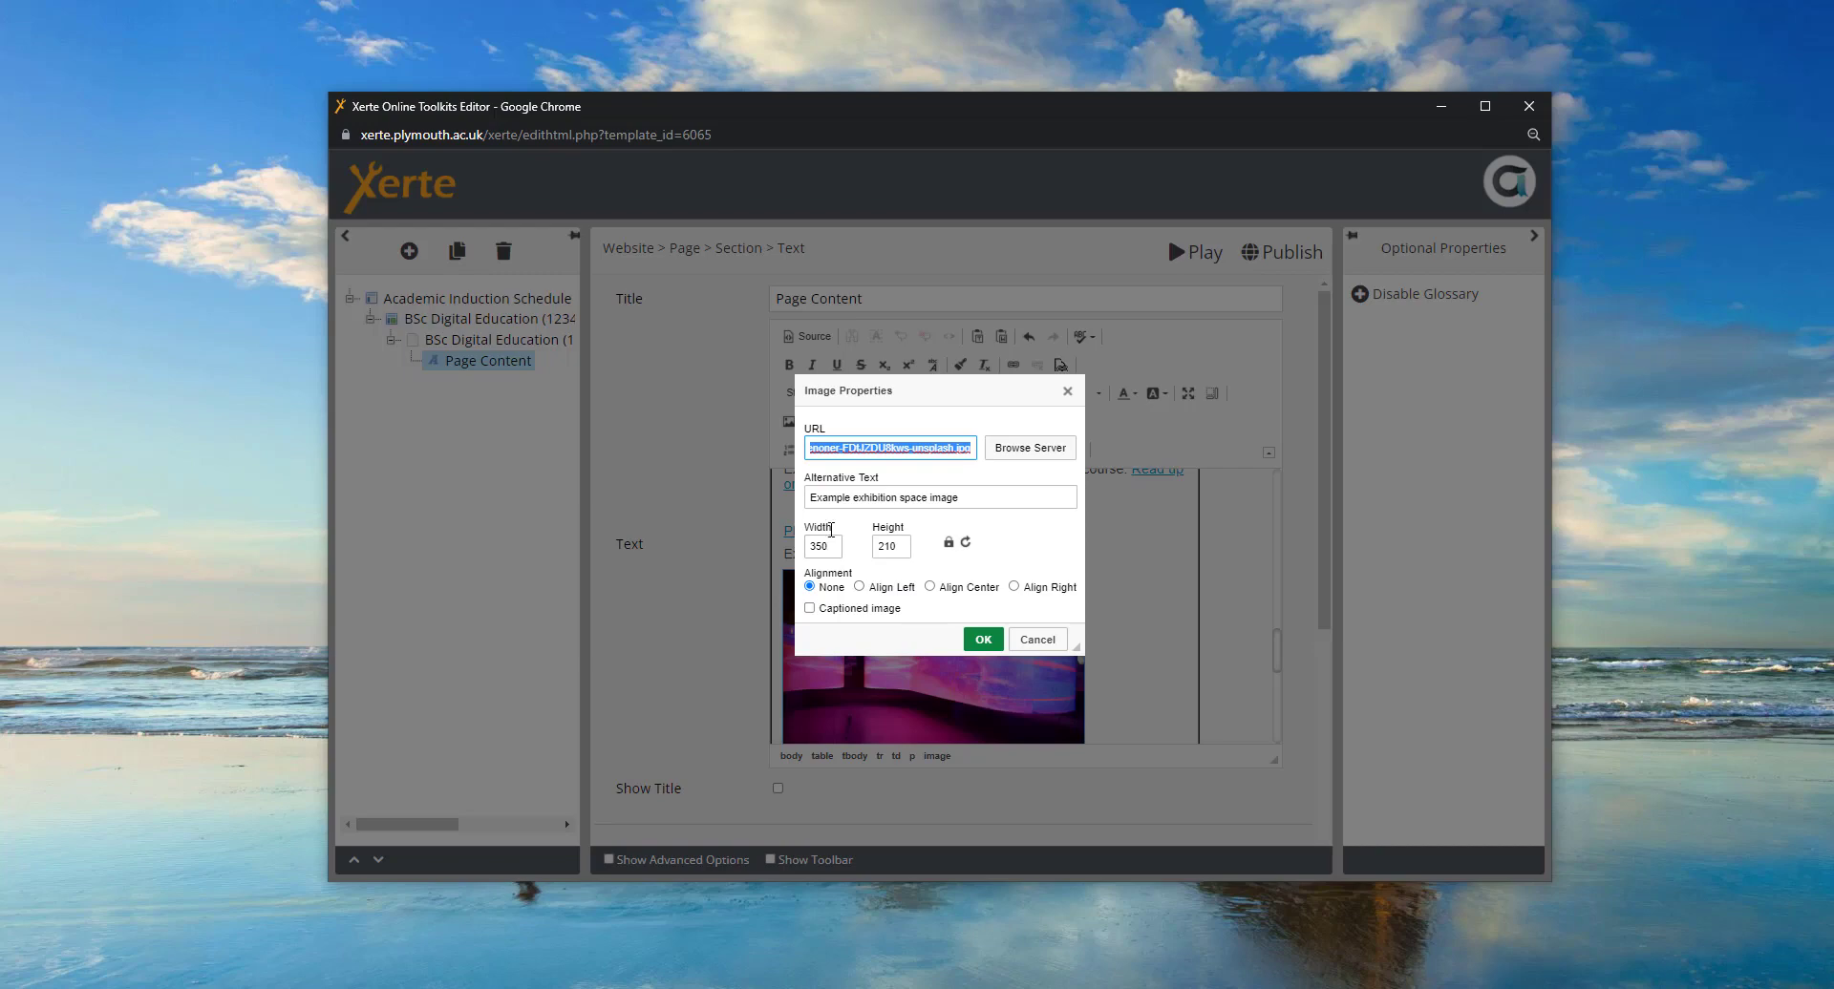
left_click(984, 656)
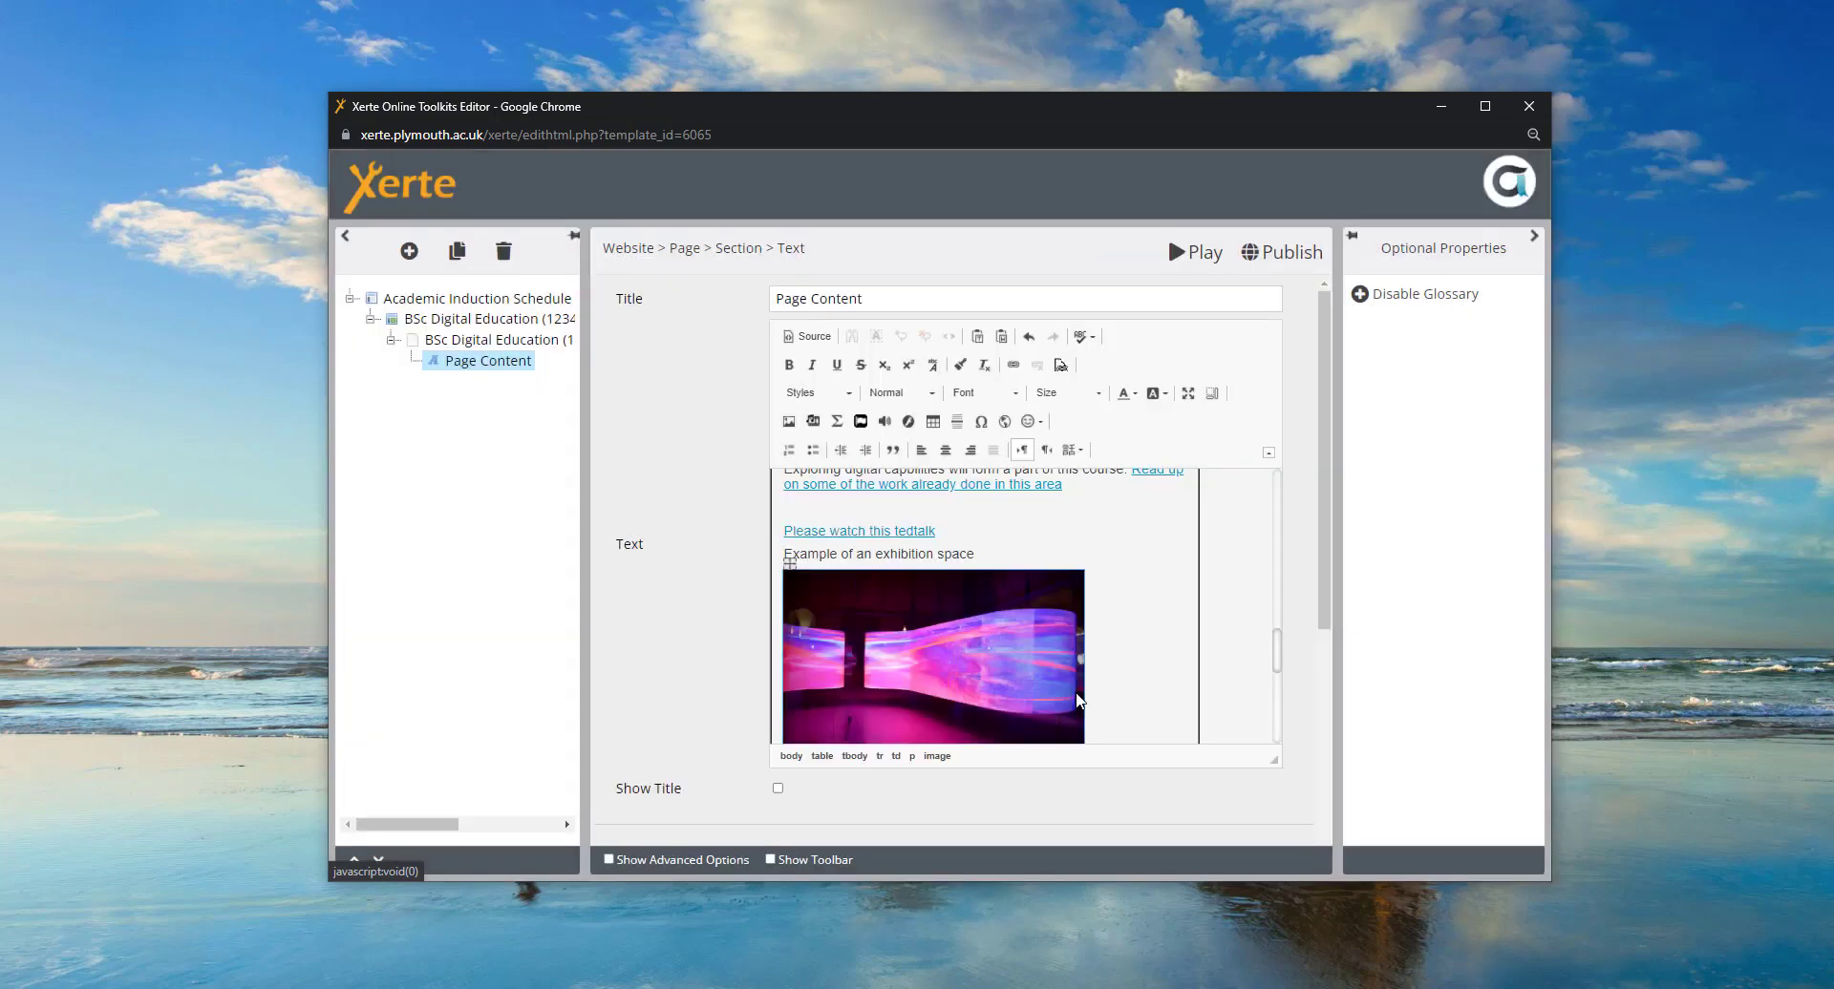
- Publish the BSc Digital Education 1234 induction project
left_click(1289, 256)
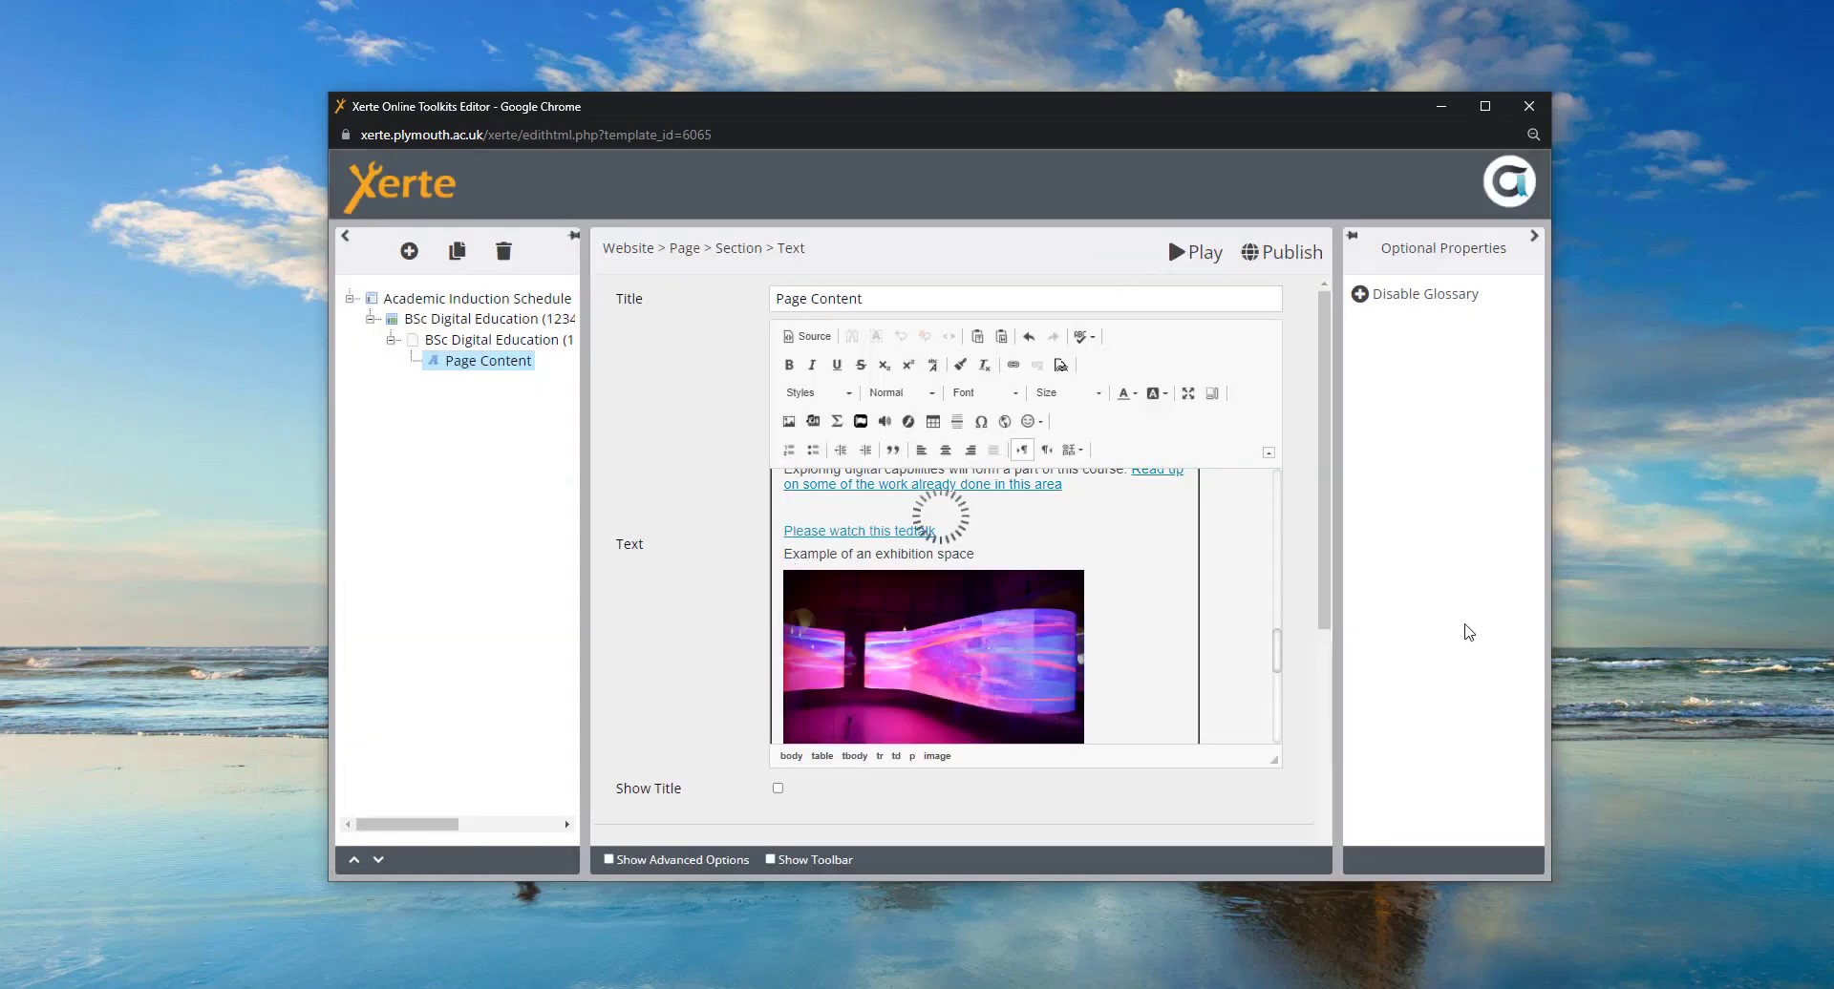